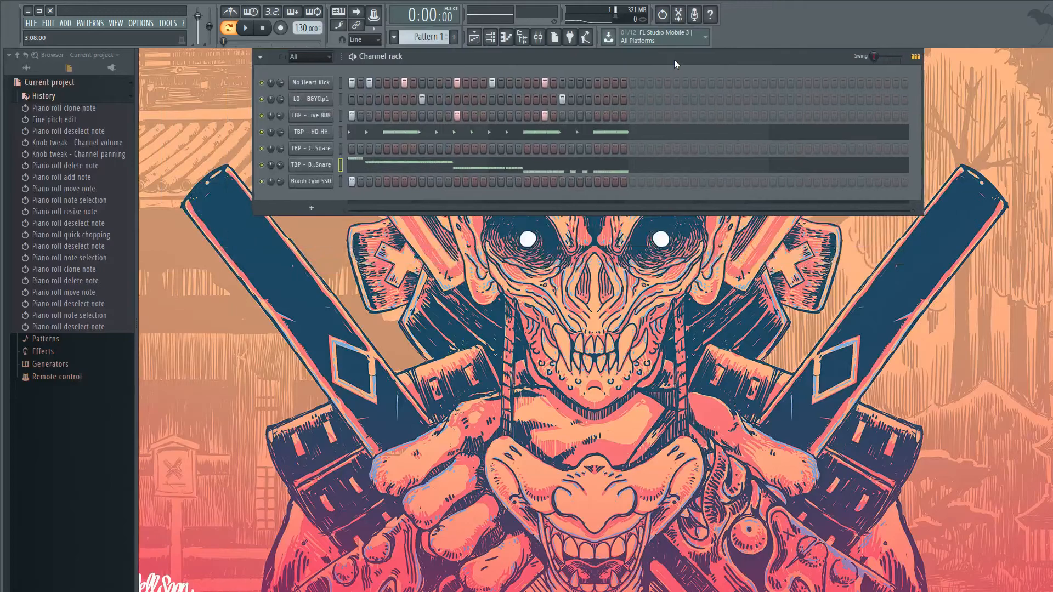
# - Reposition the Channel rack at the centre of the workspace and start playing Pattern 1
pyautogui.moveTo(473, 215); pyautogui.dragTo(572, 236)
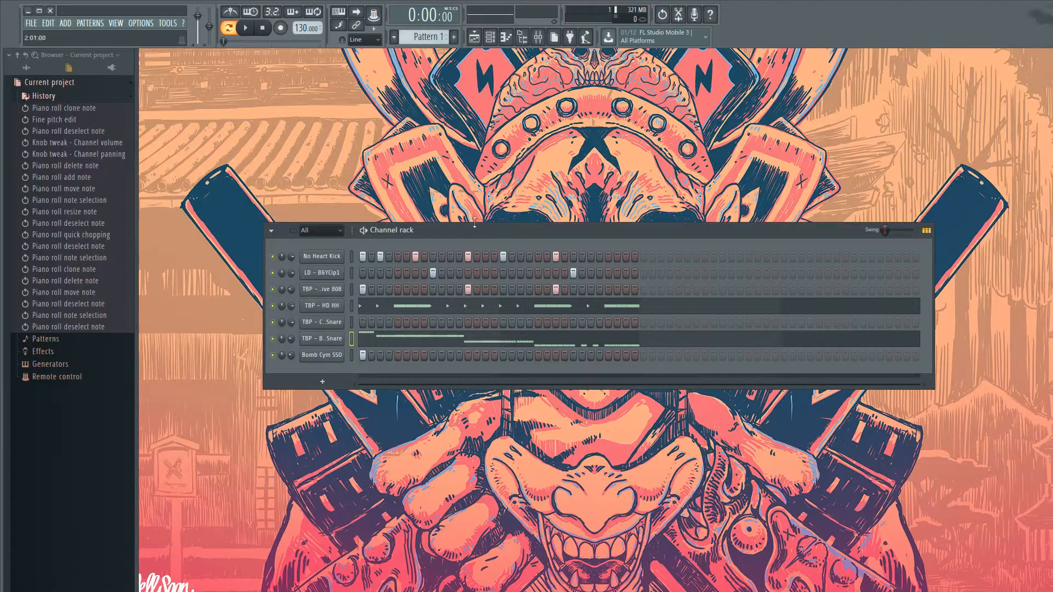
pyautogui.press('space')
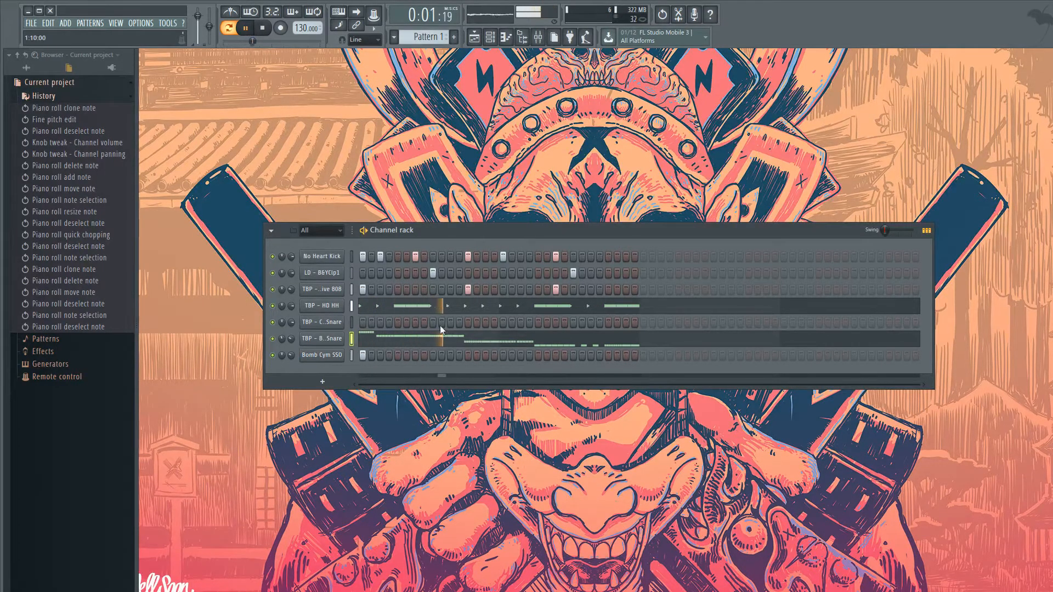
pyautogui.click(442, 357)
pyautogui.rightClick(442, 356)
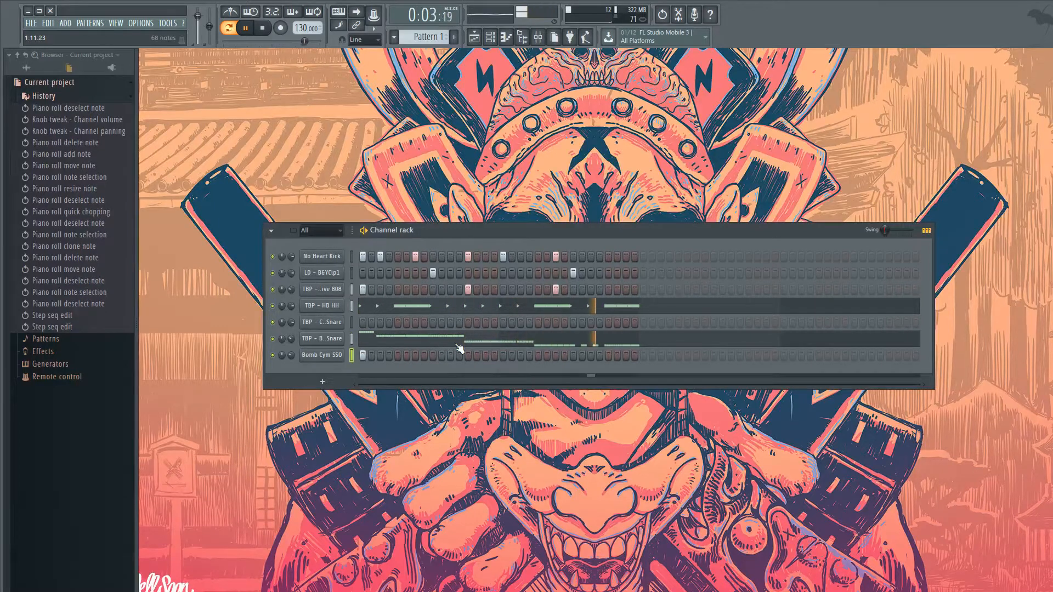
# - Open the TBP - Ballpark Snare notes in the Piano roll and stop playback
pyautogui.click(457, 343)
pyautogui.scroll(-2, 459, 349)
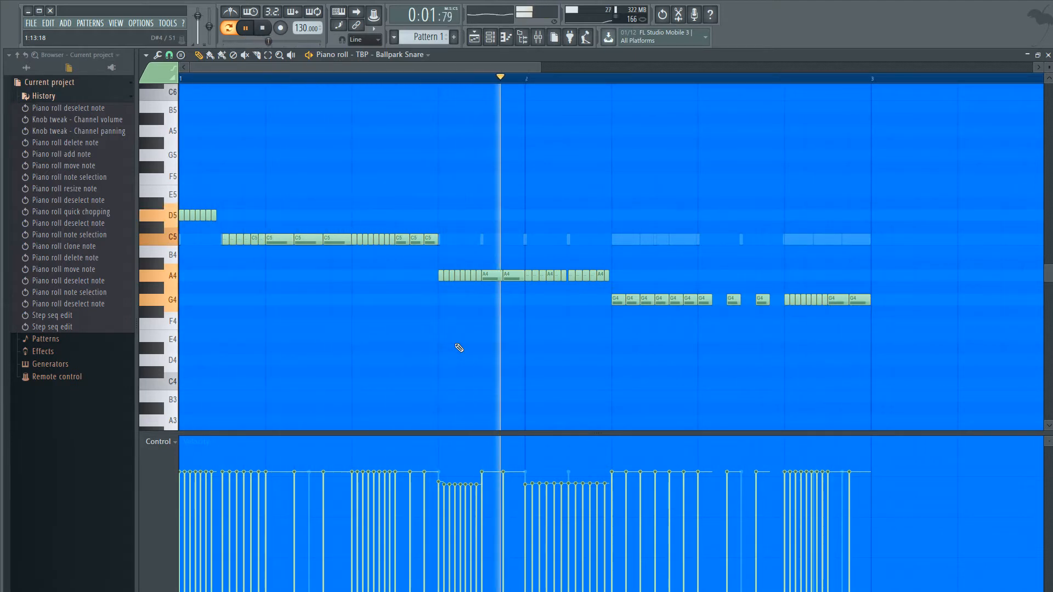
pyautogui.press('space')
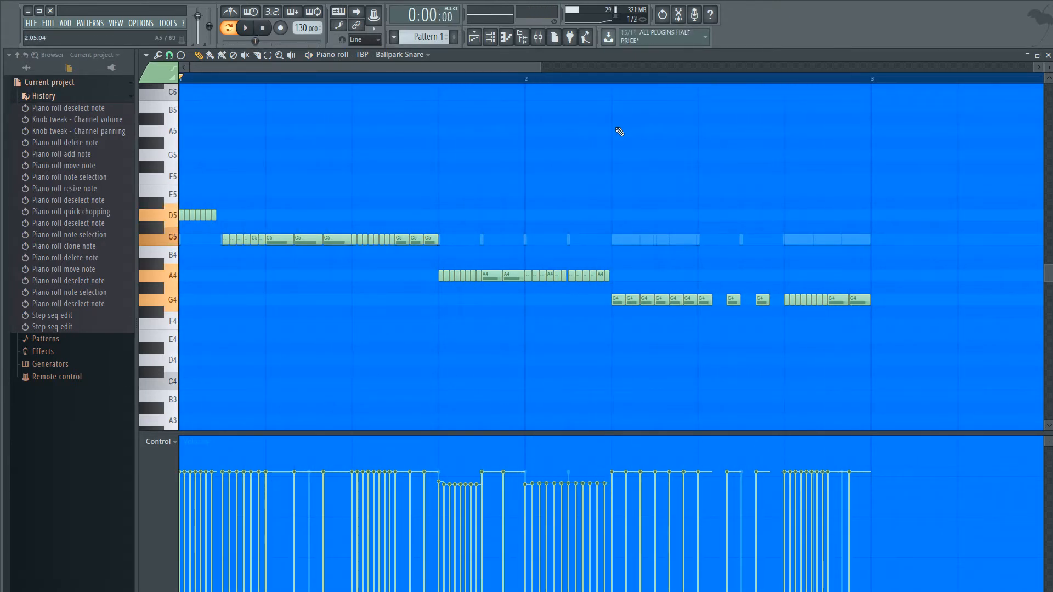
pyautogui.scroll(3, 799, 195)
pyautogui.scroll(-4, 489, 350)
pyautogui.scroll(5, 303, 275)
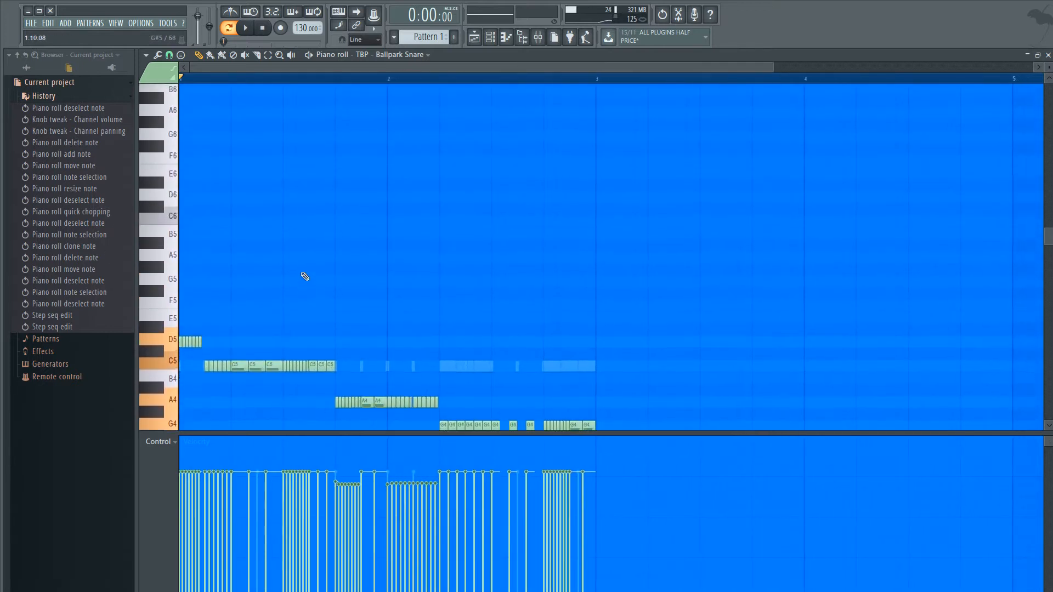
pyautogui.scroll(-3, 237, 329)
pyautogui.scroll(-3, 237, 334)
pyautogui.scroll(-1, 237, 334)
pyautogui.scroll(4, 238, 332)
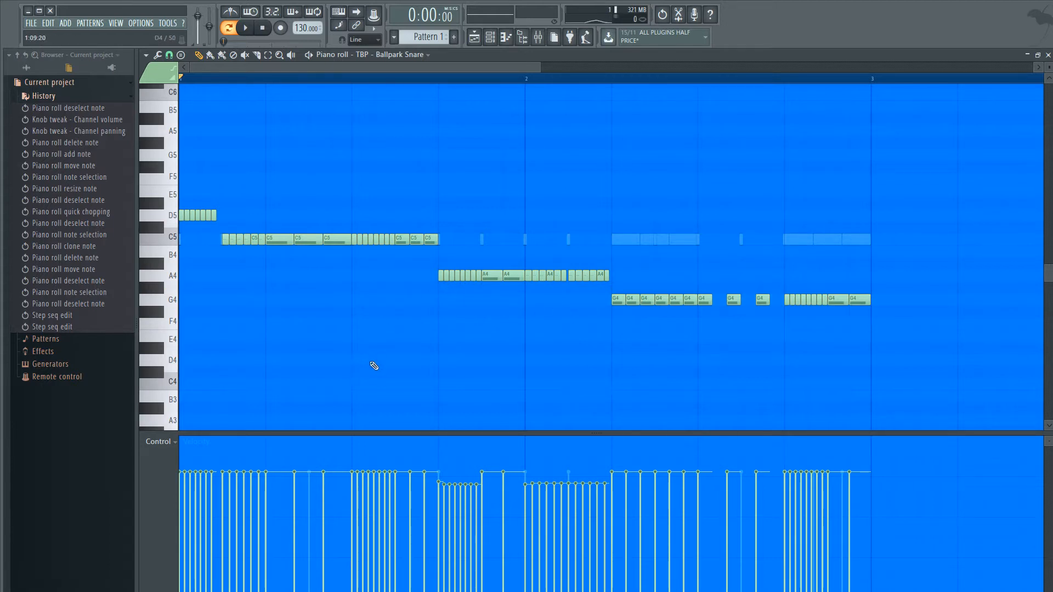
# - Clone the last D5 note of the opening snare roll and shift the copy to fill the gap before the first C5 note
pyautogui.click(212, 215)
pyautogui.moveTo(212, 215); pyautogui.dragTo(216, 216)
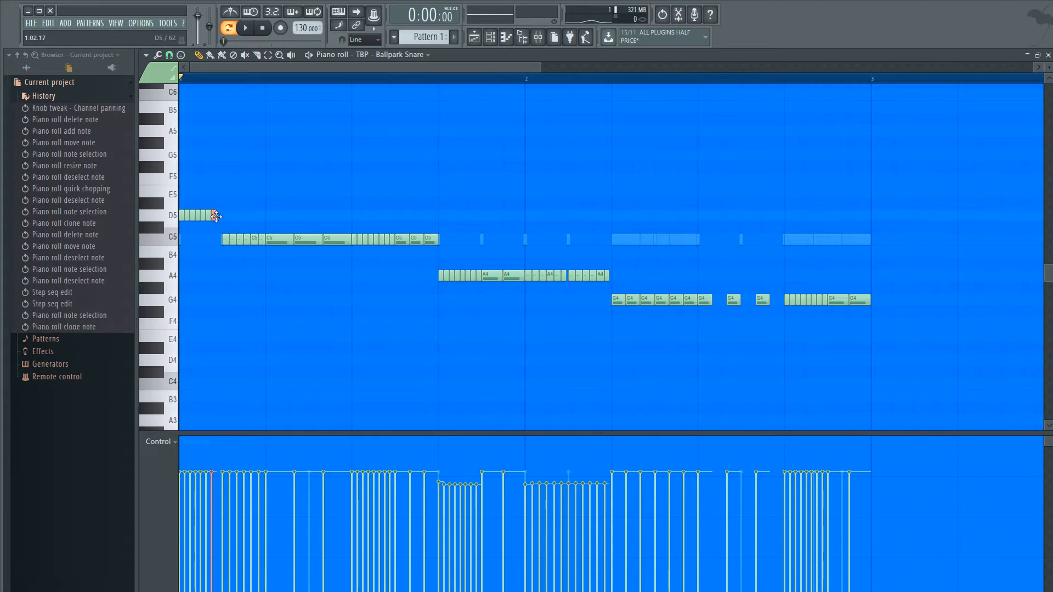
pyautogui.scroll(5, 198, 231)
pyautogui.scroll(9, 220, 228)
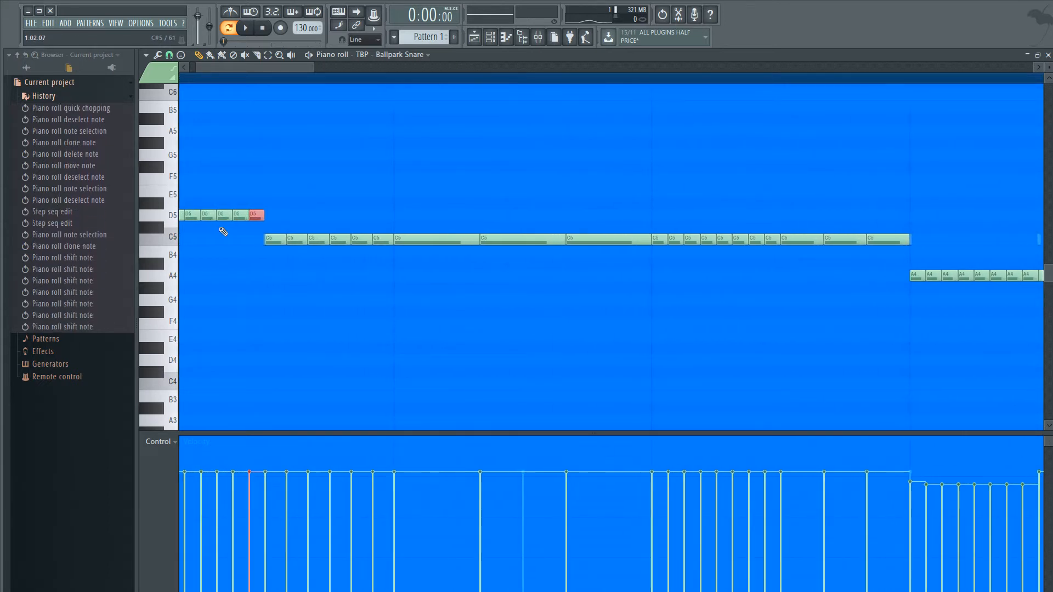
pyautogui.scroll(1, 223, 232)
pyautogui.scroll(-8, 254, 304)
# - Play Pattern 1 to listen to the edited snare roll in context
pyautogui.press('space')
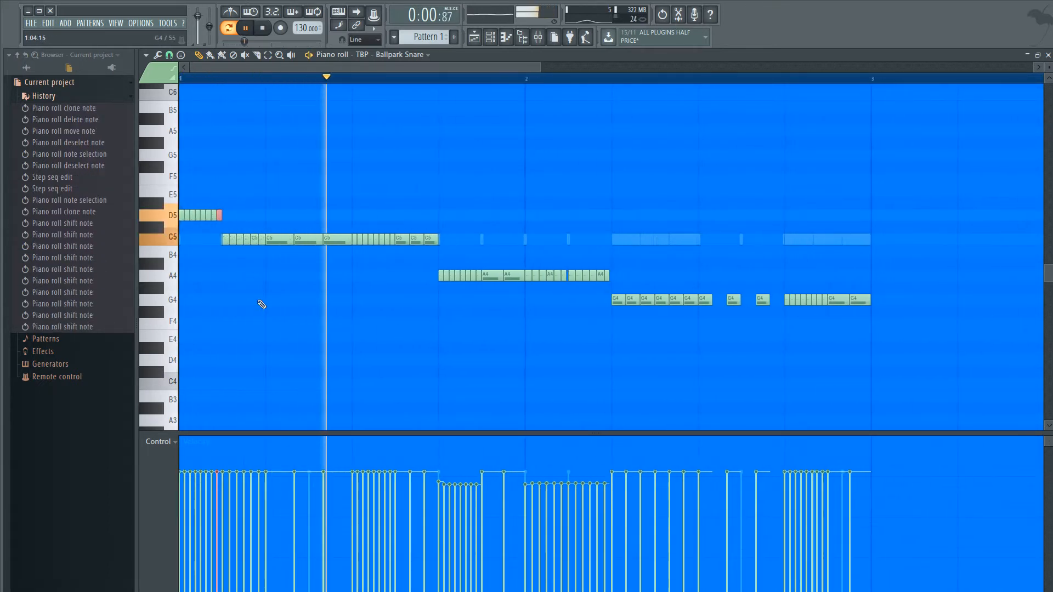
pyautogui.scroll(-1, 269, 303)
pyautogui.scroll(3, 268, 301)
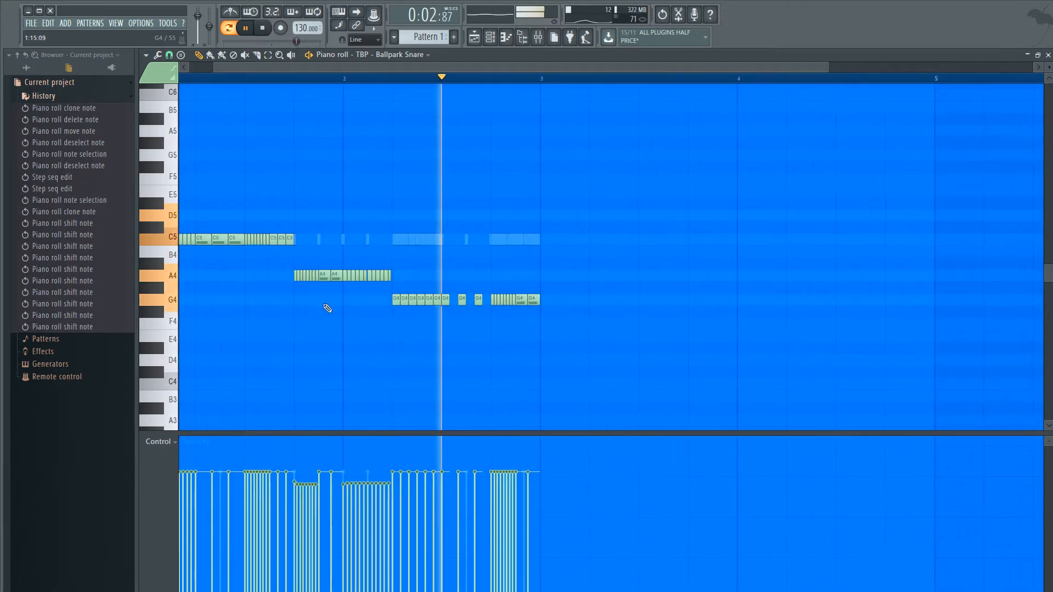
# - Solo the Ballpark Snare channel in the Channel rack and reopen its notes in the Piano roll with playback stopped
pyautogui.click(1048, 54)
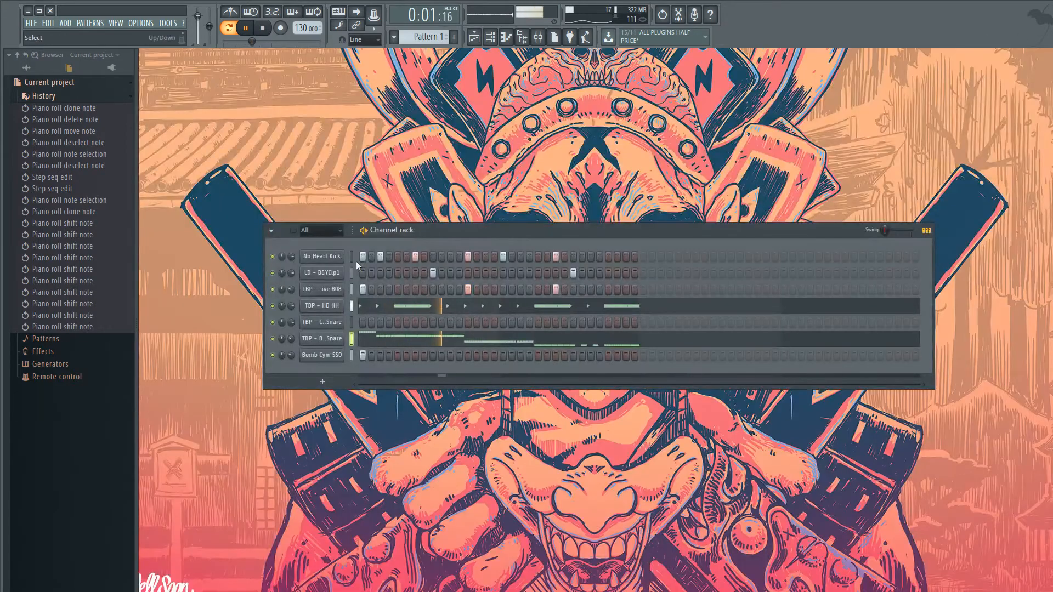
pyautogui.rightClick(272, 338)
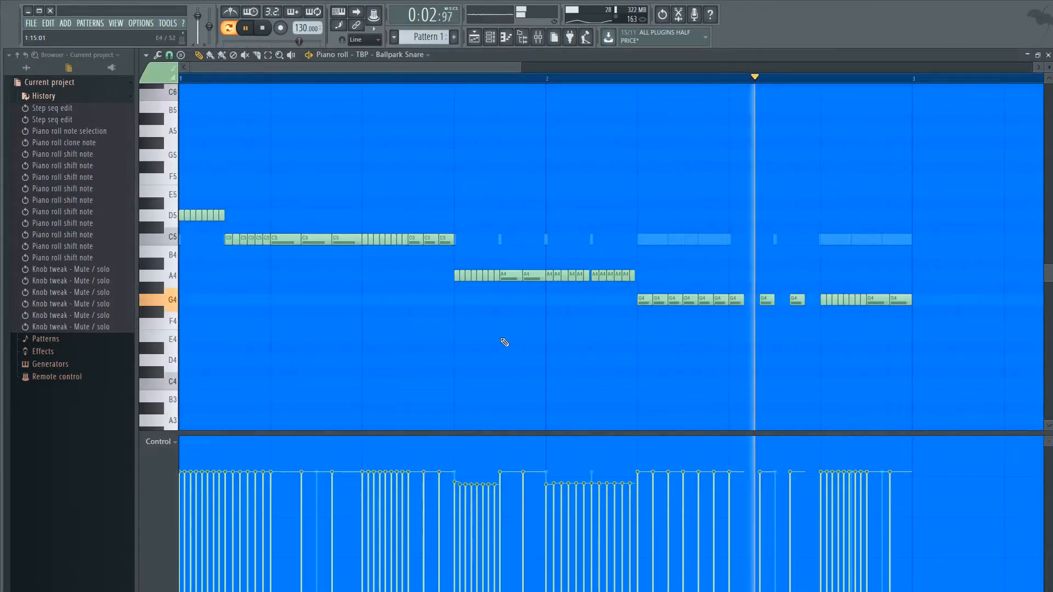
pyautogui.click(505, 342)
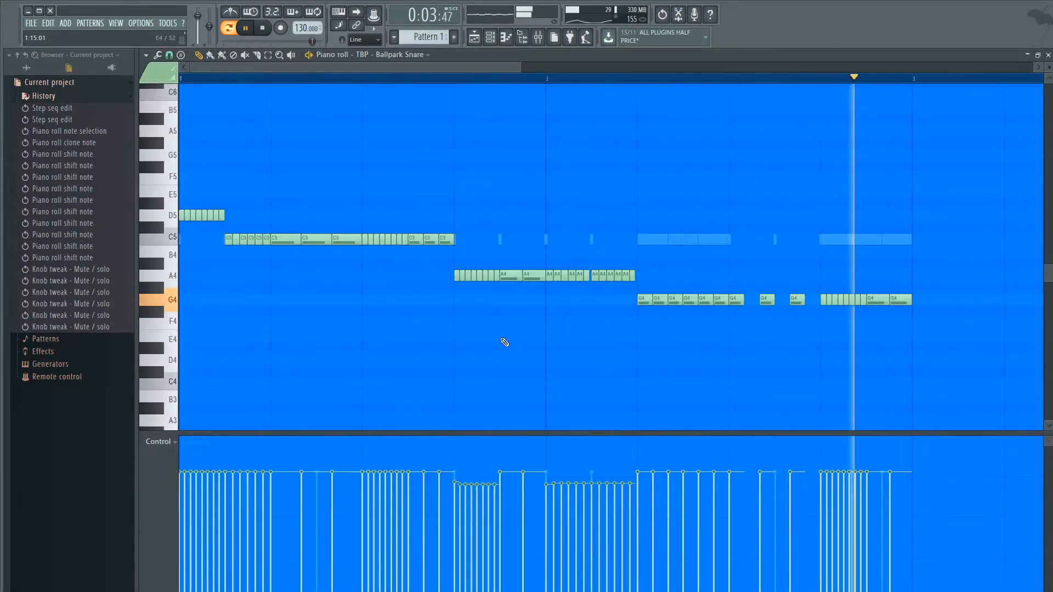
pyautogui.press('space')
pyautogui.scroll(-3, 451, 330)
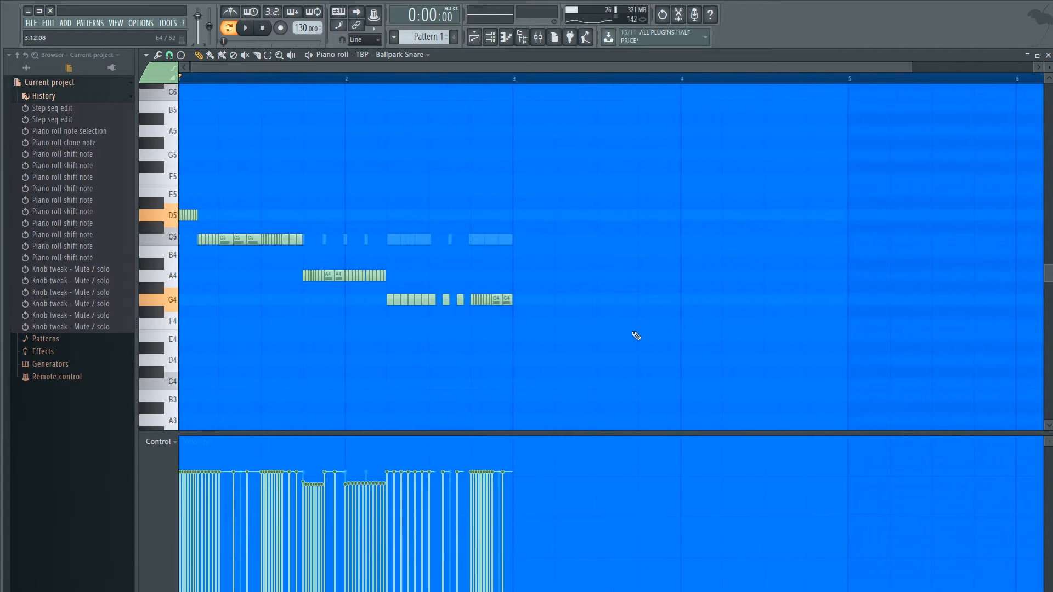
pyautogui.moveTo(570, 329); pyautogui.dragTo(181, 181)
pyautogui.keyDown('ctrl'); pyautogui.click(221, 312); pyautogui.keyUp('ctrl')
pyautogui.scroll(3, 221, 310)
pyautogui.scroll(-4, 221, 309)
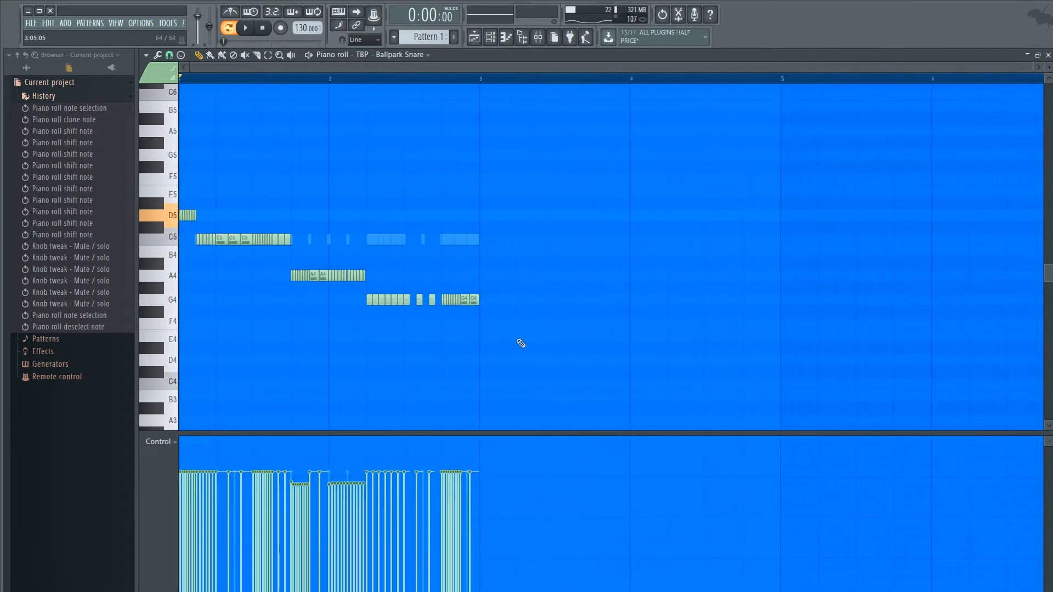
pyautogui.moveTo(519, 340); pyautogui.dragTo(177, 185)
pyautogui.scroll(3, 181, 189)
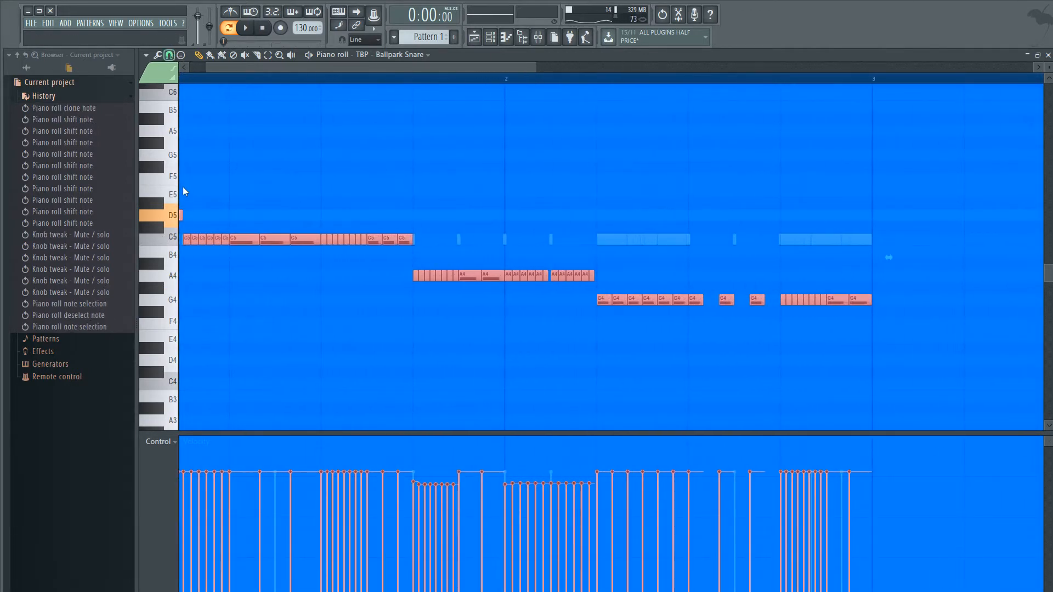
pyautogui.keyDown('ctrl'); pyautogui.click(233, 175); pyautogui.keyUp('ctrl')
pyautogui.scroll(-2, 345, 289)
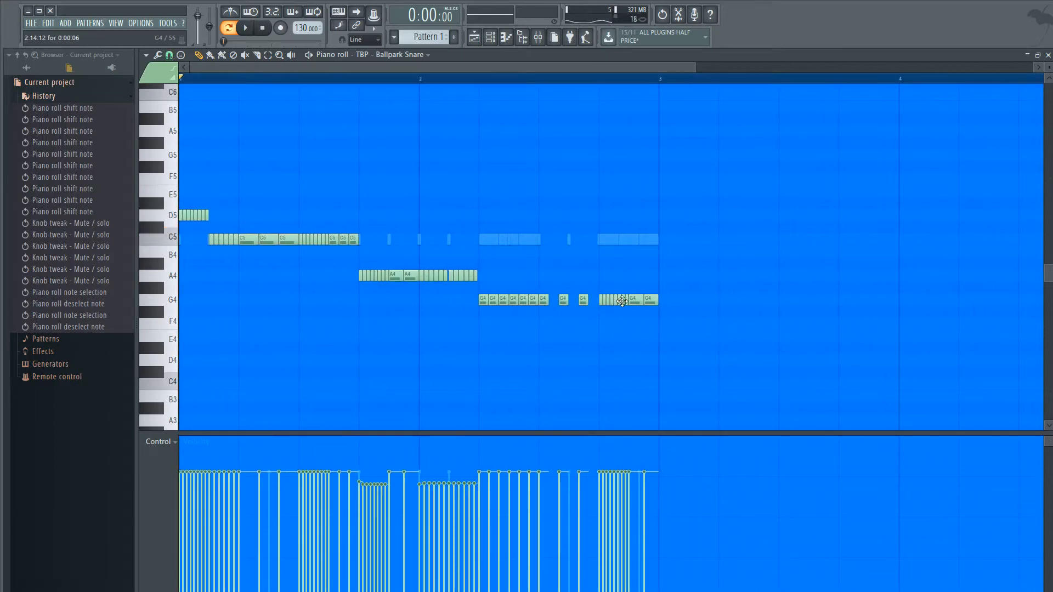
# - Select all snare notes in bars 1 and 2 and clone them into bars 3 and 4
pyautogui.moveTo(669, 303); pyautogui.dragTo(176, 176)
pyautogui.keyDown('shift'); pyautogui.click(251, 241); pyautogui.keyUp('shift')
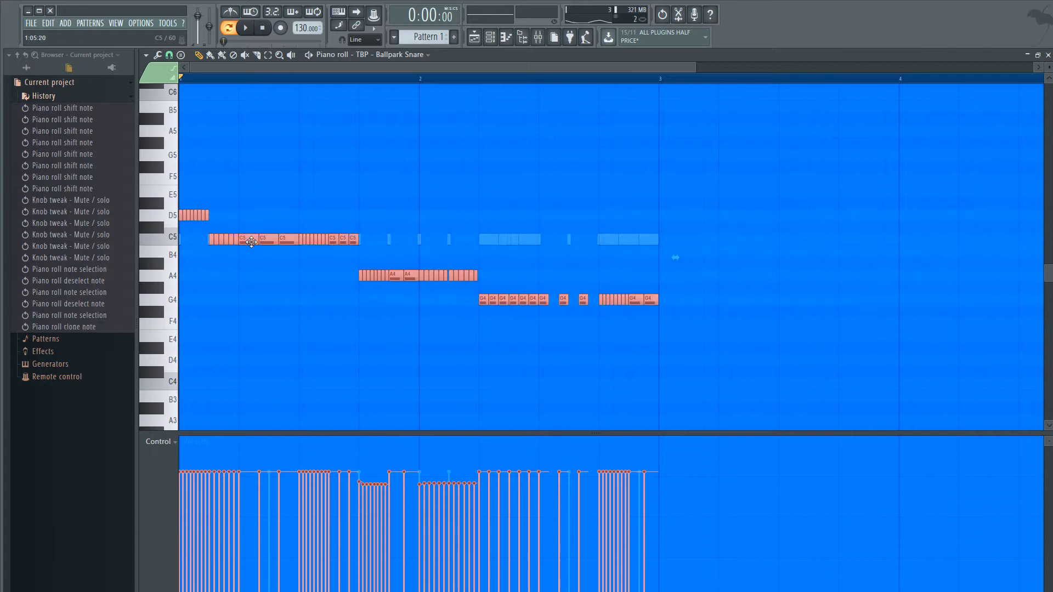
pyautogui.moveTo(252, 242)
pyautogui.mouseDown()
pyautogui.moveTo(747, 239)
pyautogui.moveTo(736, 240)
pyautogui.mouseUp()
pyautogui.scroll(-4, 362, 240)
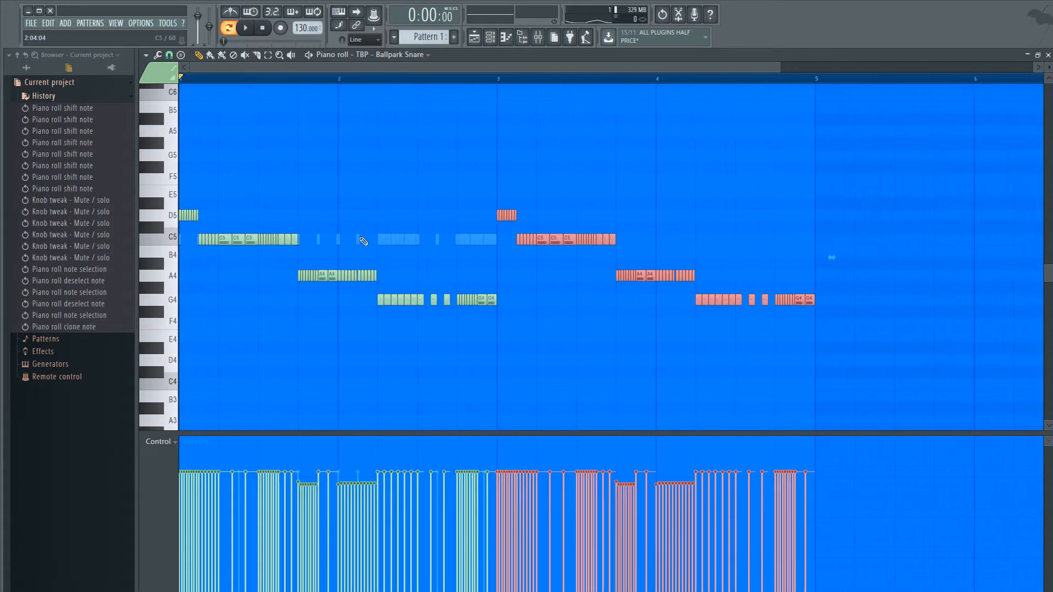
# - Delete all but the first D5 note at bar 3 and stretch that note slightly past the start of the C5 notes
pyautogui.scroll(2, 378, 274)
pyautogui.scroll(3, 398, 288)
pyautogui.scroll(-5, 419, 350)
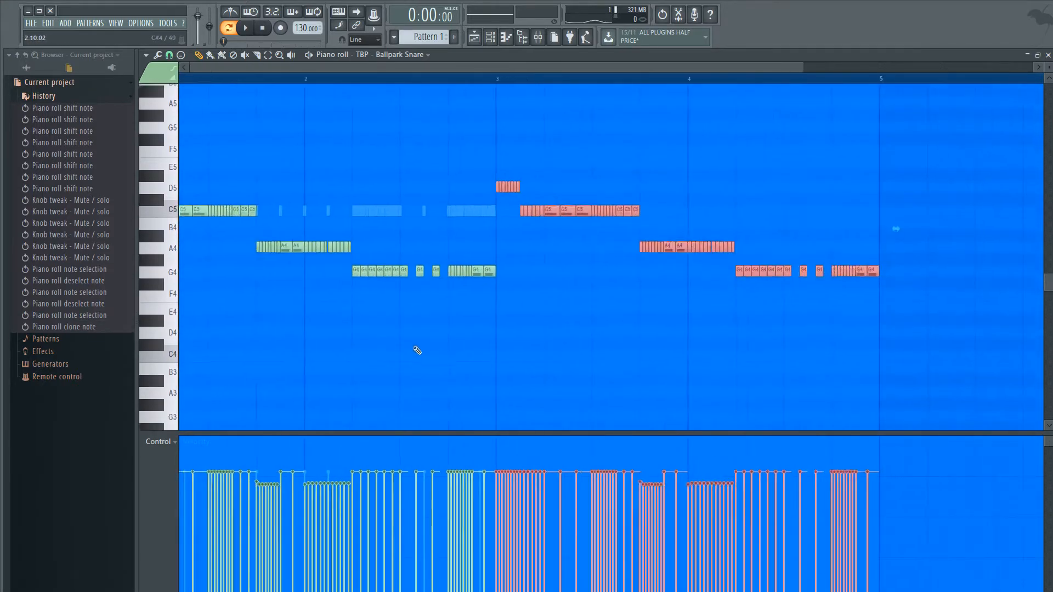
pyautogui.scroll(5, 540, 222)
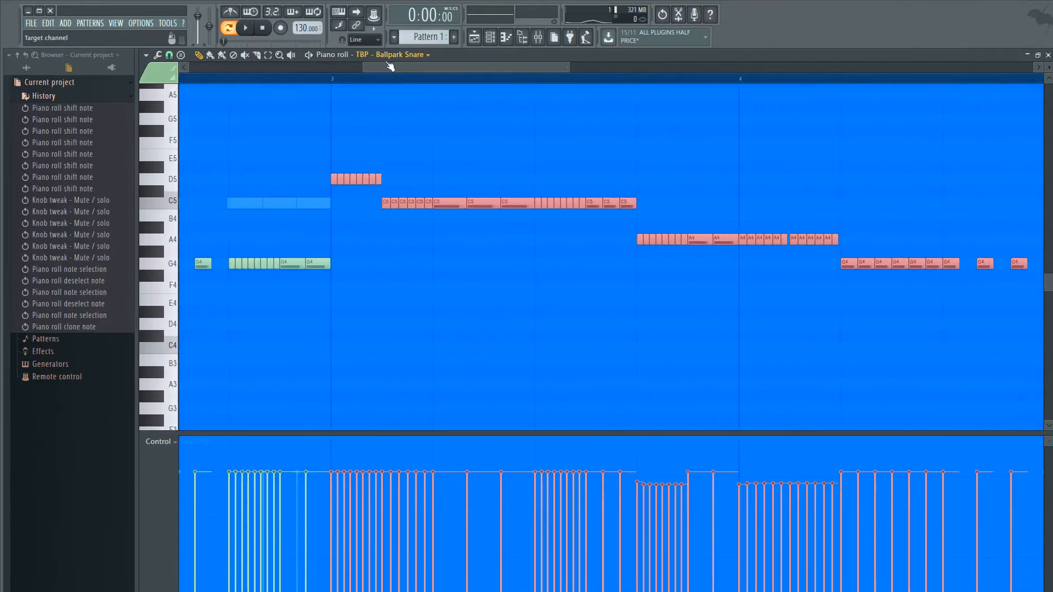
pyautogui.click(416, 165)
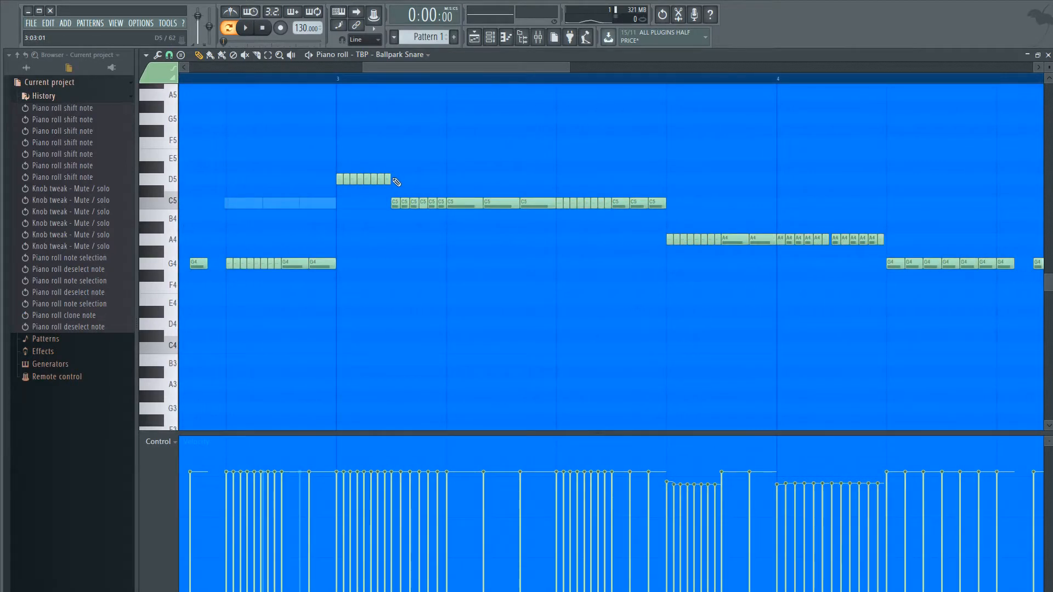
pyautogui.moveTo(396, 182); pyautogui.dragTo(351, 189)
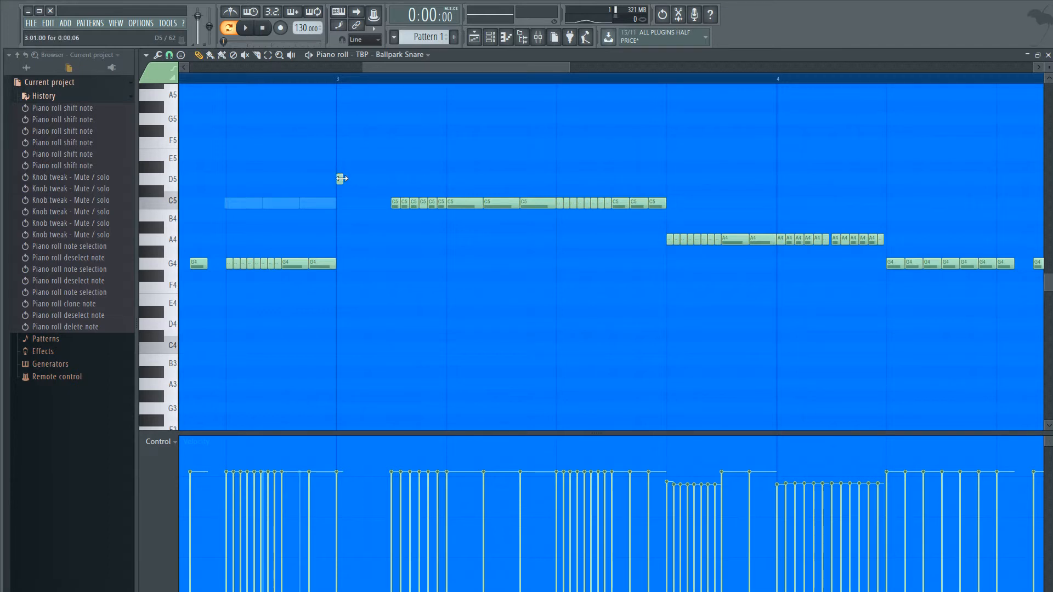
pyautogui.moveTo(341, 179); pyautogui.dragTo(402, 189)
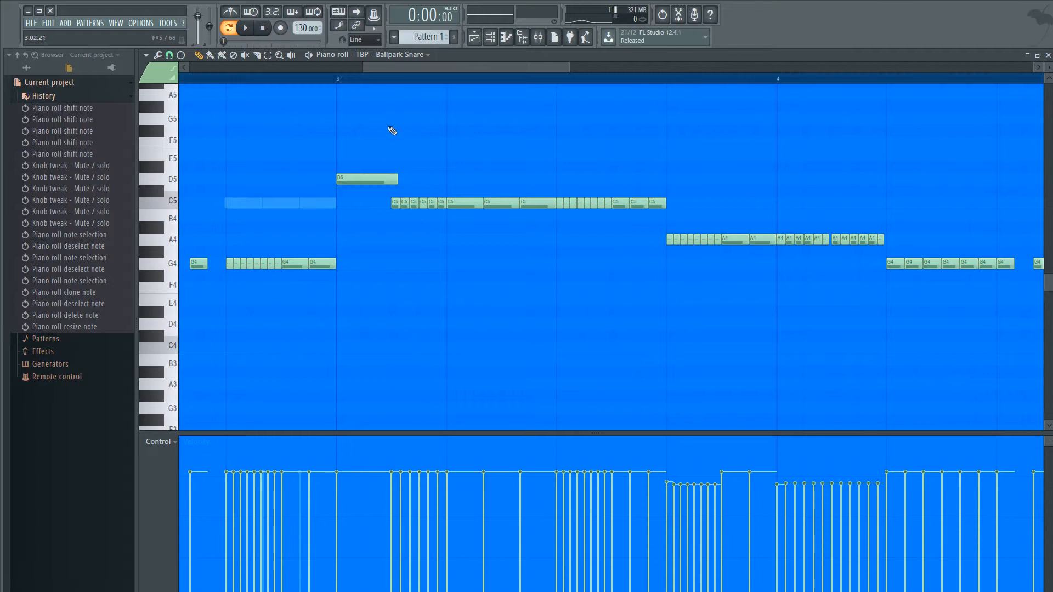
# - Slice the long D5 note where the first C5 note begins and remove its overhanging end
pyautogui.scroll(4, 392, 134)
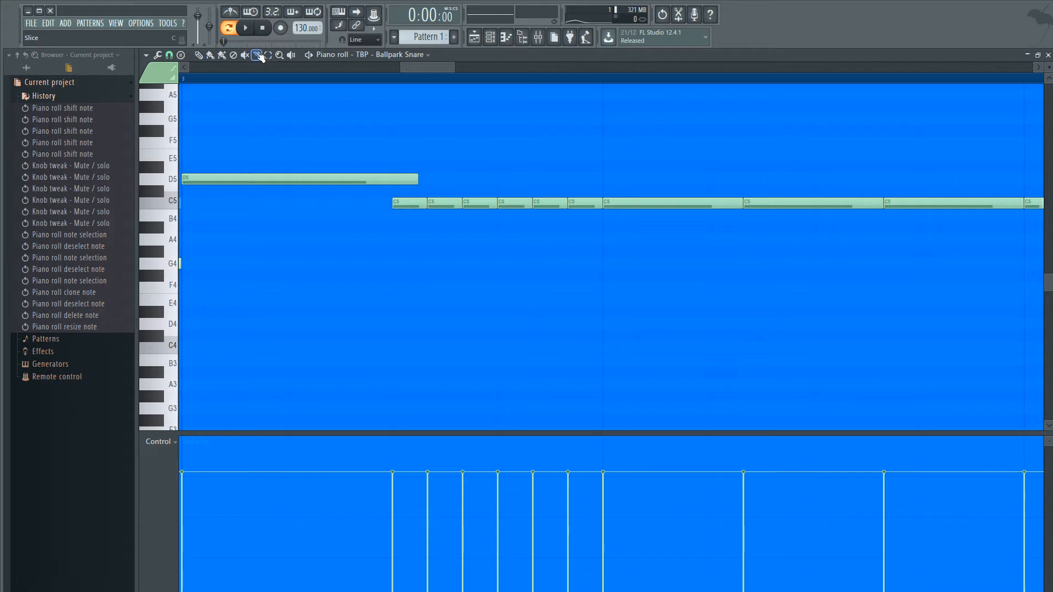
pyautogui.click(259, 55)
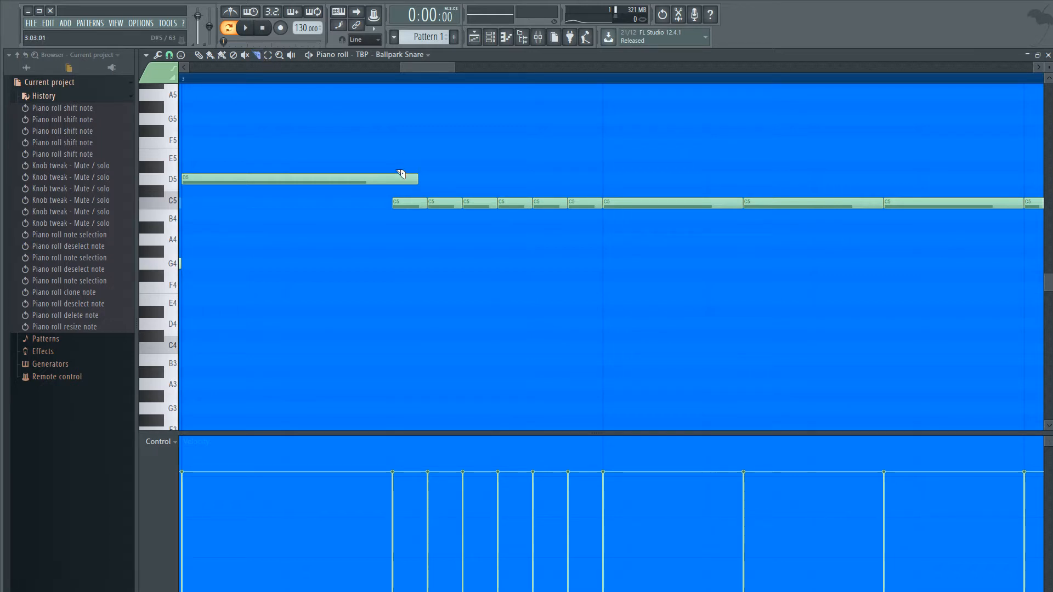
pyautogui.moveTo(392, 163); pyautogui.dragTo(392, 202)
pyautogui.moveTo(392, 211); pyautogui.dragTo(393, 212)
pyautogui.scroll(-4, 393, 212)
pyautogui.scroll(3, 349, 211)
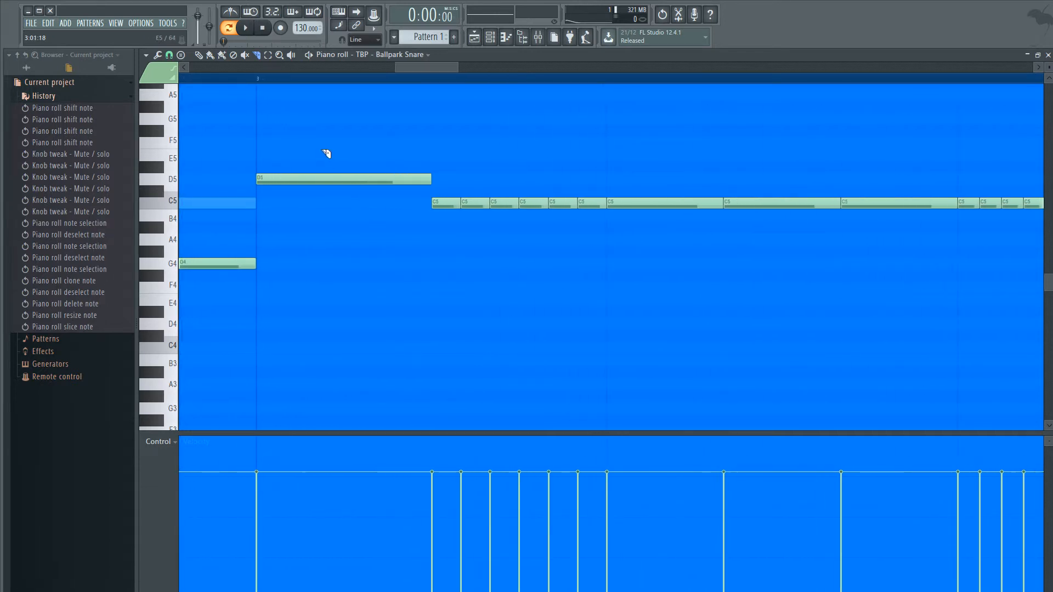
pyautogui.scroll(-1, 425, 239)
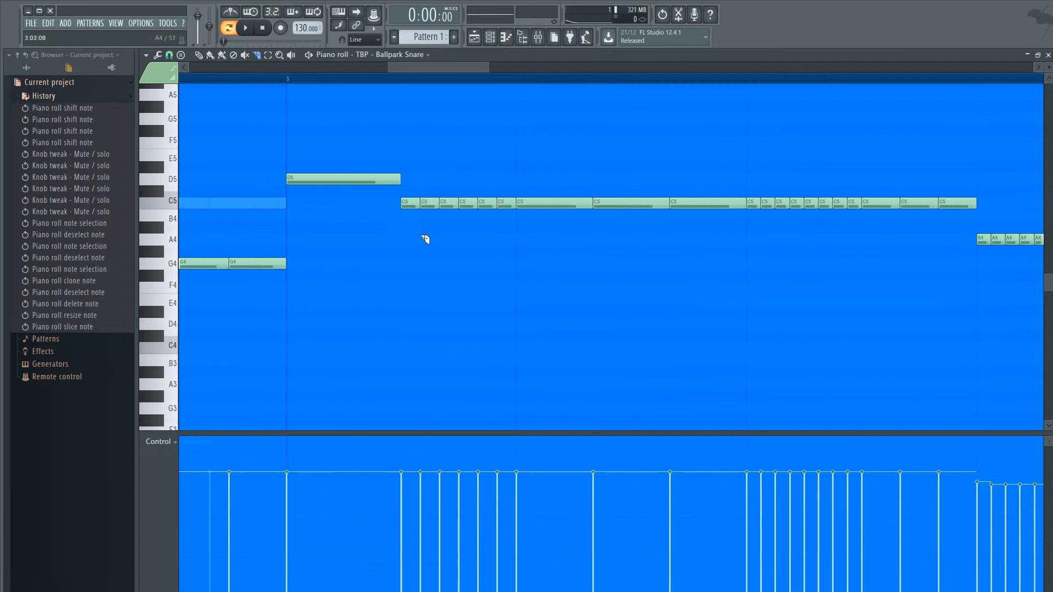
pyautogui.scroll(-5, 324, 240)
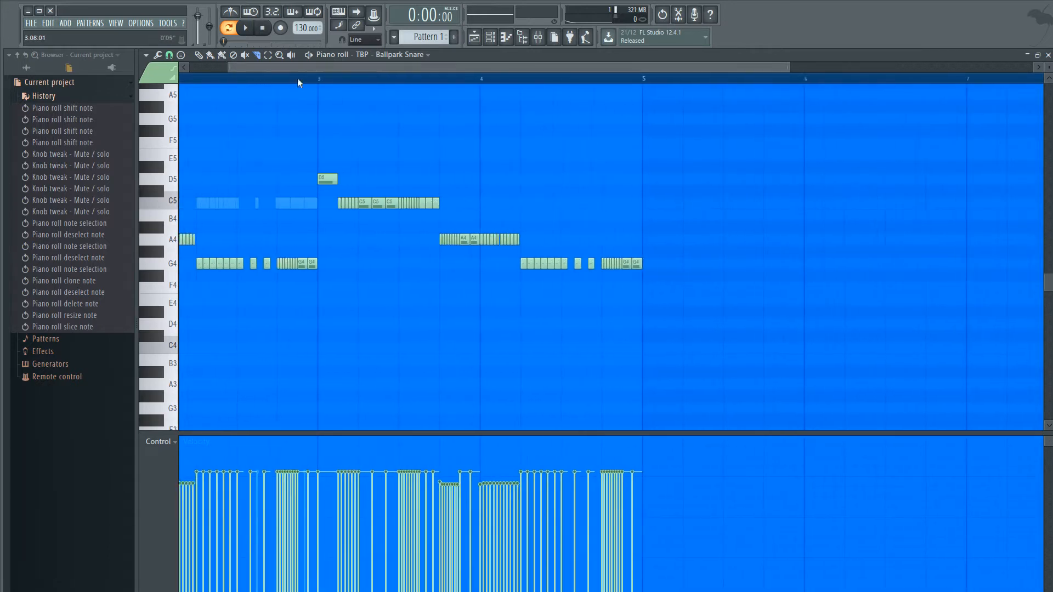
pyautogui.moveTo(293, 68); pyautogui.dragTo(238, 83)
pyautogui.scroll(4, 193, 209)
pyautogui.scroll(4, 193, 211)
pyautogui.moveTo(250, 327); pyautogui.dragTo(160, 327)
pyautogui.scroll(-5, 515, 229)
pyautogui.scroll(4, 421, 323)
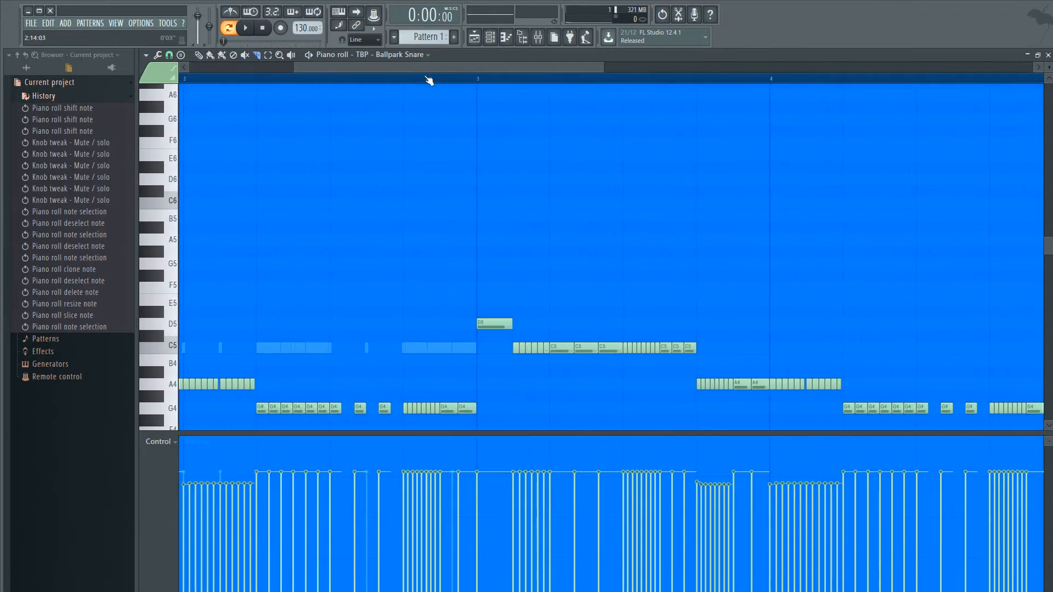
# - Select the long D5 note at bar 3 and check the Piano roll's snap-to-grid options
pyautogui.scroll(4, 531, 348)
pyautogui.moveTo(446, 354); pyautogui.dragTo(322, 158)
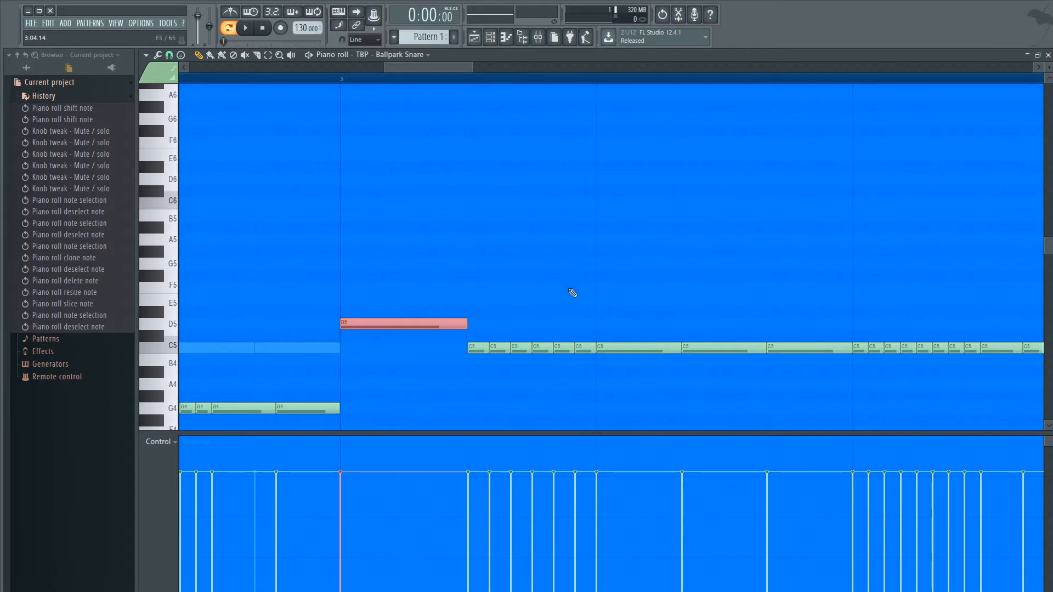
pyautogui.click(170, 55)
pyautogui.click(194, 105)
pyautogui.click(167, 57)
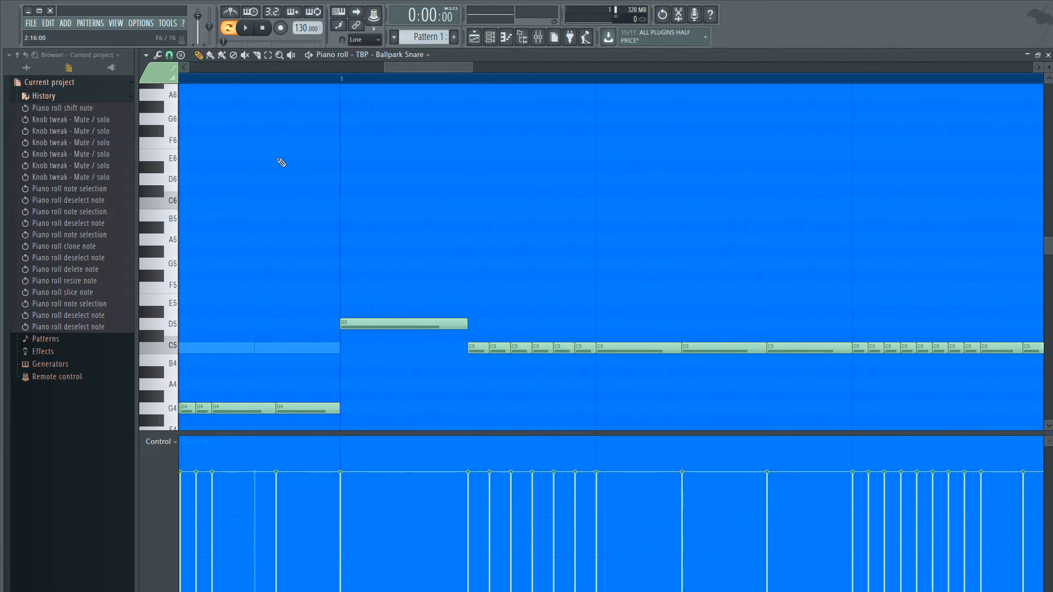
# - Recheck the snap-to-grid setting with the long D5 note at bar 3 selected, and clear the selection
pyautogui.scroll(-3, 369, 212)
pyautogui.moveTo(493, 295); pyautogui.dragTo(500, 341)
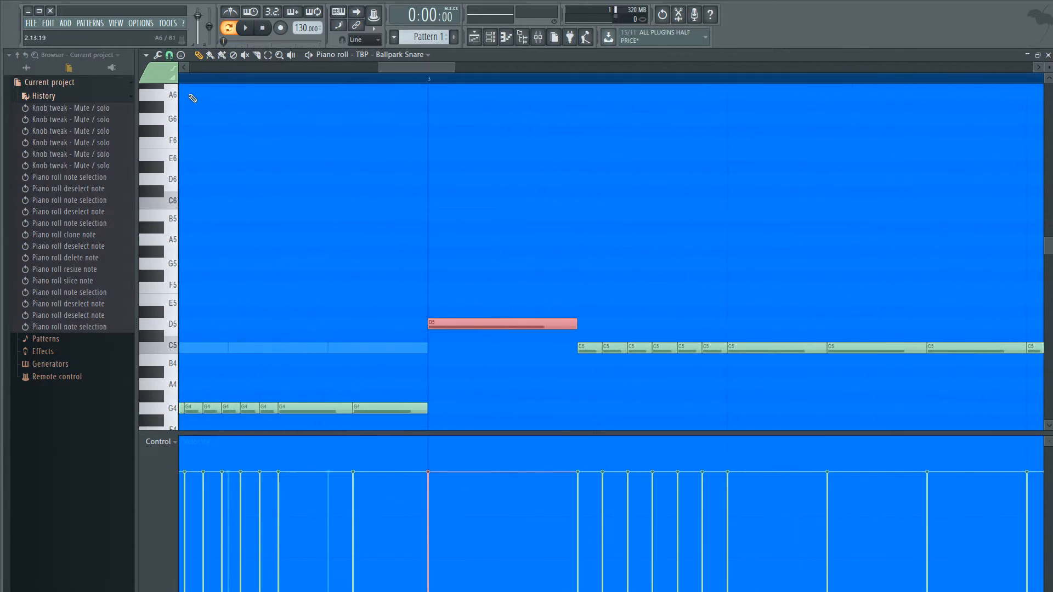
pyautogui.click(170, 56)
pyautogui.keyDown('ctrl'); pyautogui.click(385, 210); pyautogui.keyUp('ctrl')
pyautogui.moveTo(499, 271); pyautogui.dragTo(491, 340)
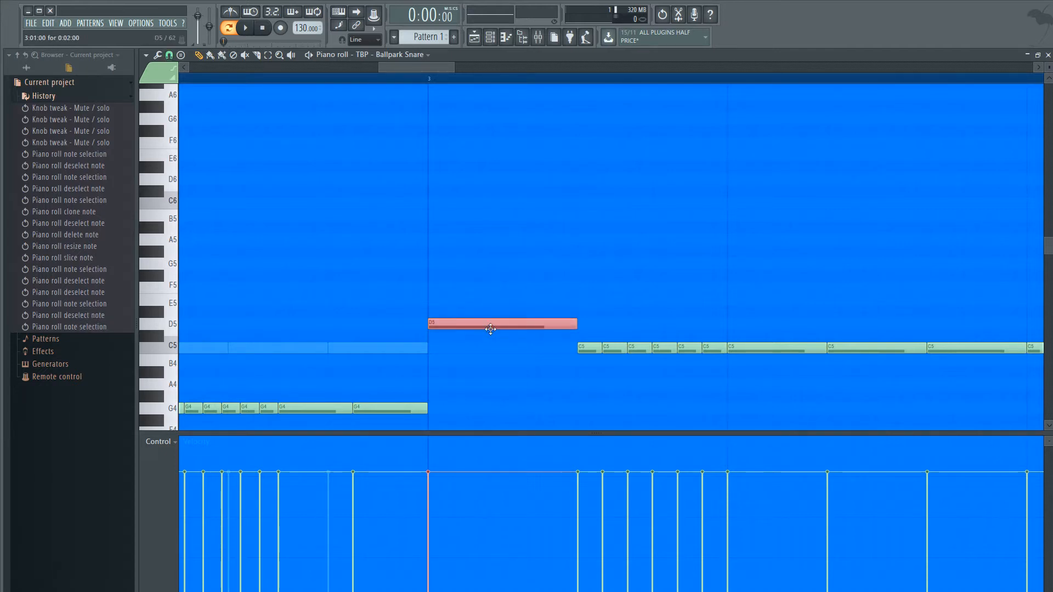
pyautogui.keyDown('ctrl'); pyautogui.click(533, 303); pyautogui.keyUp('ctrl')
# - Select the long D5 note at bar 3 and quick-chop it into eight equal short notes
pyautogui.scroll(-3, 531, 305)
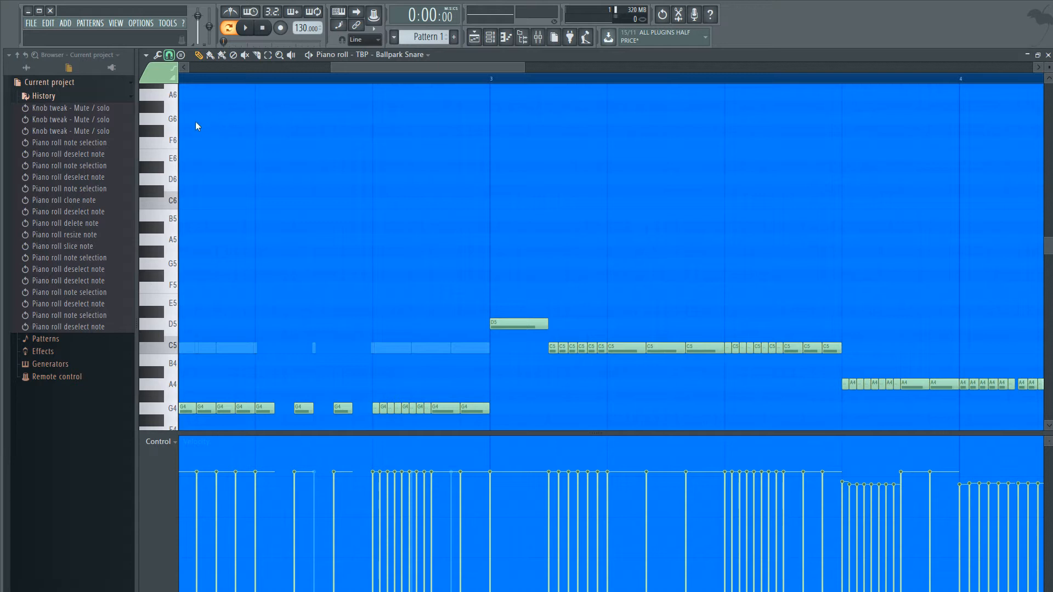
pyautogui.keyDown('ctrl'); pyautogui.click(510, 312); pyautogui.keyUp('ctrl')
pyautogui.moveTo(510, 318); pyautogui.dragTo(511, 323)
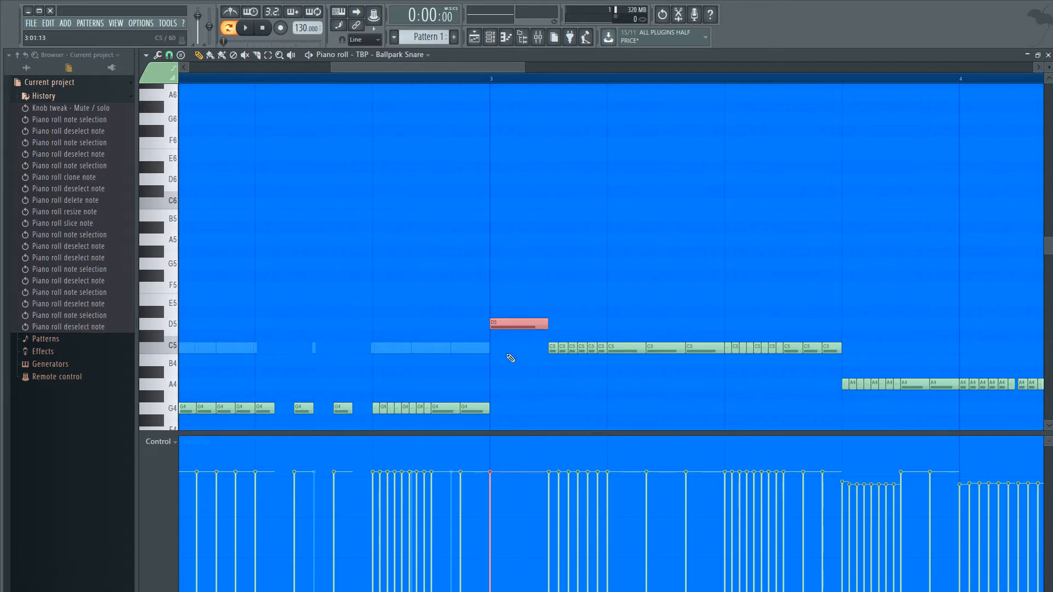
pyautogui.scroll(-3, 510, 357)
pyautogui.keyDown('ctrl'); pyautogui.scroll(1, 510, 357); pyautogui.keyUp('ctrl')
pyautogui.keyDown('ctrl'); pyautogui.scroll(2, 513, 329); pyautogui.keyUp('ctrl')
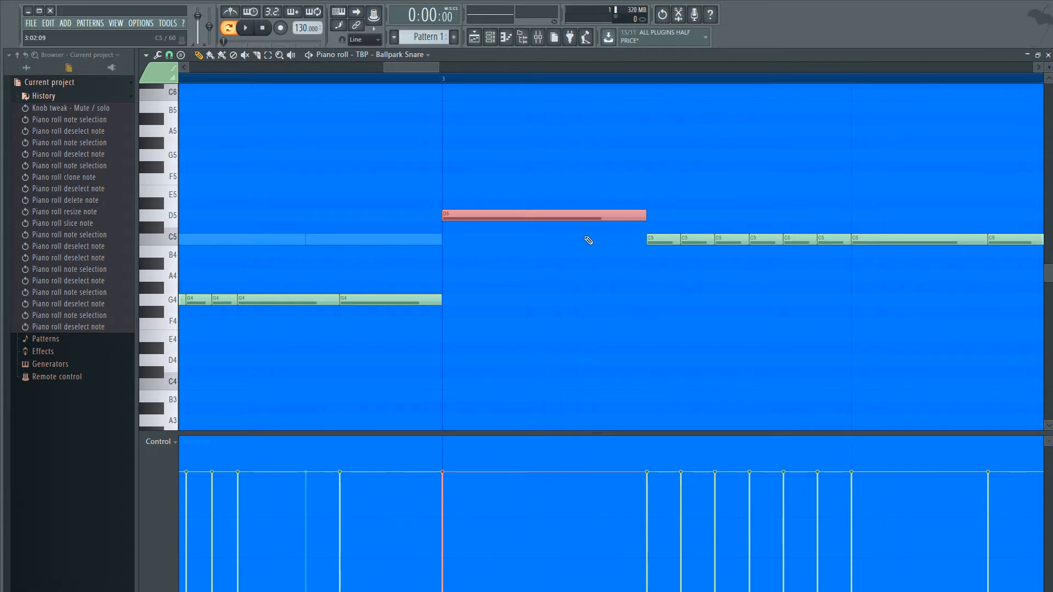
pyautogui.hotkey('ctrl', 'u')
pyautogui.scroll(4, 639, 256)
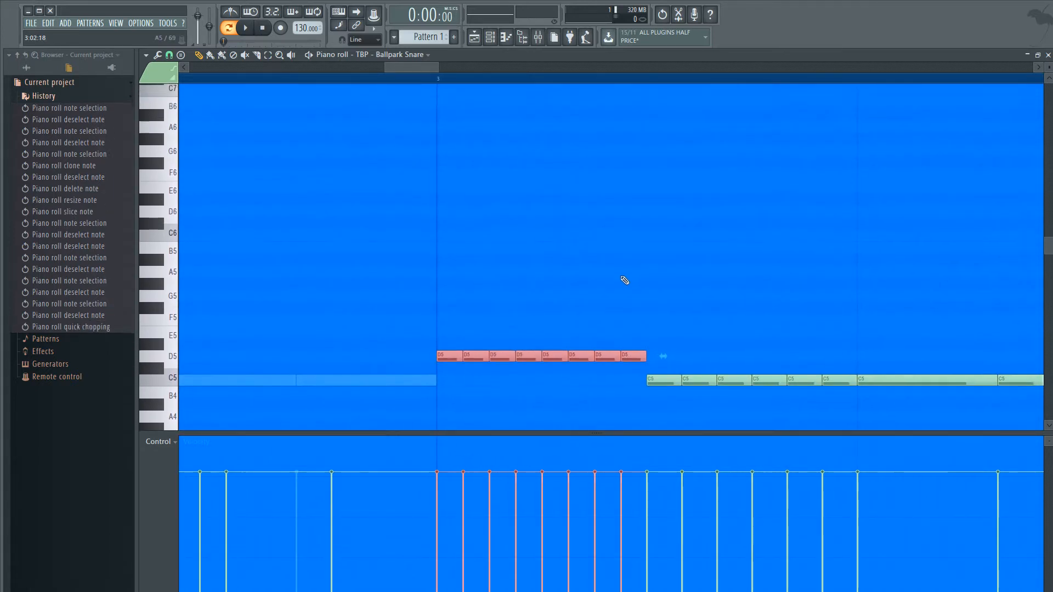
# - Deselect the chopped D5 notes, set the playback position just before bar 3 and audition the new roll
pyautogui.scroll(-3, 625, 279)
pyautogui.keyDown('ctrl'); pyautogui.click(448, 180); pyautogui.keyUp('ctrl')
pyautogui.click(420, 77)
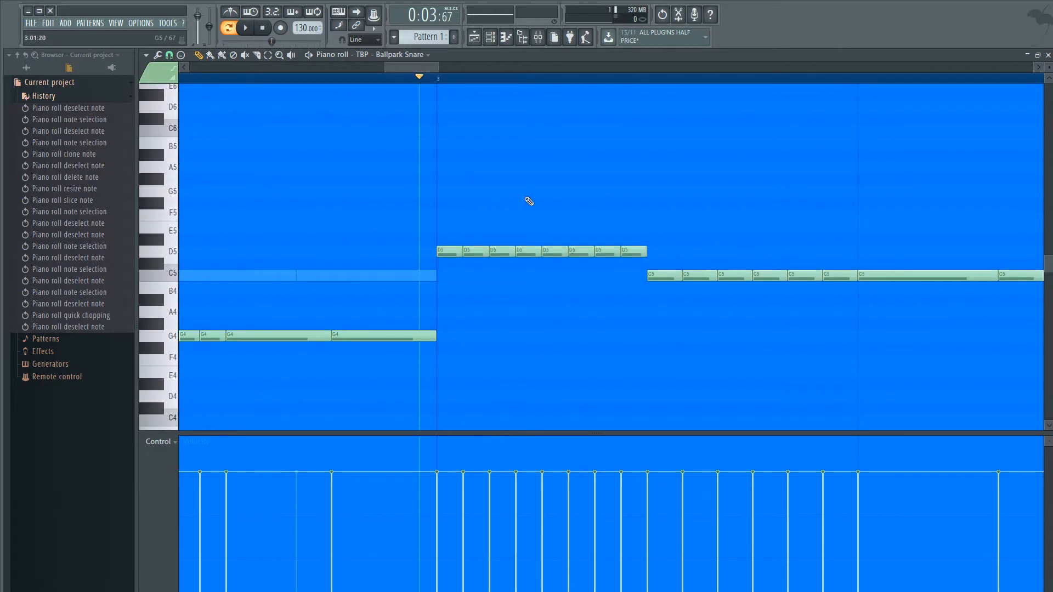
pyautogui.press('space')
pyautogui.press('space')
pyautogui.press('space')
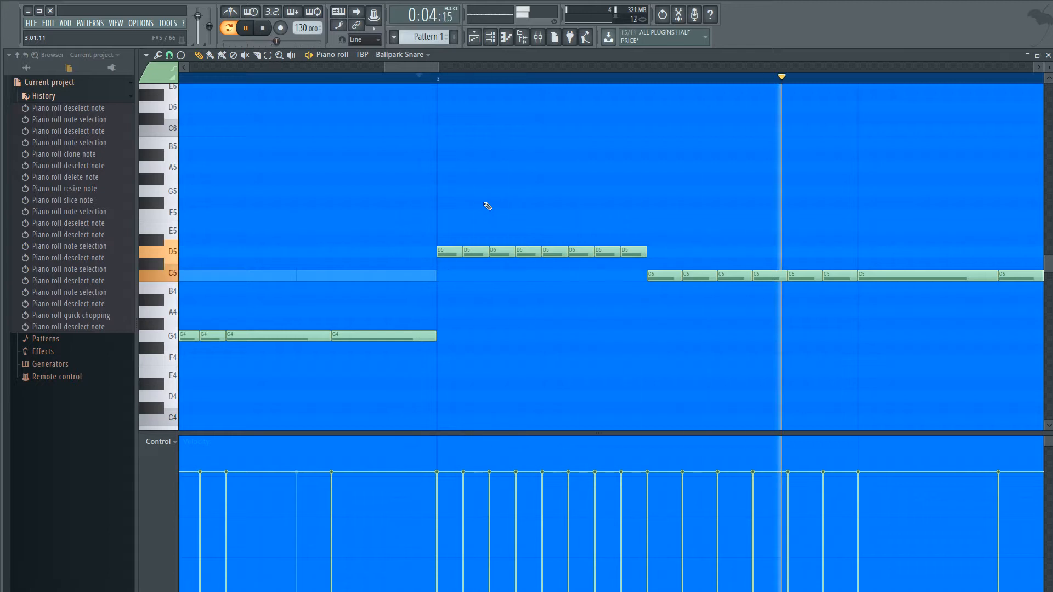
pyautogui.press('space')
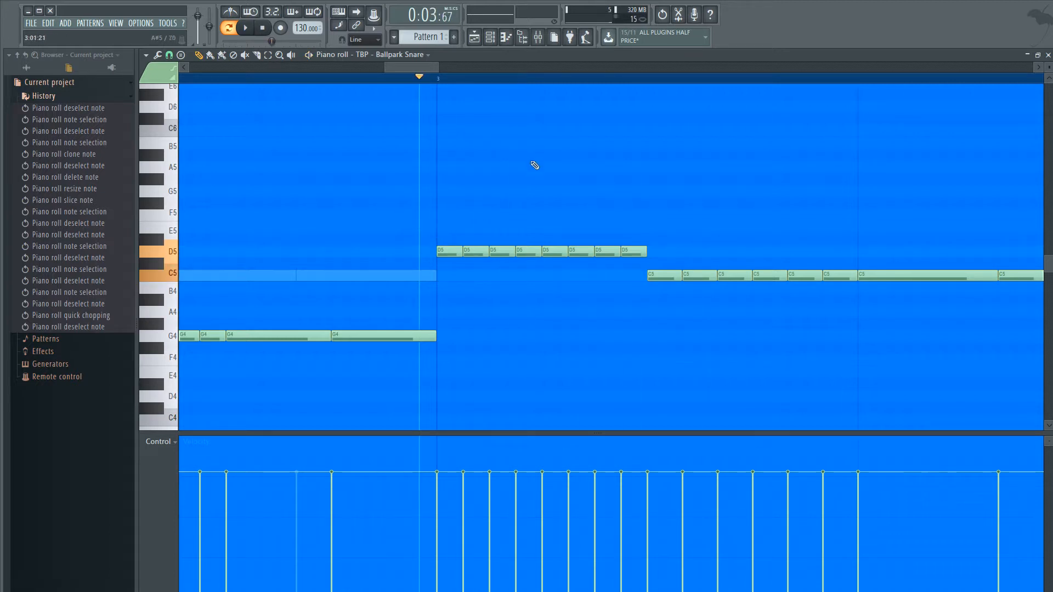
# - Select the D5 roll at bar 1 for comparison, deselect it and replay from just before bar 3
pyautogui.scroll(-10, 536, 219)
pyautogui.moveTo(214, 218); pyautogui.dragTo(180, 218)
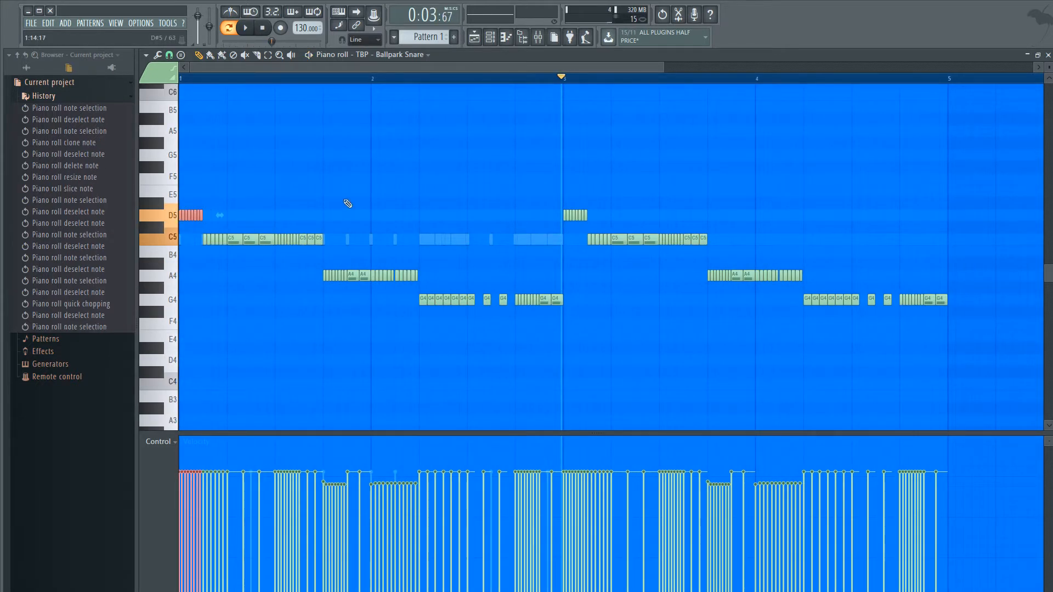
pyautogui.keyDown('ctrl'); pyautogui.click(494, 255); pyautogui.keyUp('ctrl')
pyautogui.scroll(4, 494, 255)
pyautogui.press('space')
pyautogui.press('space')
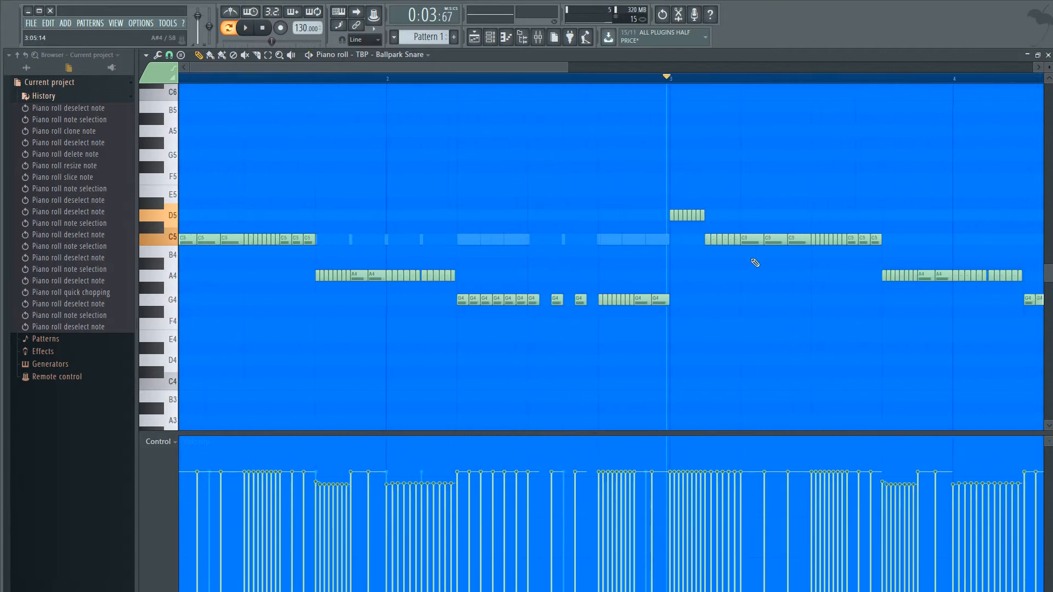
pyautogui.scroll(1, 605, 239)
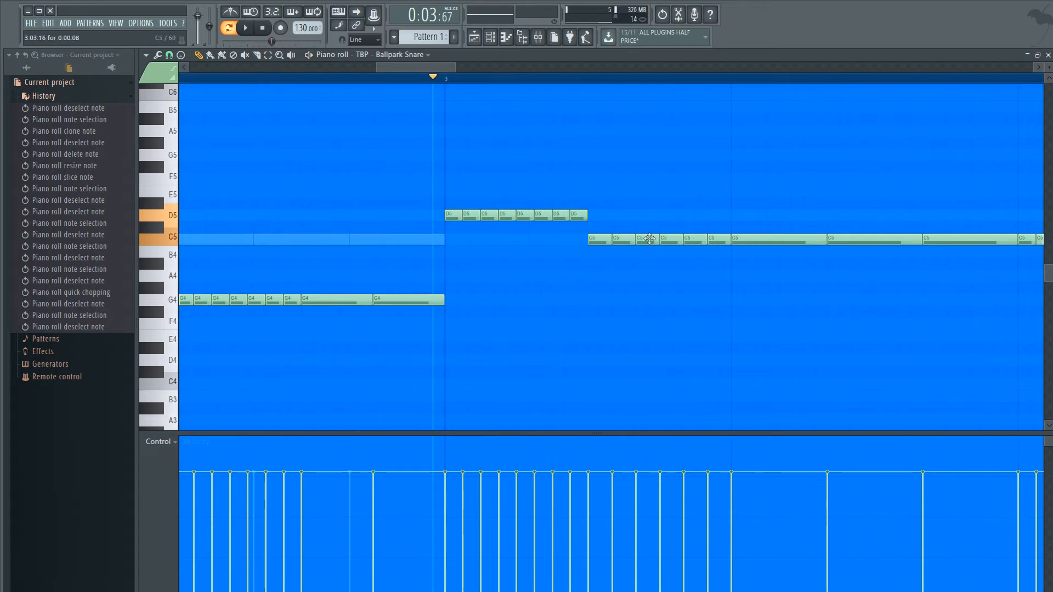
# - Delete the five short C5 notes after the first in bar 3 and stretch the first one to fill the gap
pyautogui.rightClick(623, 242)
pyautogui.rightClick(667, 241)
pyautogui.rightClick(694, 241)
pyautogui.rightClick(715, 241)
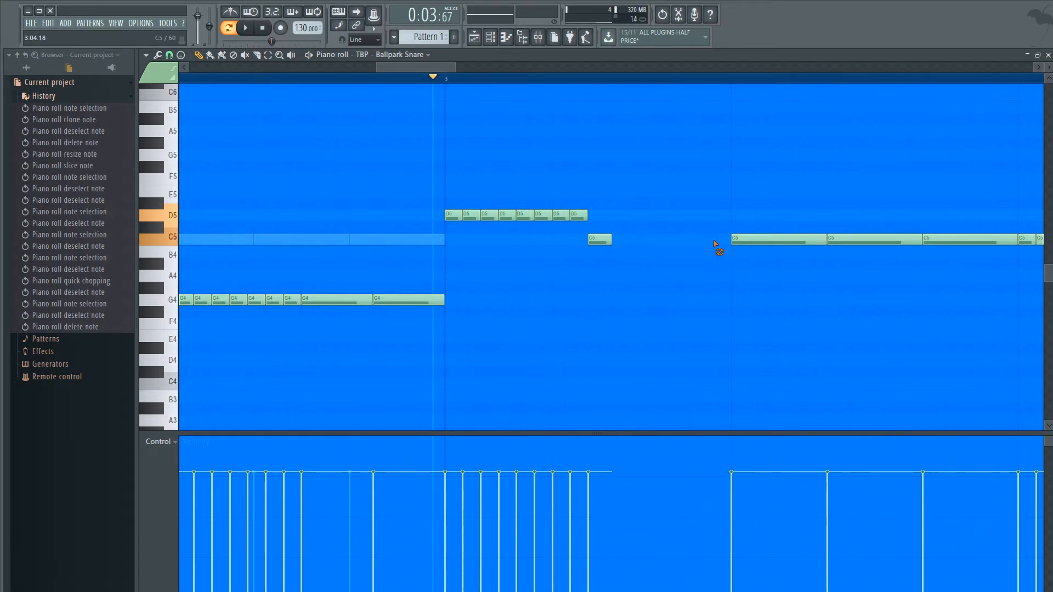
pyautogui.moveTo(611, 240); pyautogui.dragTo(731, 239)
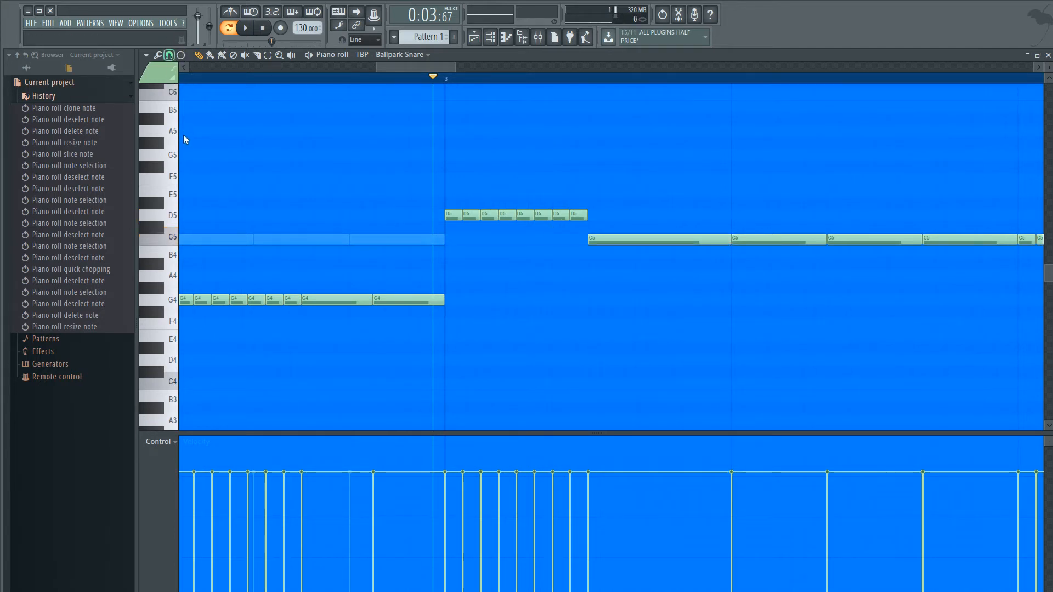
# - Compare the original roll pattern in bar 1 with the edited notes at the start of bar 3
pyautogui.scroll(-8, 521, 256)
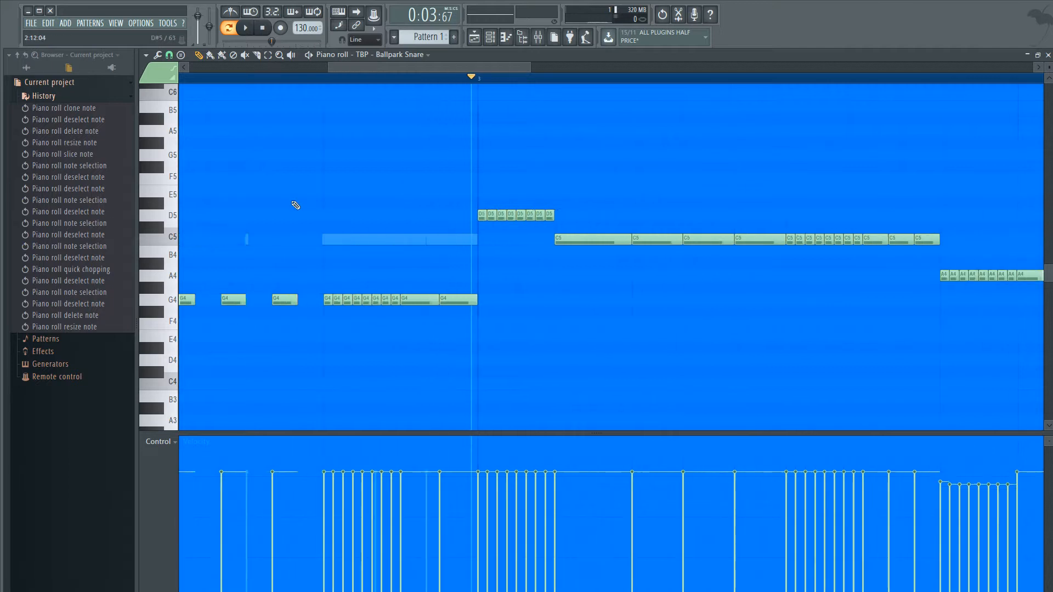
pyautogui.scroll(5, 300, 230)
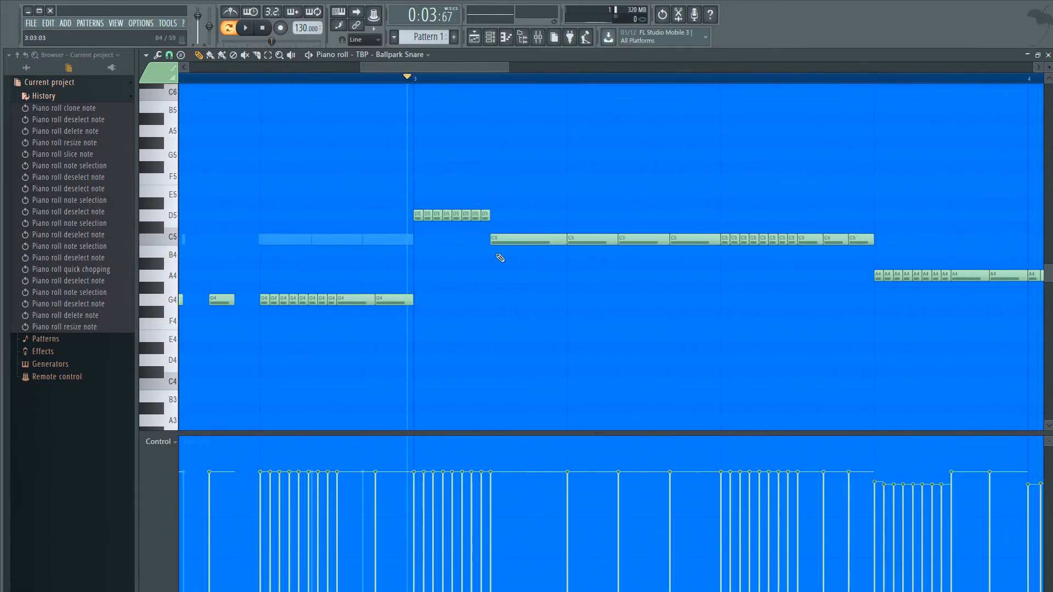
pyautogui.moveTo(411, 66); pyautogui.dragTo(90, 34)
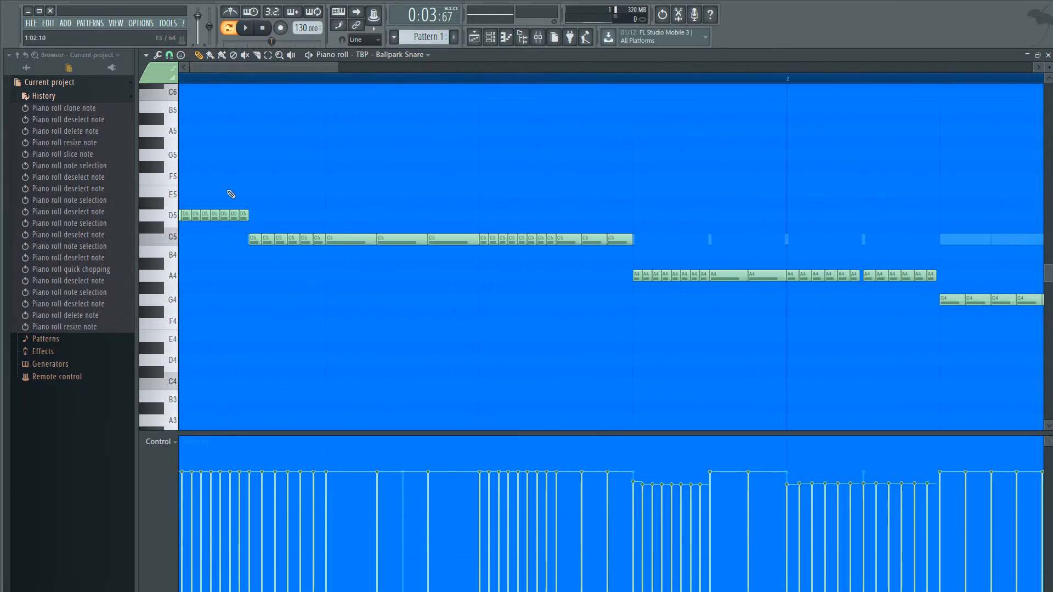
pyautogui.scroll(4, 236, 197)
pyautogui.scroll(-5, 462, 205)
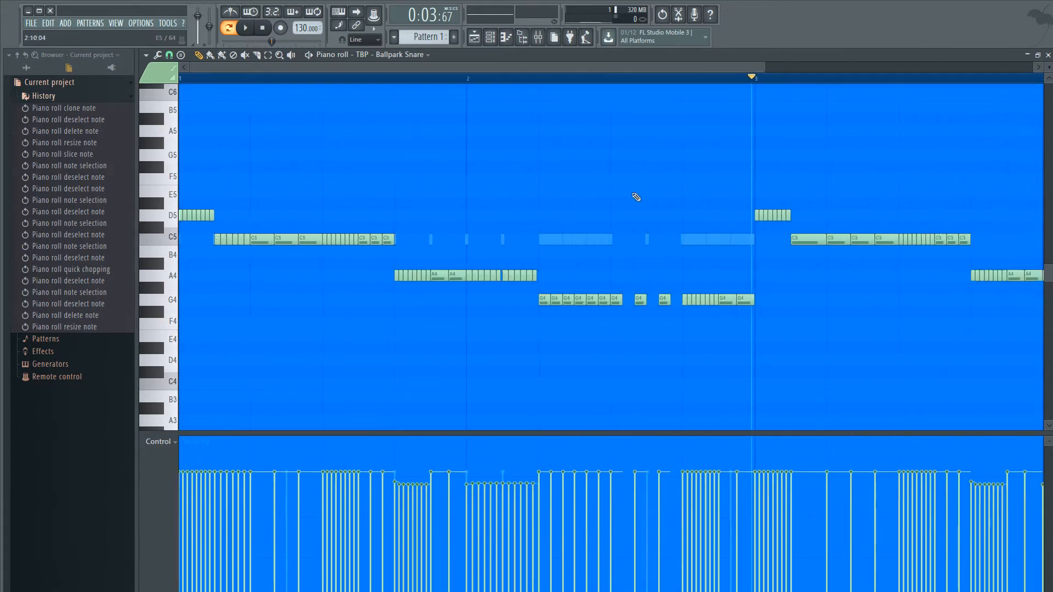
pyautogui.scroll(4, 352, 271)
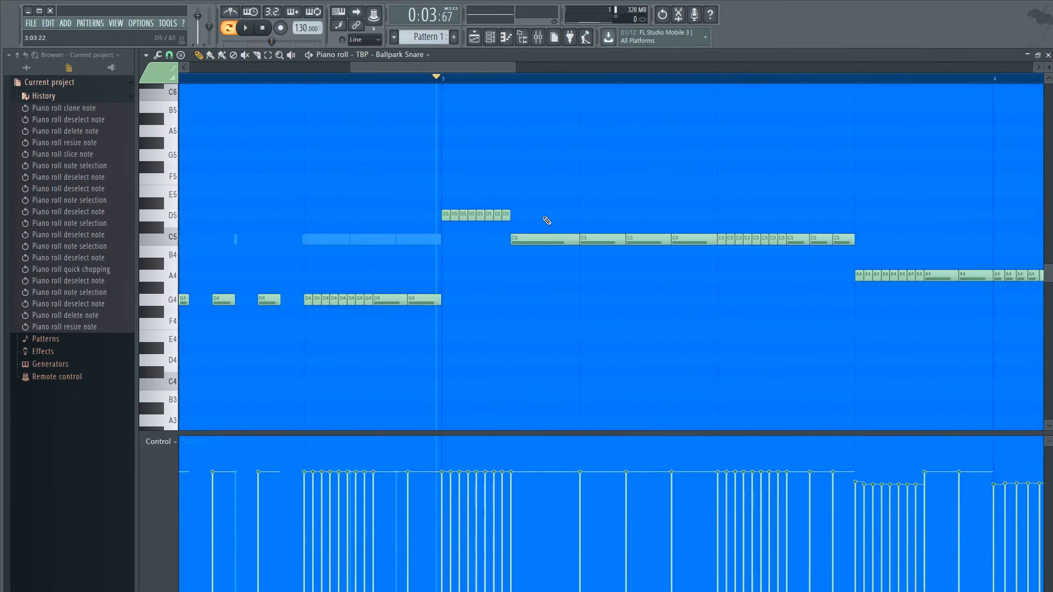
# - Select the chopped D5 notes at bar 3 to examine their spacing against the long C5 note, and deselect them
pyautogui.moveTo(523, 218); pyautogui.dragTo(402, 200)
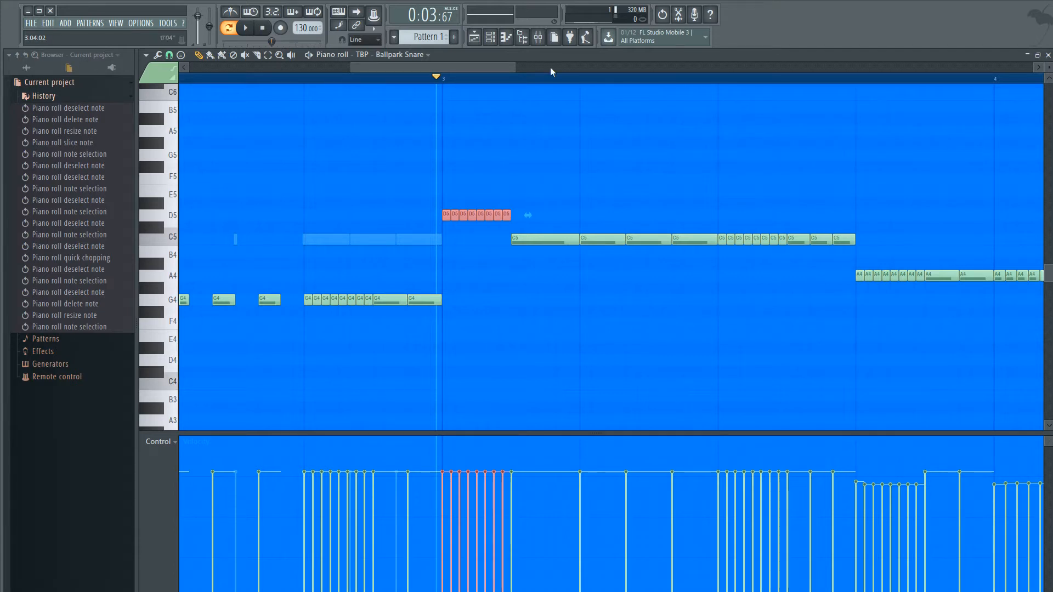
pyautogui.keyDown('ctrl'); pyautogui.scroll(3, 526, 218); pyautogui.keyUp('ctrl')
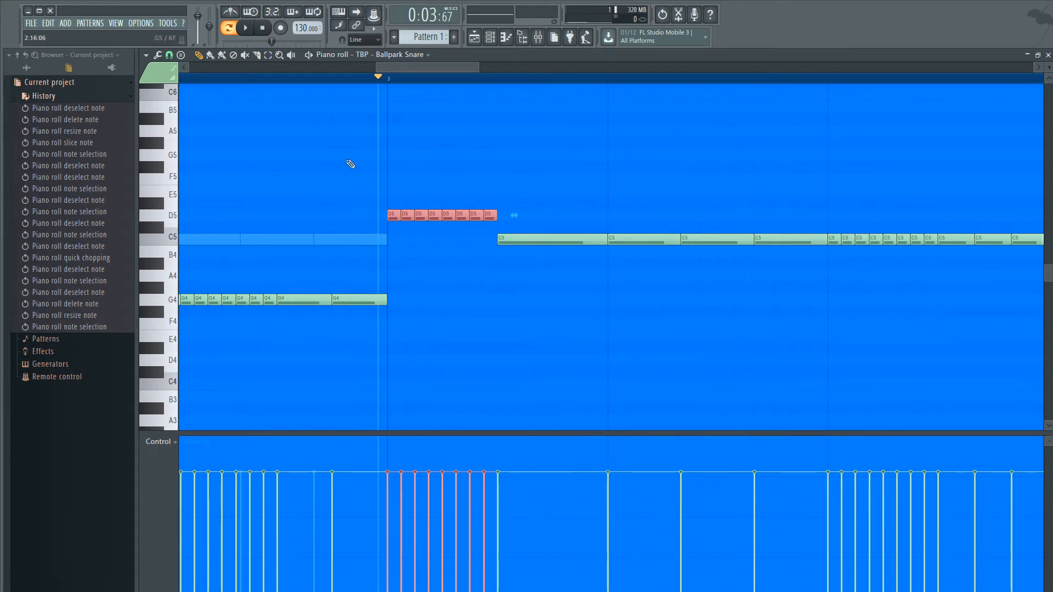
pyautogui.click(550, 273)
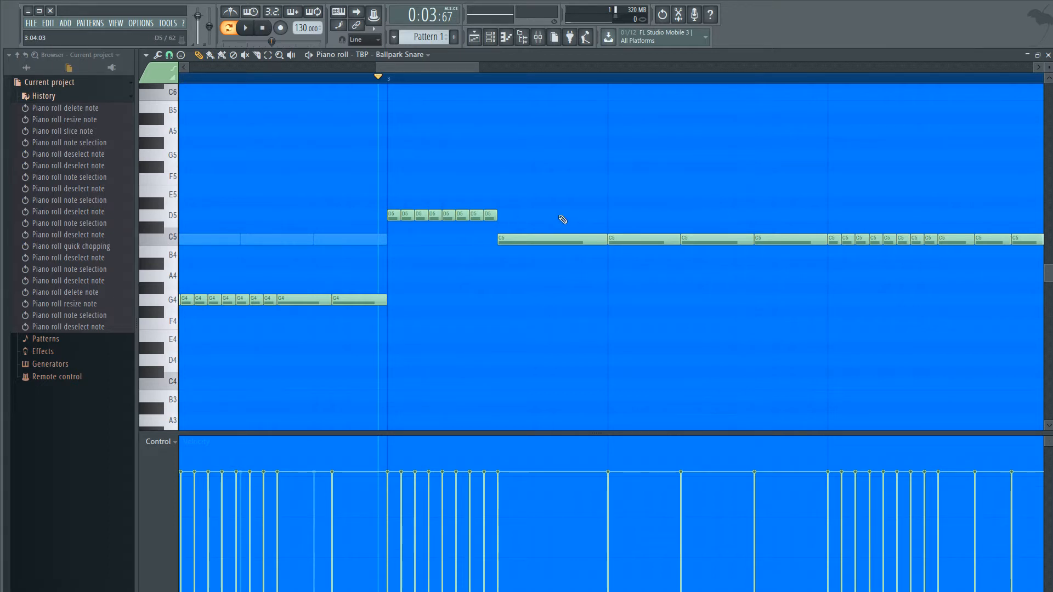
pyautogui.keyDown('ctrl'); pyautogui.moveTo(387, 210); pyautogui.dragTo(505, 218); pyautogui.keyUp('ctrl')
pyautogui.click(442, 233)
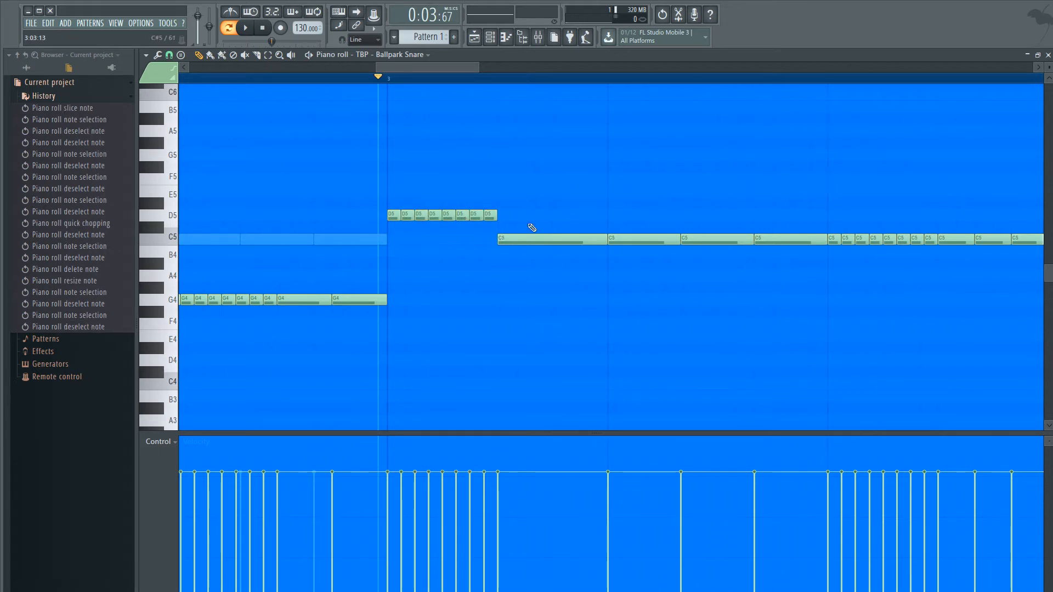
pyautogui.scroll(-2, 542, 232)
pyautogui.scroll(3, 500, 235)
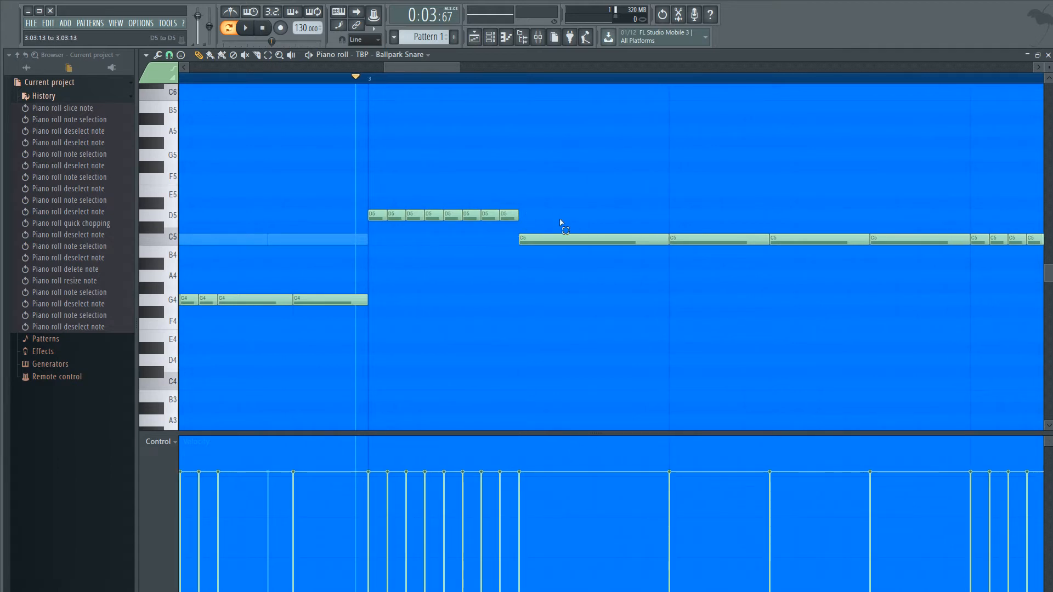
# - Select the first long C5 note in bar 3, quick-chop it into six notes and audition the roll
pyautogui.moveTo(558, 198); pyautogui.dragTo(560, 254)
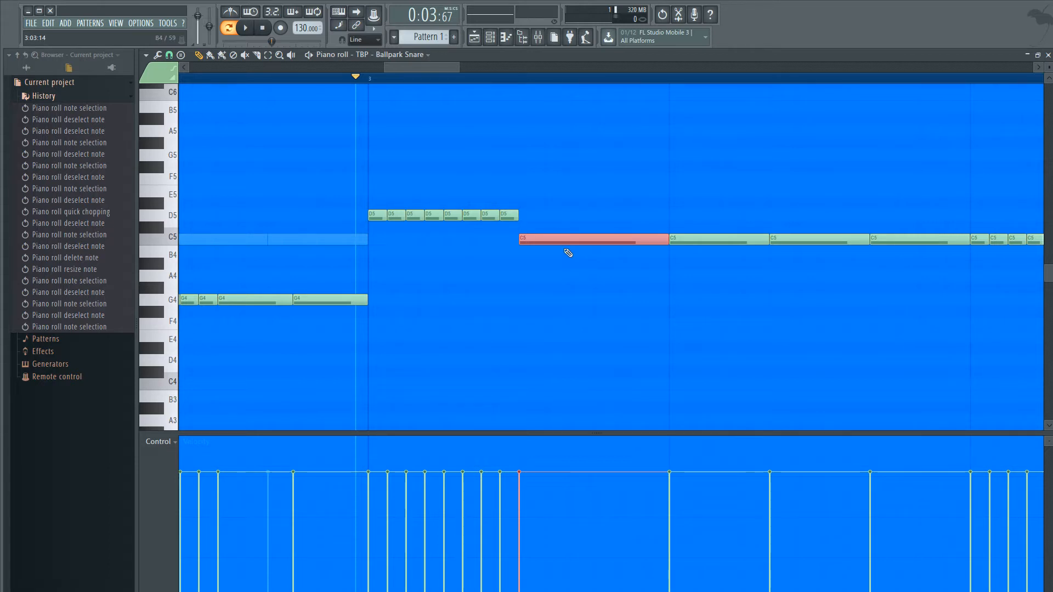
pyautogui.hotkey('ctrl', 'u')
pyautogui.keyDown('ctrl'); pyautogui.click(588, 306); pyautogui.keyUp('ctrl')
pyautogui.press('space')
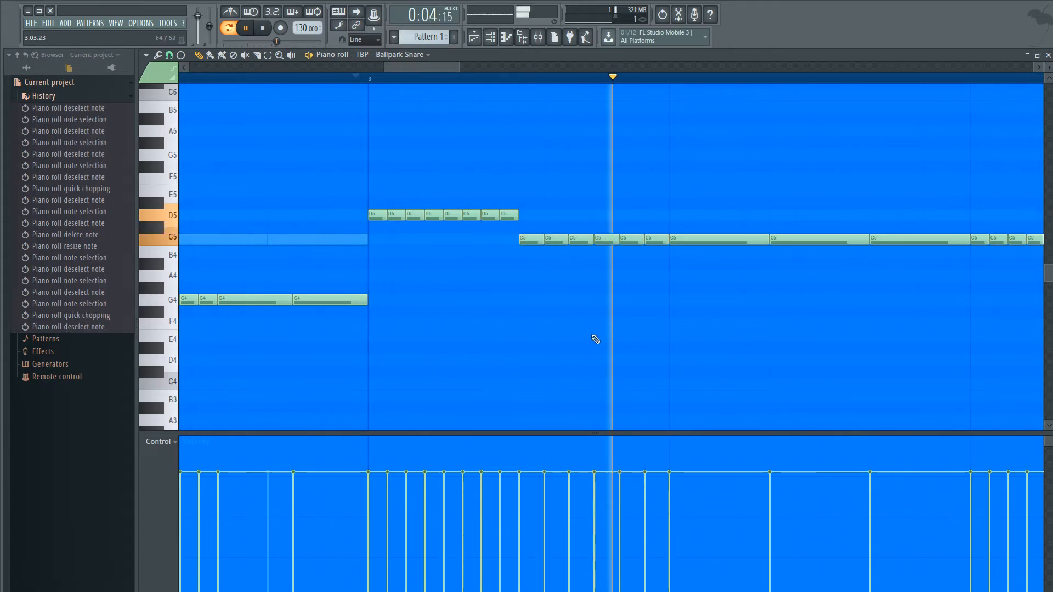
pyautogui.press('space')
pyautogui.press('space')
pyautogui.press('space')
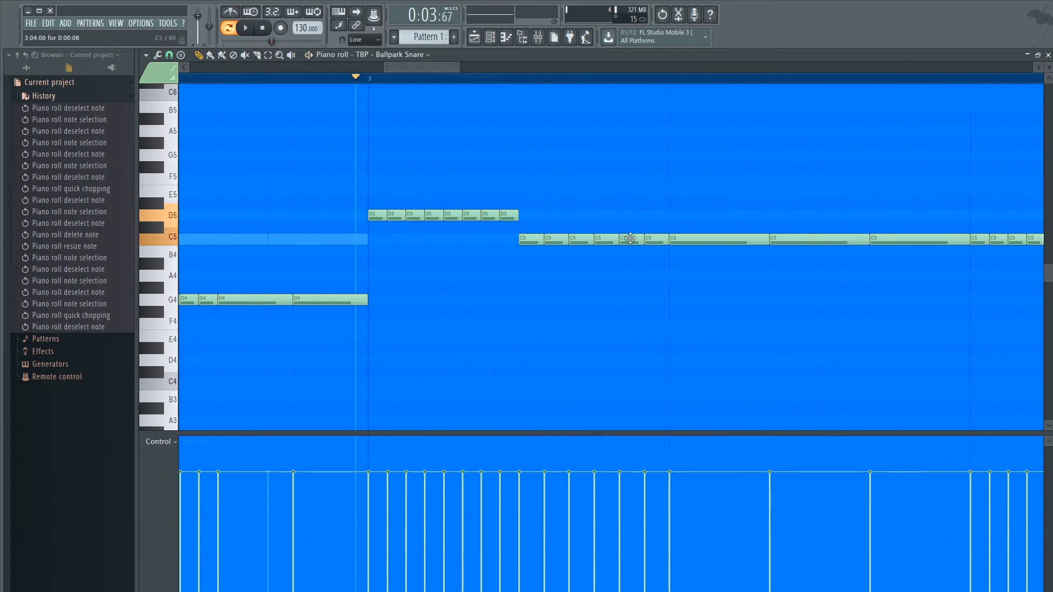
# - Merge the six short C5 notes in bar 3 back into one long note and quick-chop it into six equal notes
pyautogui.moveTo(660, 246); pyautogui.dragTo(556, 242)
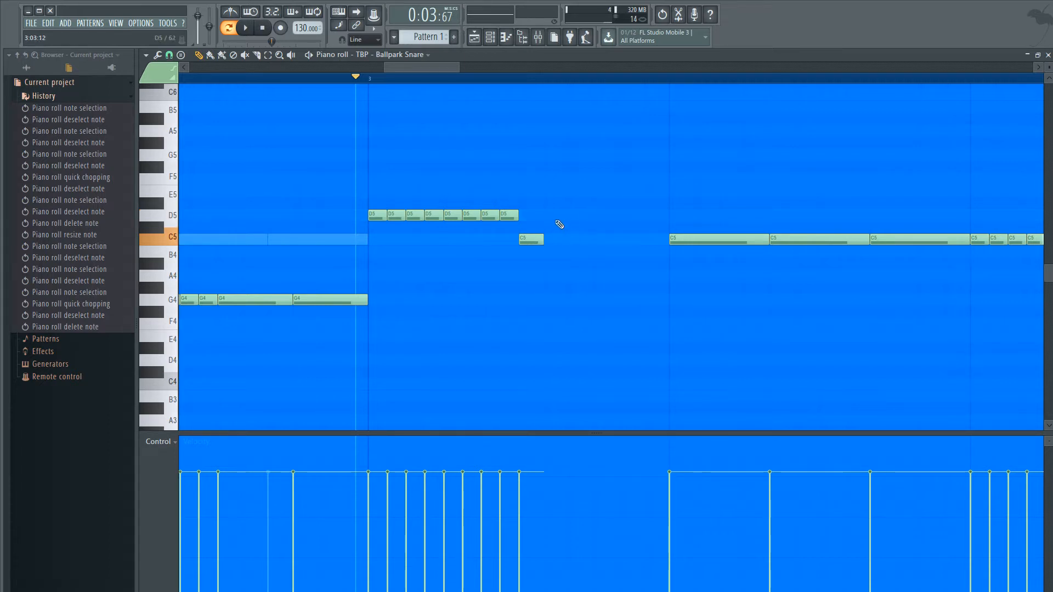
pyautogui.moveTo(543, 242); pyautogui.dragTo(666, 242)
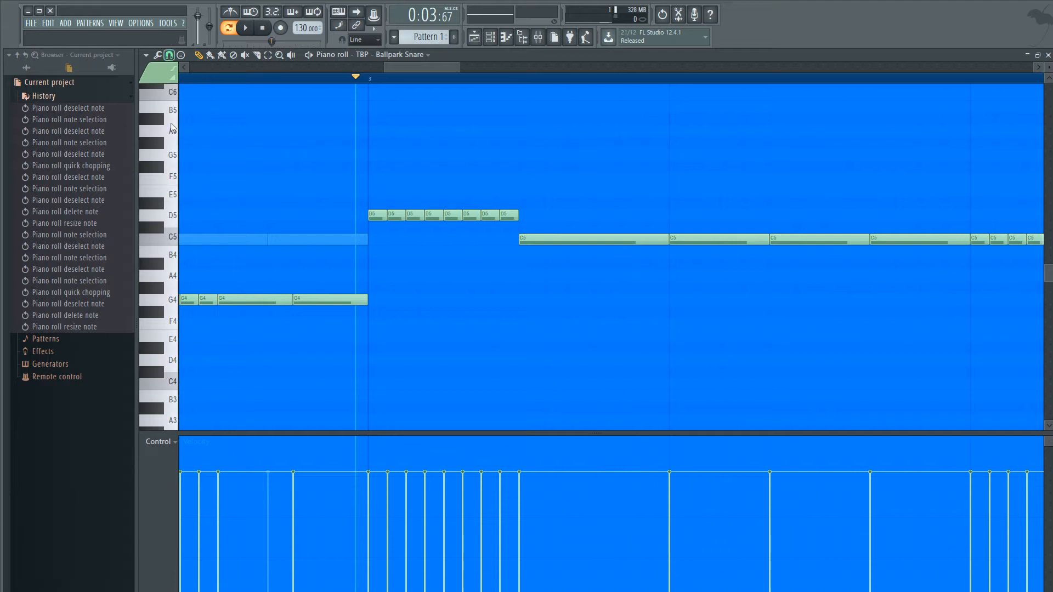
pyautogui.moveTo(567, 161); pyautogui.dragTo(575, 254)
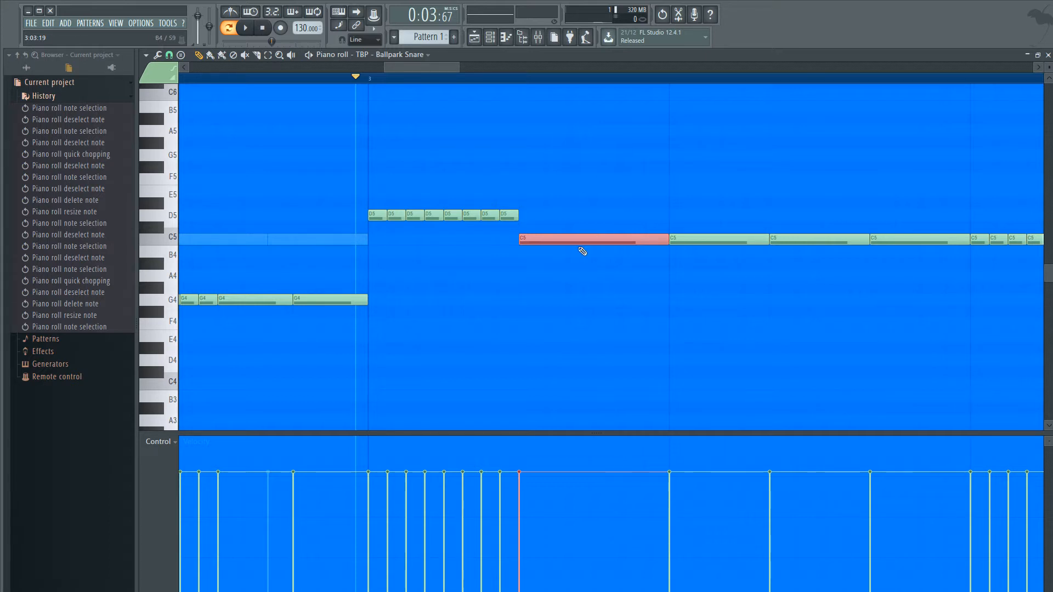
pyautogui.moveTo(597, 217); pyautogui.dragTo(593, 260)
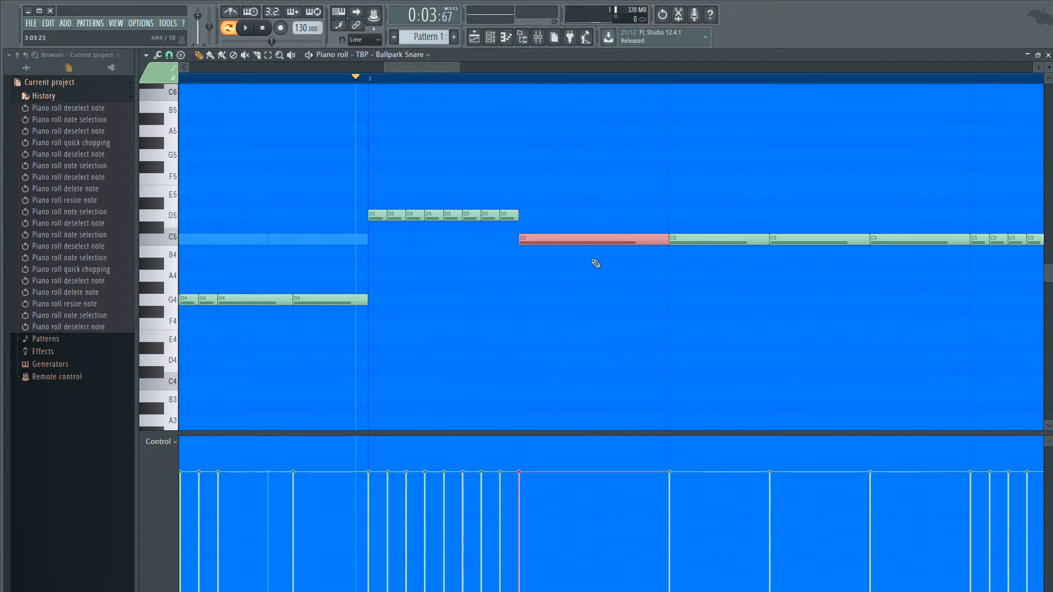
pyautogui.hotkey('ctrl', 'u')
pyautogui.keyDown('ctrl'); pyautogui.click(608, 284); pyautogui.keyUp('ctrl')
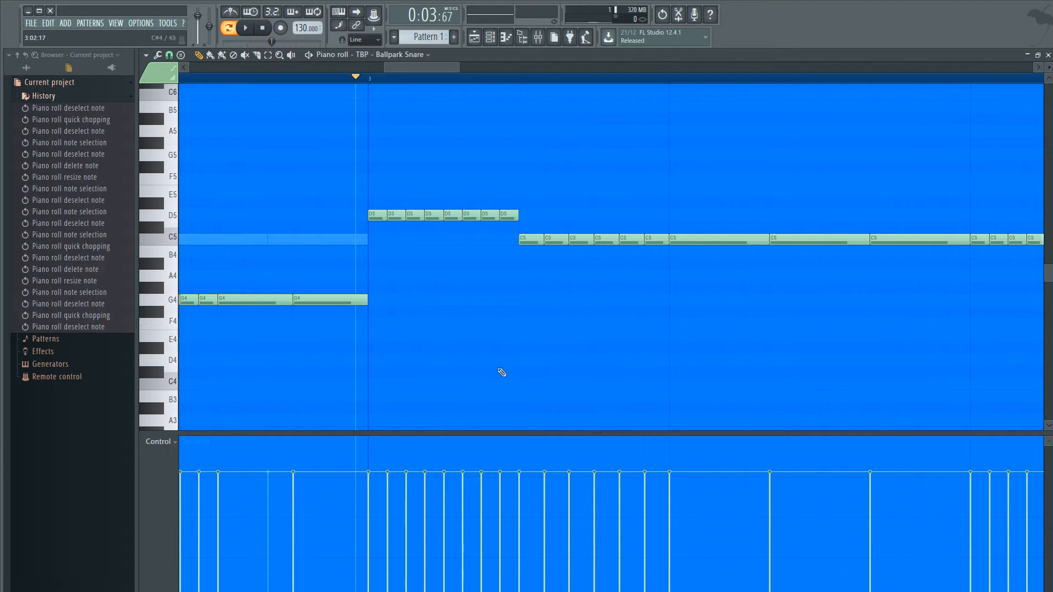
# - Audition the D5 and C5 rolls from just before bar 3 and examine the C5 notes that follow
pyautogui.scroll(-3, 503, 371)
pyautogui.press('space')
pyautogui.press('space')
pyautogui.press('space')
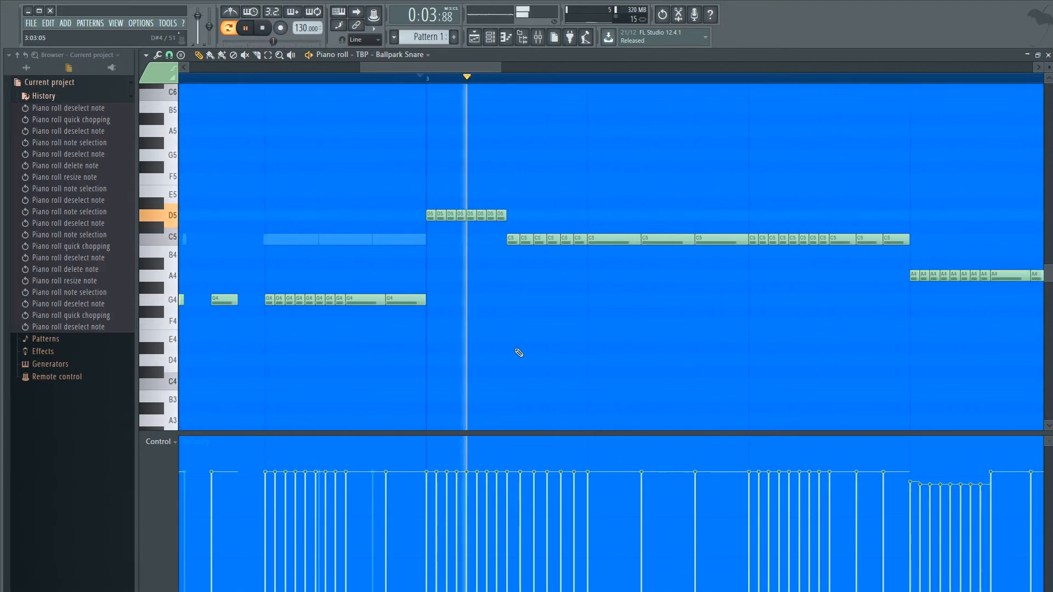
pyautogui.press('space')
pyautogui.scroll(-2, 669, 264)
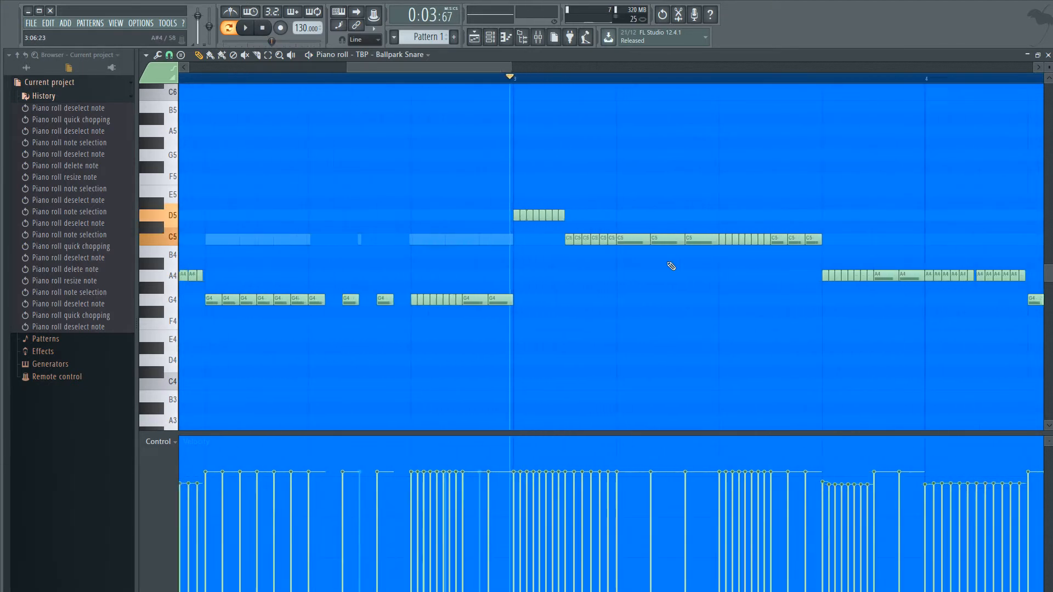
pyautogui.scroll(3, 671, 266)
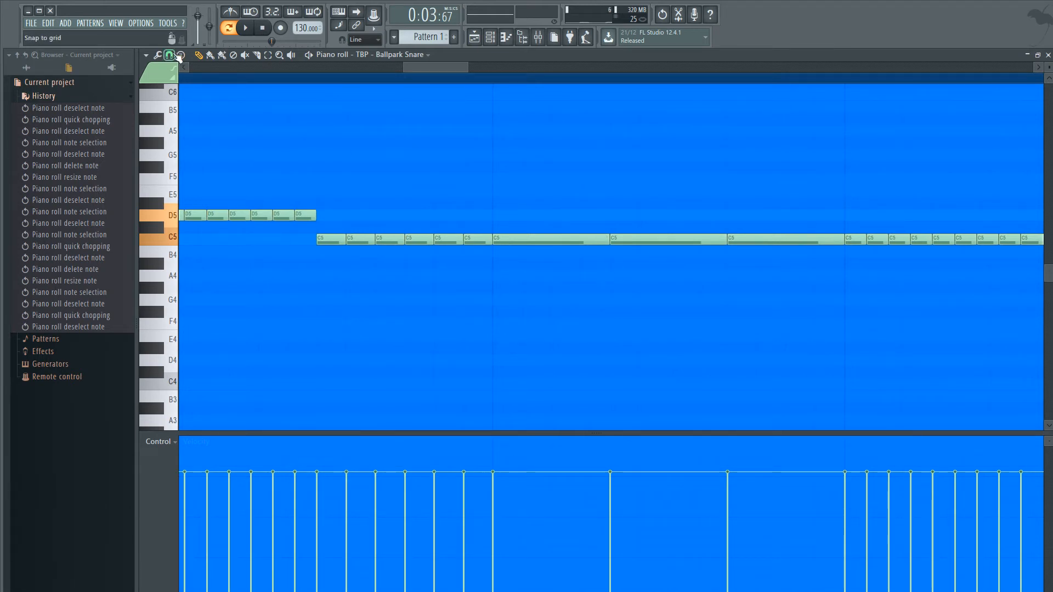
# - Delete the last two of the three long C5 notes in bar 3 and stretch the first one across the gap
pyautogui.scroll(-1, 668, 237)
pyautogui.scroll(-2, 669, 237)
pyautogui.scroll(3, 718, 251)
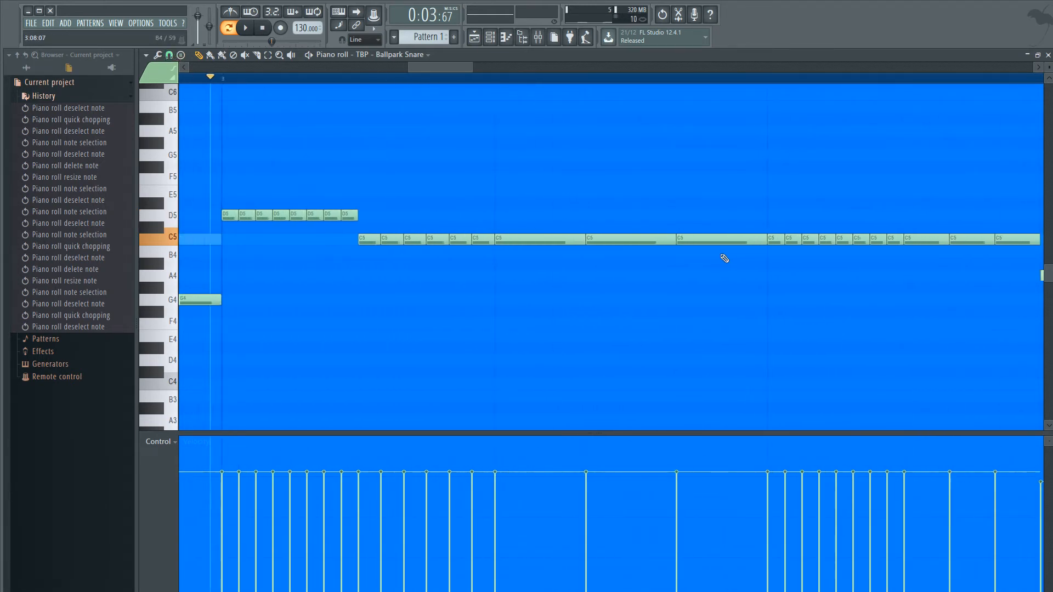
pyautogui.rightClick(713, 239)
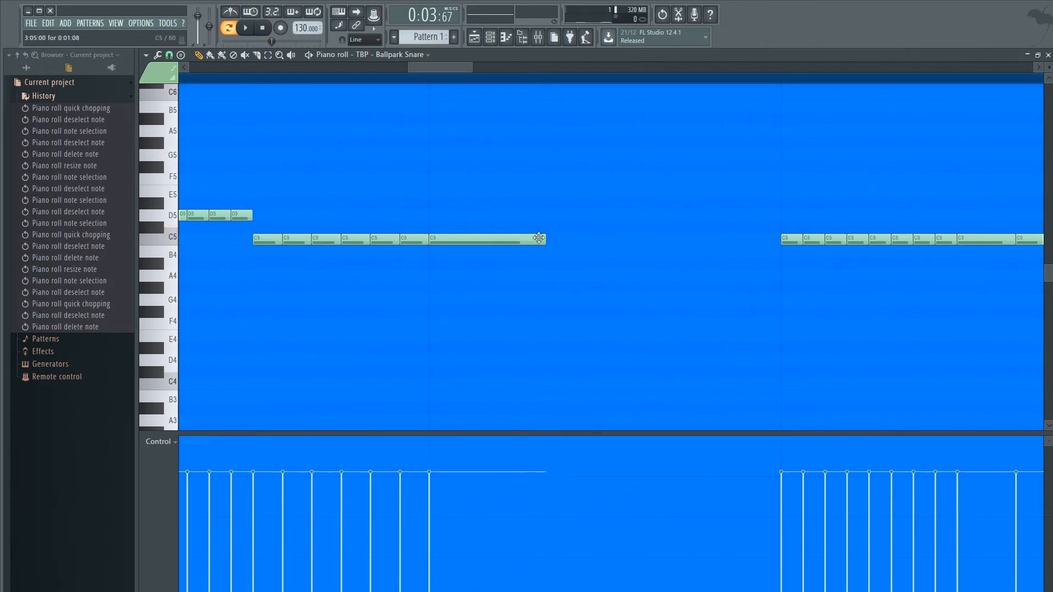
pyautogui.moveTo(545, 239)
pyautogui.mouseDown()
pyautogui.moveTo(755, 273)
pyautogui.moveTo(782, 258)
pyautogui.mouseUp()
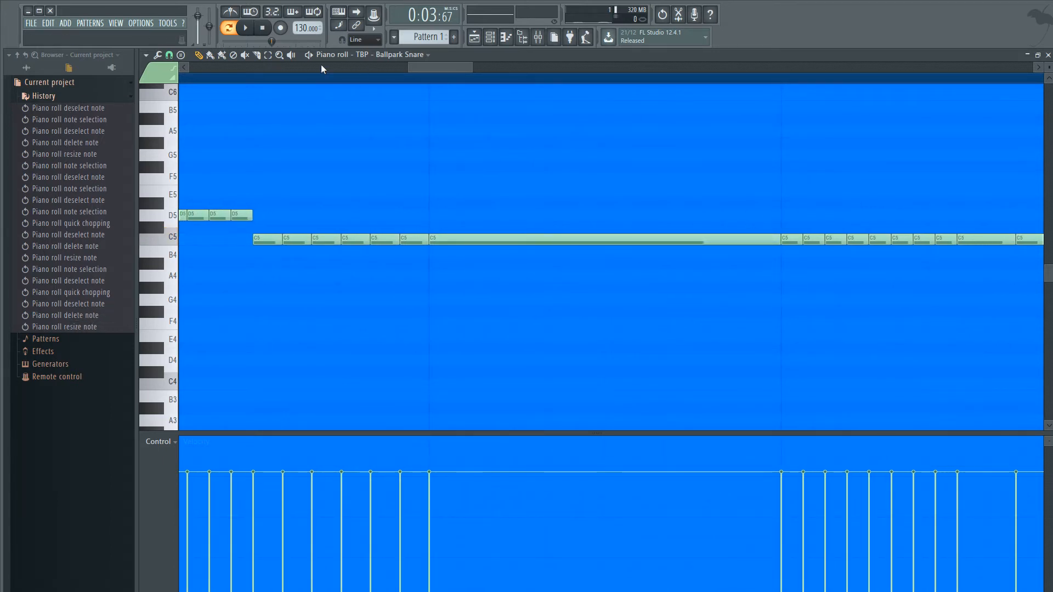
# - Try to slice the stretched C5 note at its end with the Slice tool, and return to the Draw tool
pyautogui.click(261, 61)
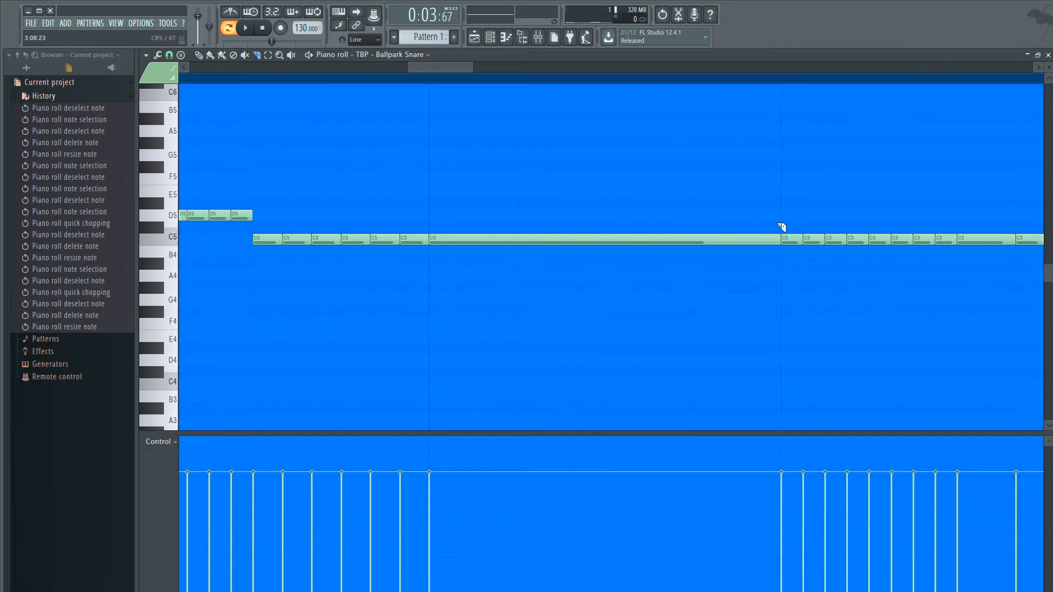
pyautogui.moveTo(781, 226); pyautogui.dragTo(783, 255)
pyautogui.press('p')
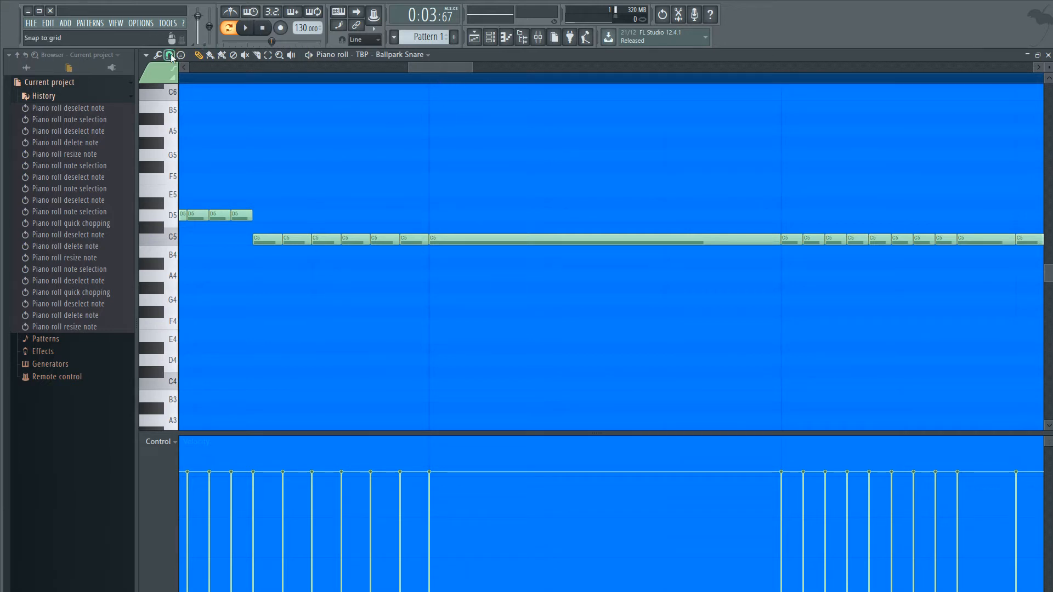
# - Select the stretched C5 note in bar 3, quick-chop it into three equal notes, deselect them and audition the roll
pyautogui.scroll(-2, 444, 194)
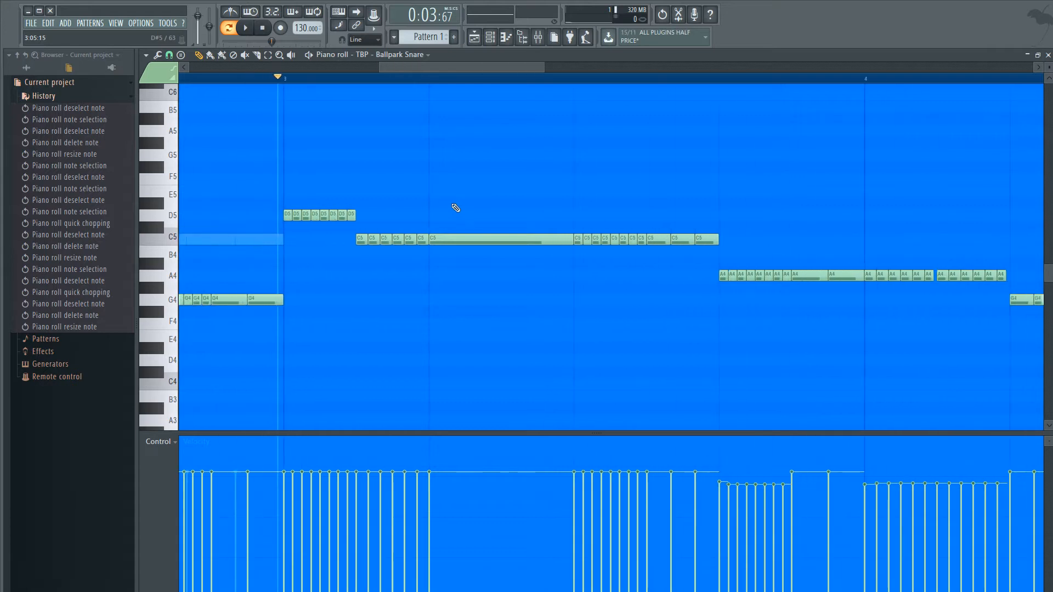
pyautogui.scroll(1, 454, 208)
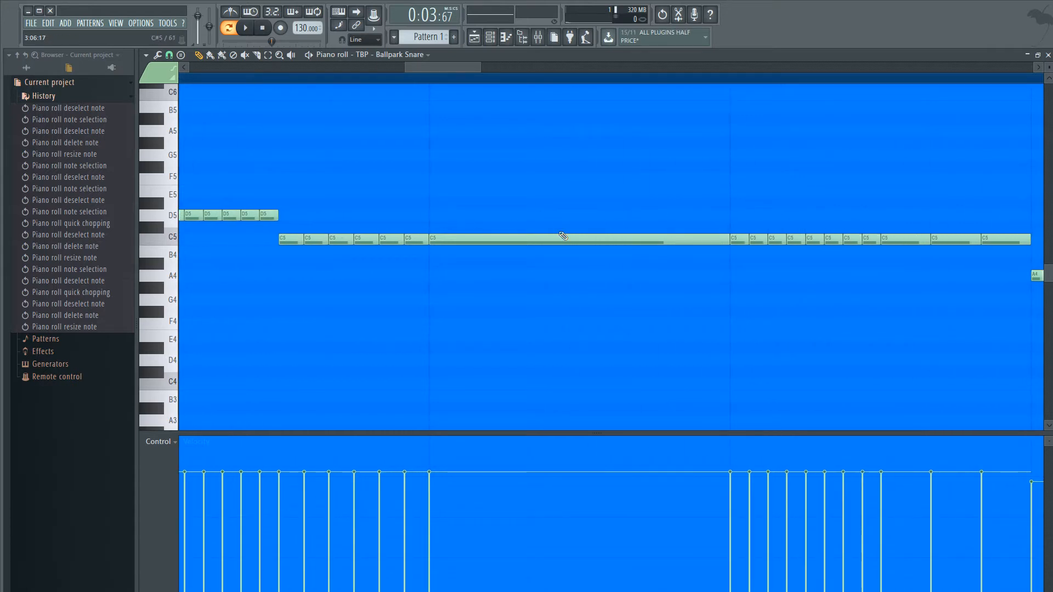
pyautogui.moveTo(566, 211); pyautogui.dragTo(563, 262)
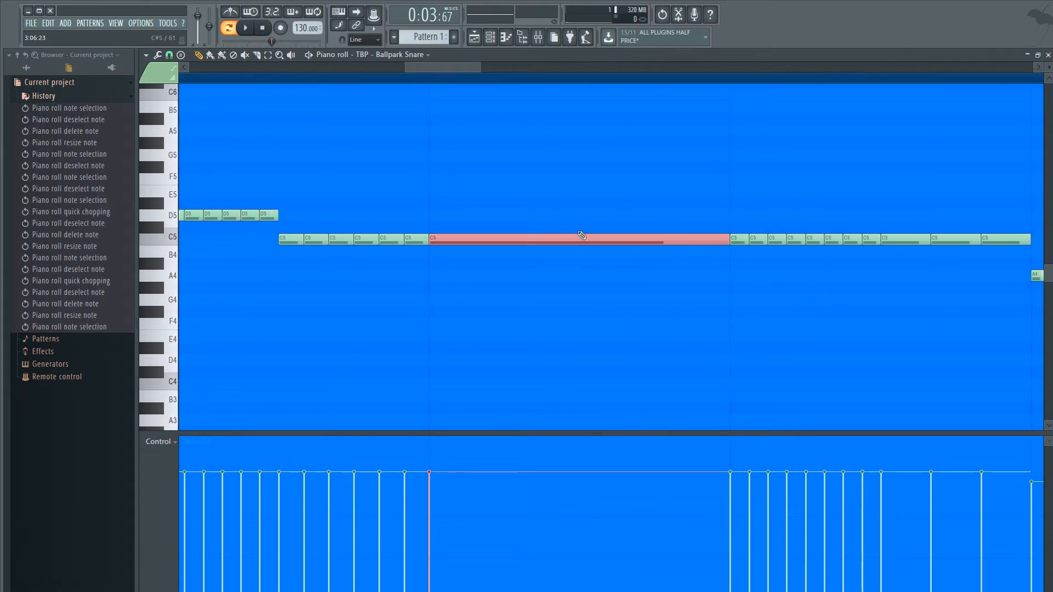
pyautogui.hotkey('ctrl', 'u')
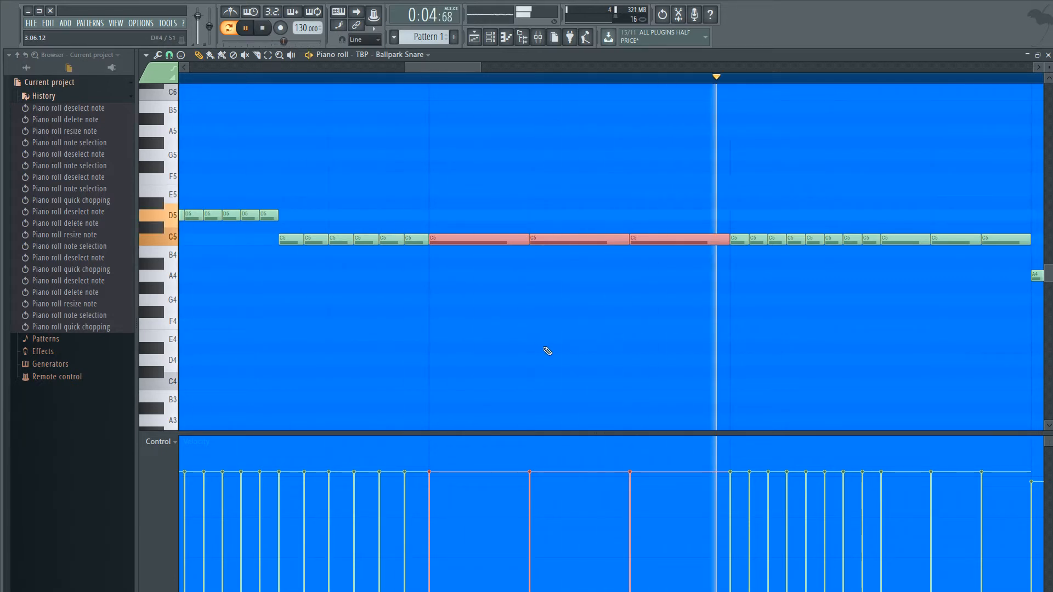
pyautogui.press('space')
pyautogui.keyDown('ctrl'); pyautogui.click(543, 309); pyautogui.keyUp('ctrl')
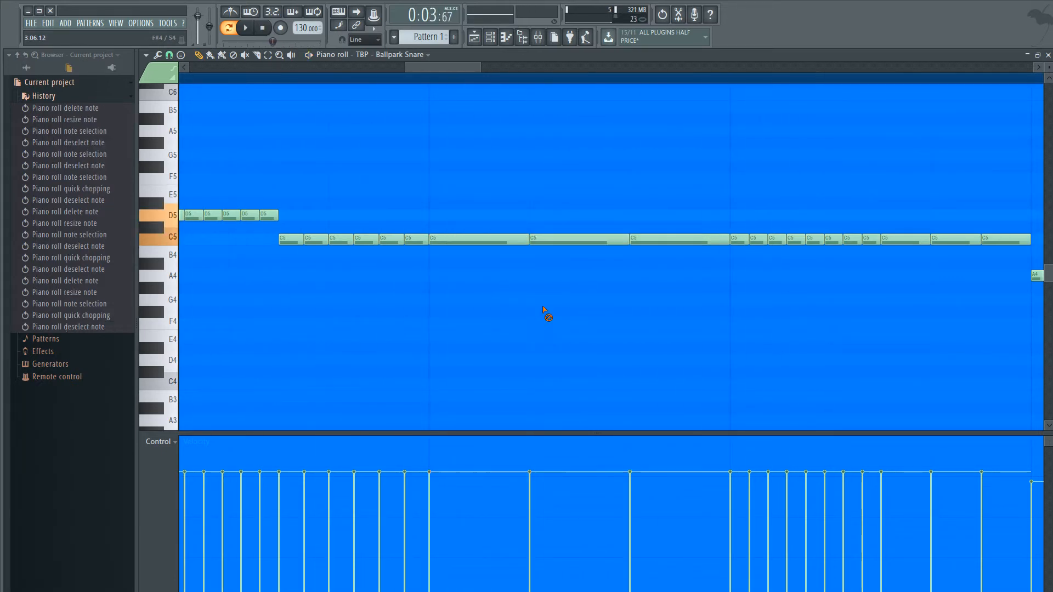
pyautogui.press('space')
pyautogui.press('space')
# - Raise the velocity of the first of the three long C5 notes and audition the accented roll
pyautogui.moveTo(445, 469)
pyautogui.mouseDown()
pyautogui.moveTo(444, 459)
pyautogui.moveTo(414, 461)
pyautogui.moveTo(458, 457)
pyautogui.mouseUp()
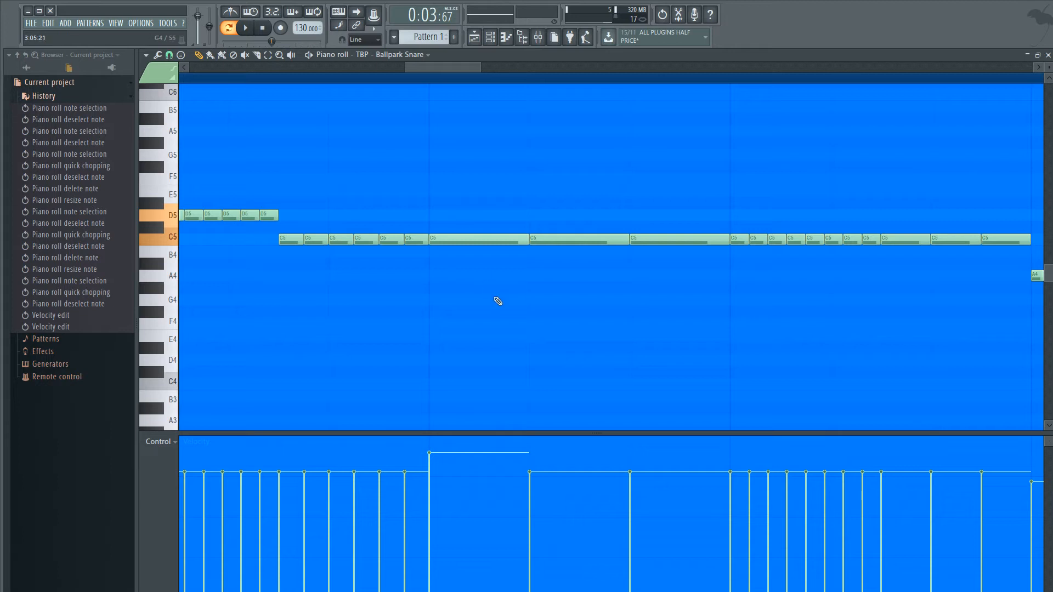
pyautogui.press('space')
pyautogui.press('space')
# - Select the eight short D5 notes at the start of bar 3, try to clone them, and deselect them
pyautogui.scroll(-4, 497, 301)
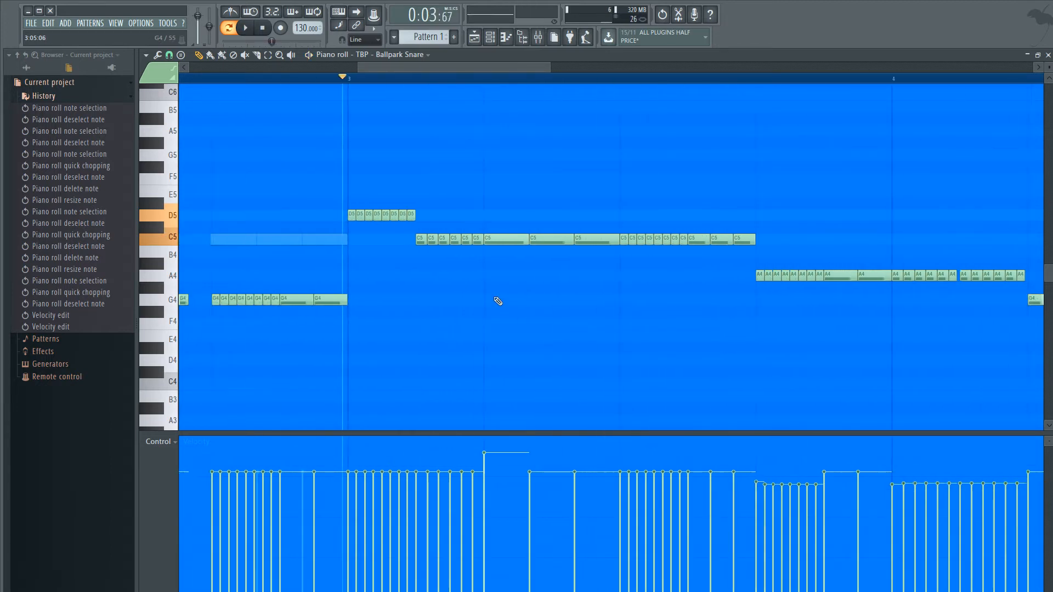
pyautogui.scroll(3, 497, 372)
pyautogui.scroll(-3, 498, 371)
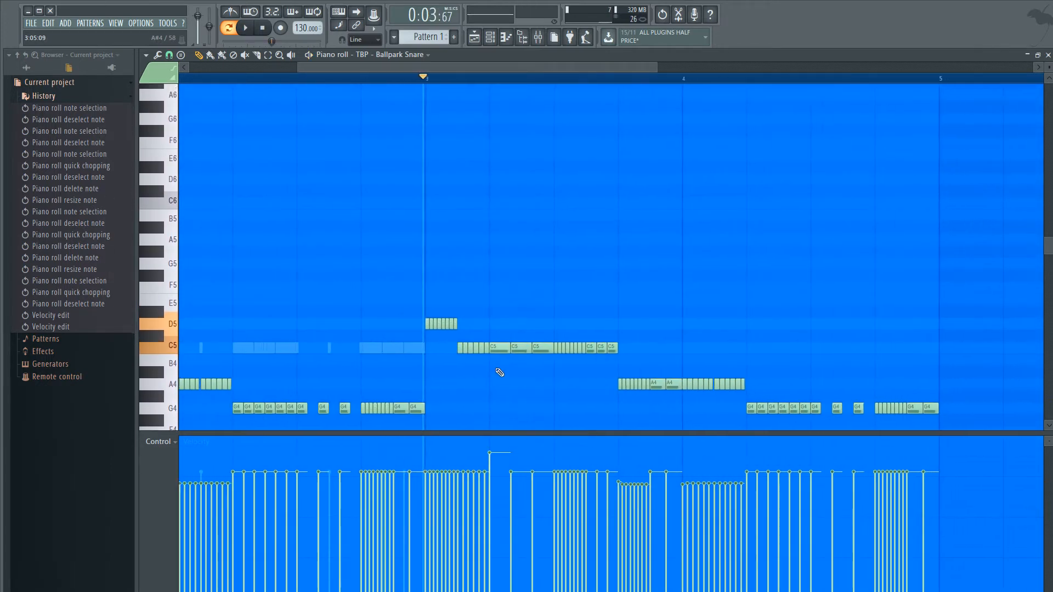
pyautogui.scroll(-2, 500, 371)
pyautogui.scroll(1, 502, 371)
pyautogui.scroll(2, 504, 370)
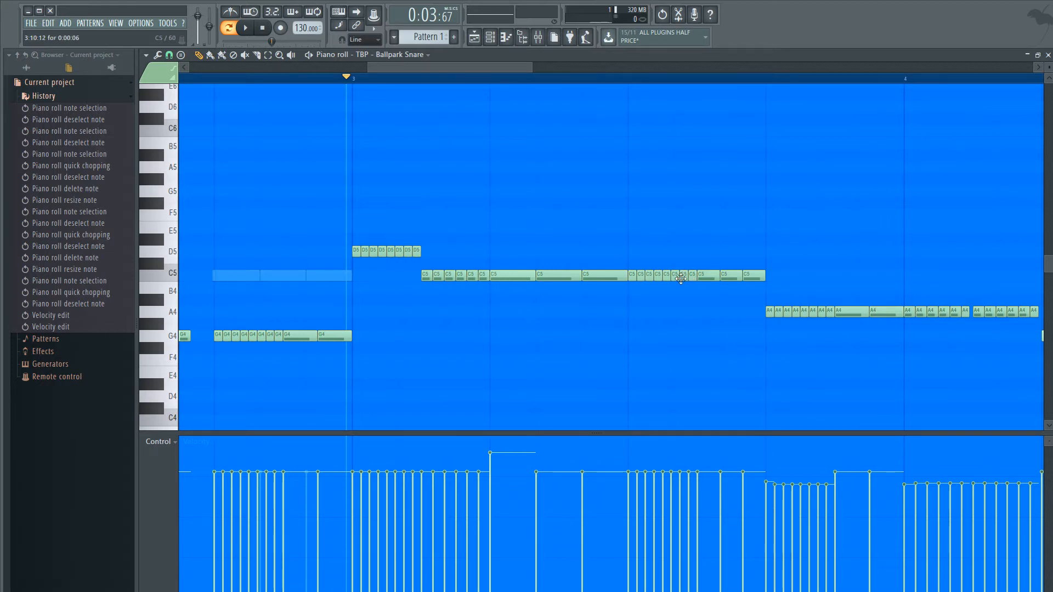
pyautogui.moveTo(350, 245); pyautogui.dragTo(429, 258)
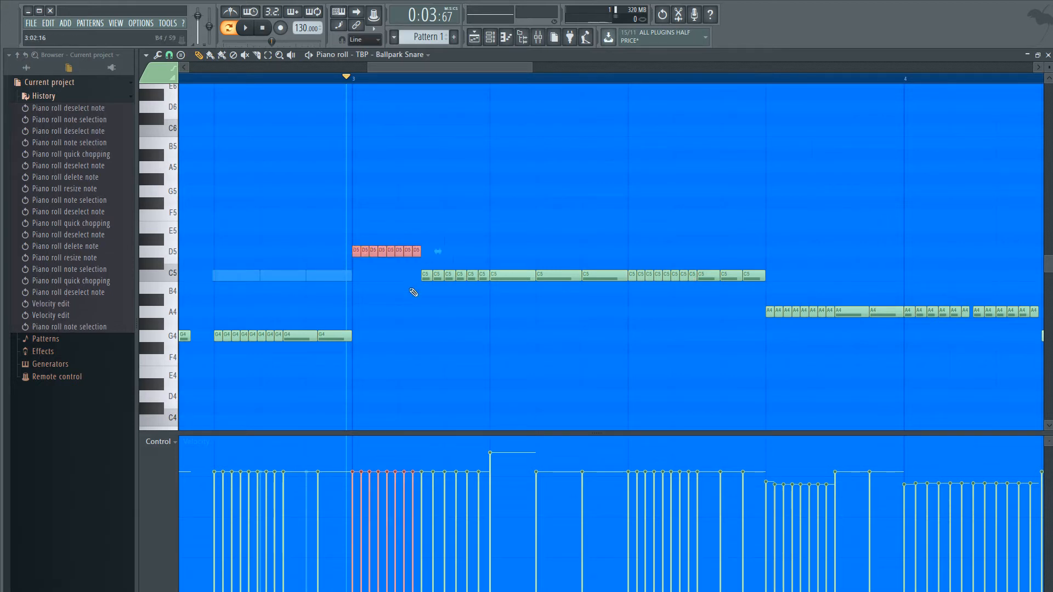
pyautogui.moveTo(359, 252)
pyautogui.mouseDown()
pyautogui.moveTo(637, 270)
pyautogui.moveTo(635, 257)
pyautogui.moveTo(356, 260)
pyautogui.mouseUp()
pyautogui.click(377, 278)
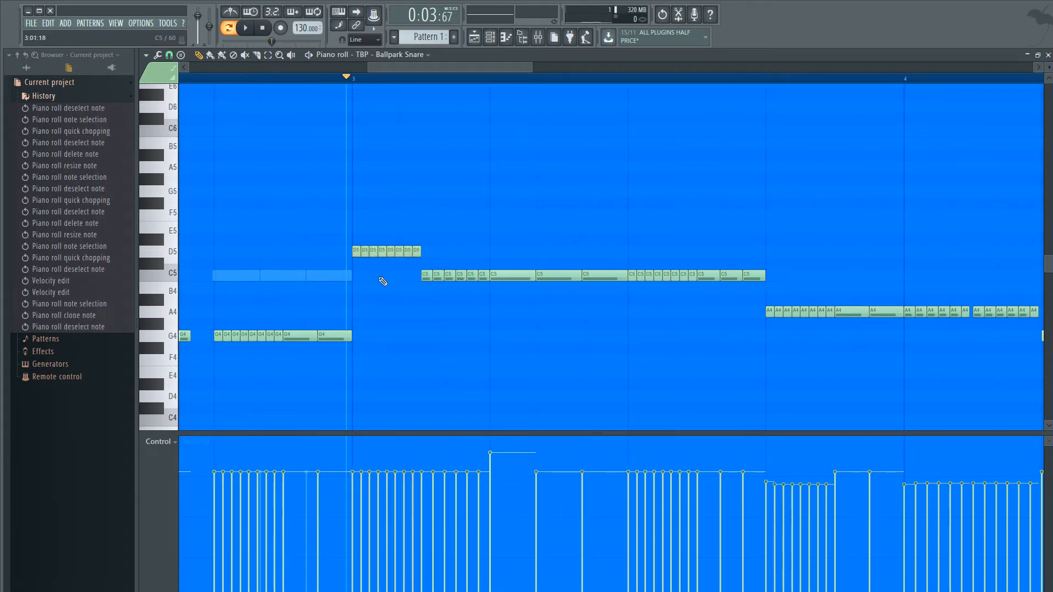
# - Delete the last seven of the eight short C5 notes in bar 3, stretch the first over the gap and slice it at the next note
pyautogui.rightClick(693, 279)
pyautogui.rightClick(684, 279)
pyautogui.rightClick(675, 279)
pyautogui.rightClick(666, 279)
pyautogui.rightClick(658, 279)
pyautogui.rightClick(650, 279)
pyautogui.rightClick(641, 279)
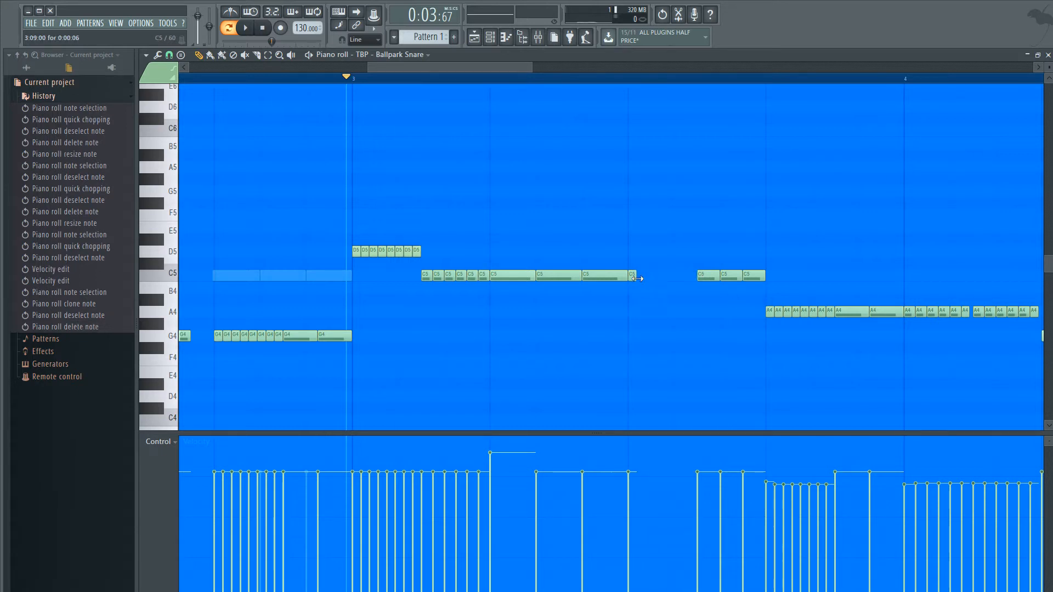
pyautogui.moveTo(637, 279); pyautogui.dragTo(698, 279)
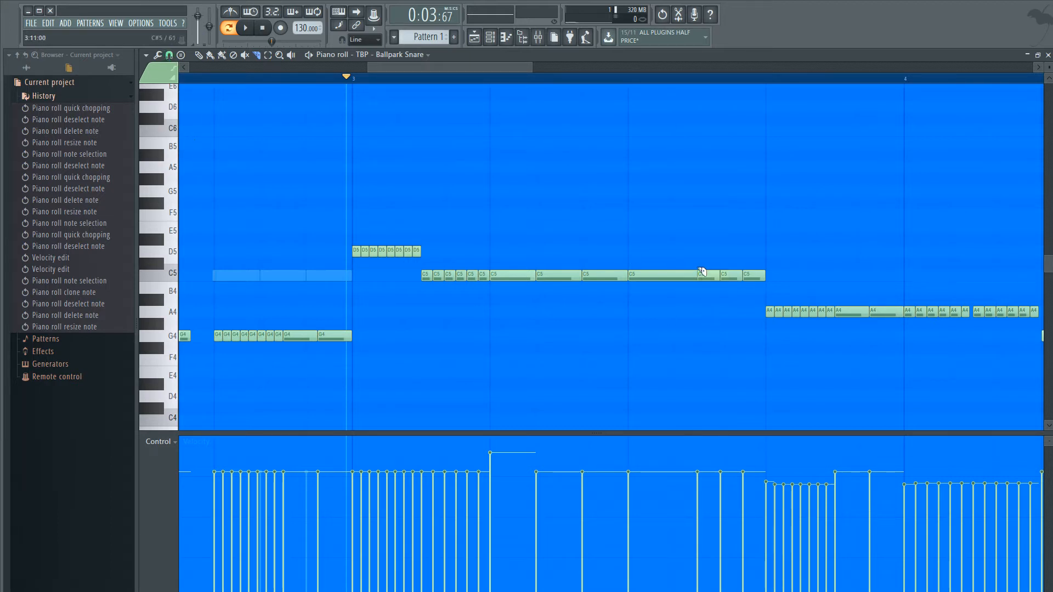
pyautogui.moveTo(702, 272); pyautogui.dragTo(701, 301)
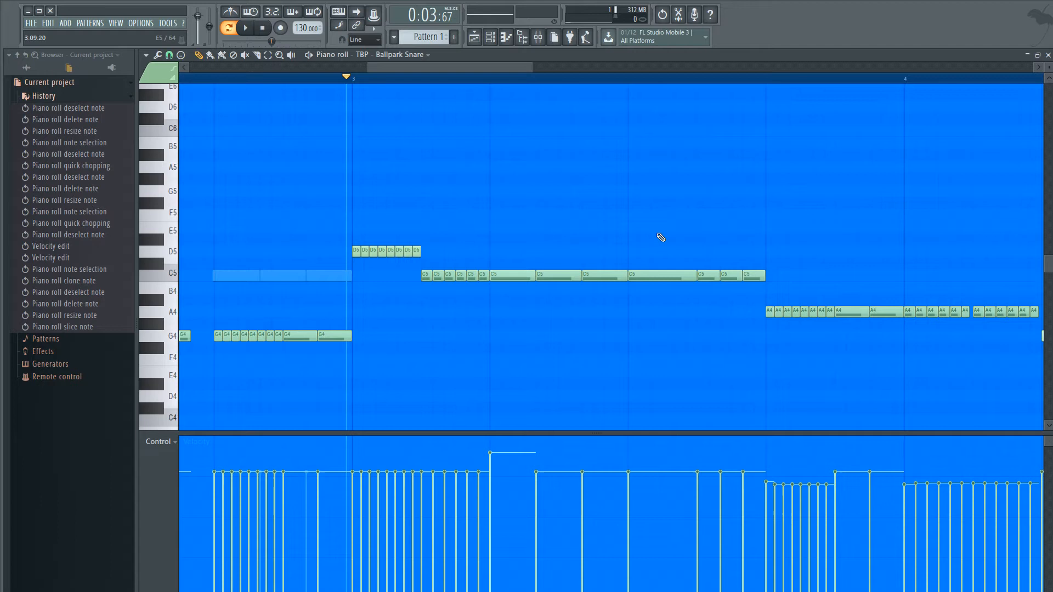
# - Select the stretched C5 note after the three long ones, quick-chop it into six equal notes and audition the pattern
pyautogui.click(658, 275)
pyautogui.click(661, 274)
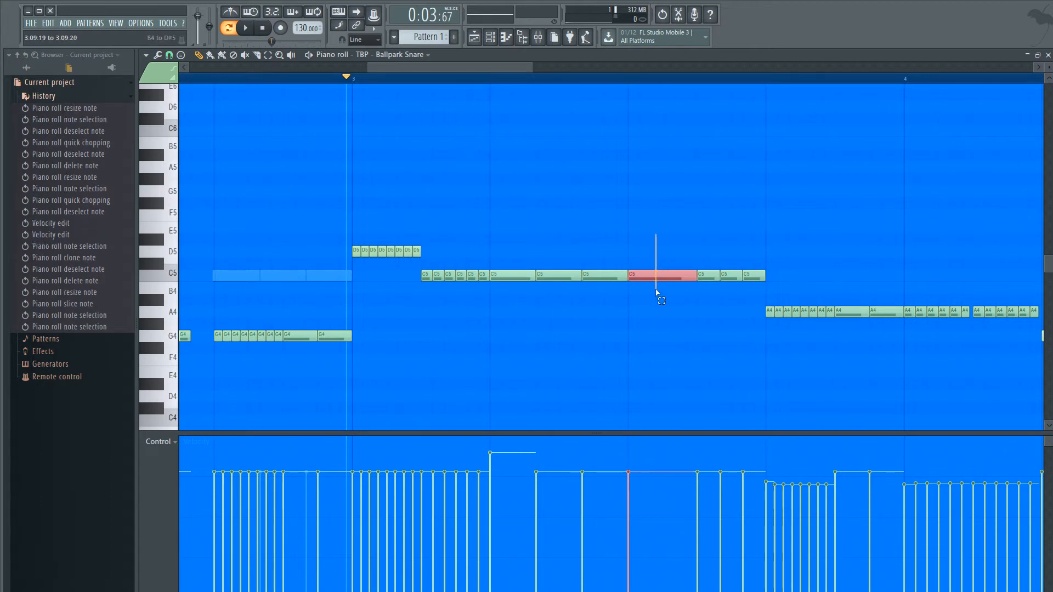
pyautogui.press('y')
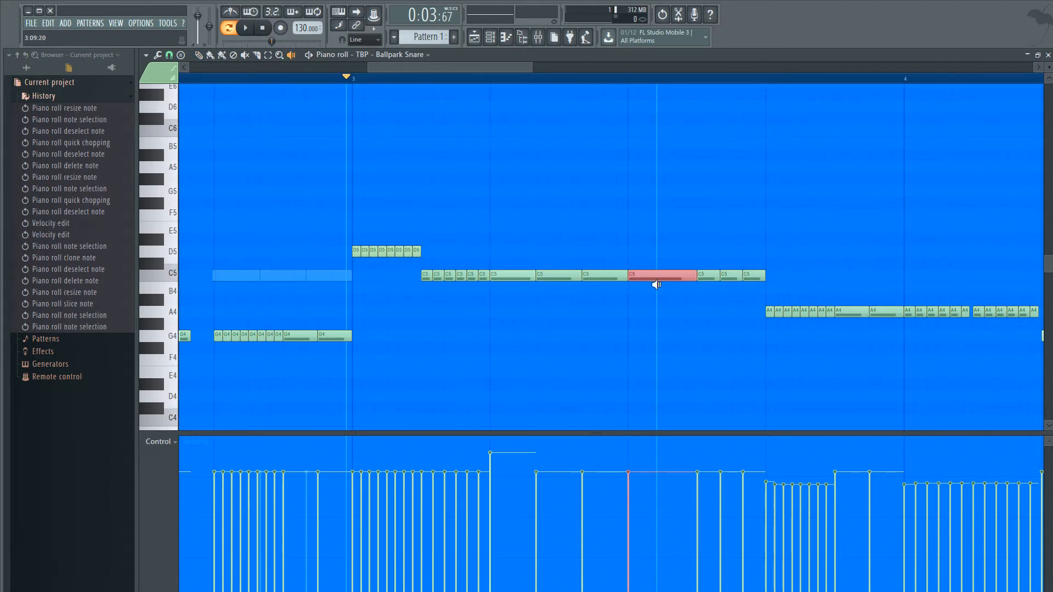
pyautogui.hotkey('ctrl', 'u')
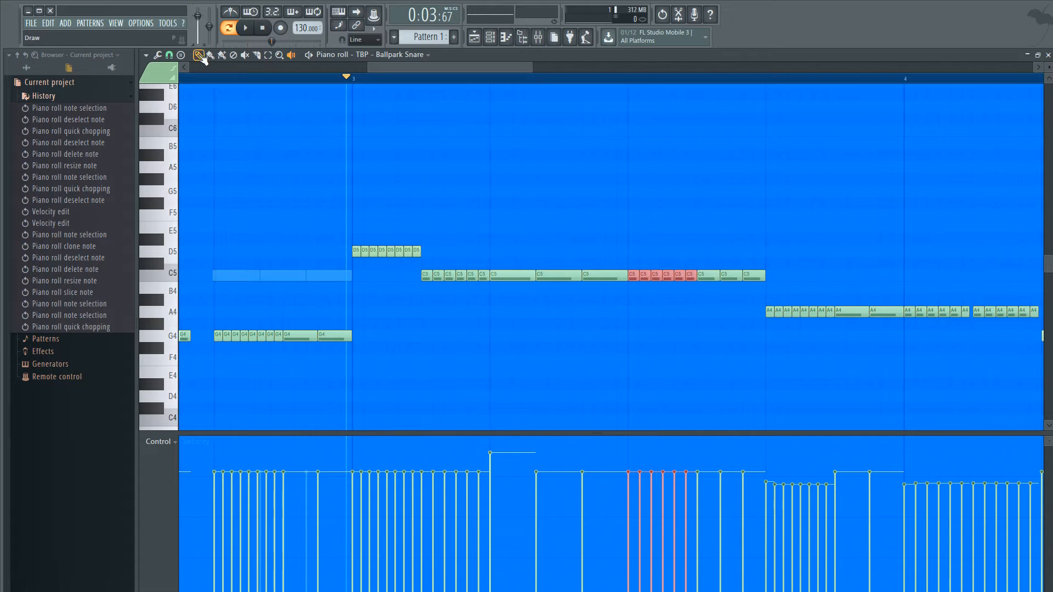
pyautogui.click(594, 160)
pyautogui.press('space')
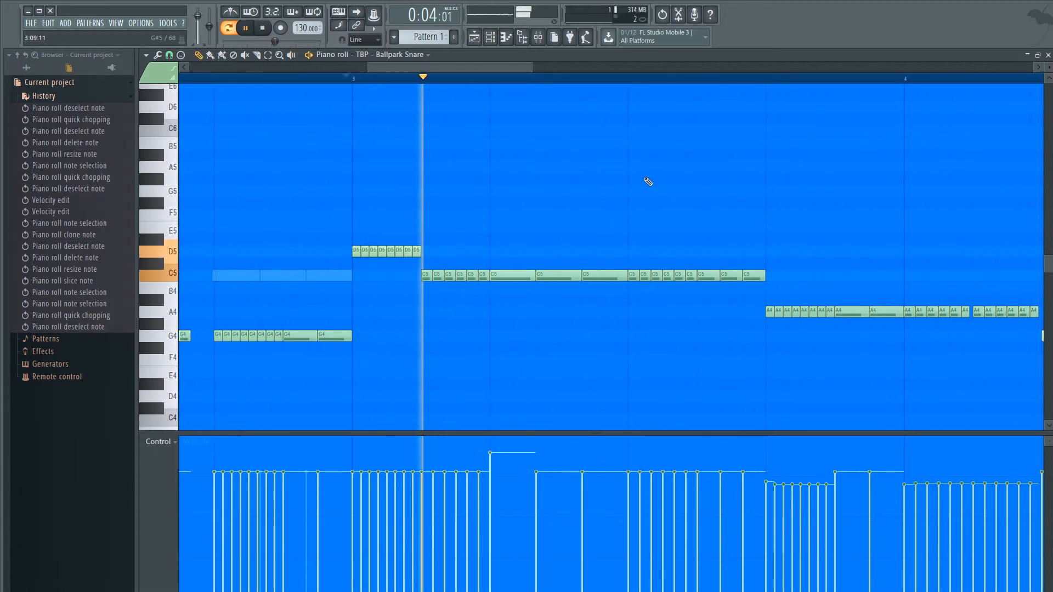
pyautogui.press('space')
# - Delete the last two C5 notes before the A4 roll and stretch the preceding C5 note up to the A4 notes
pyautogui.scroll(-3, 728, 216)
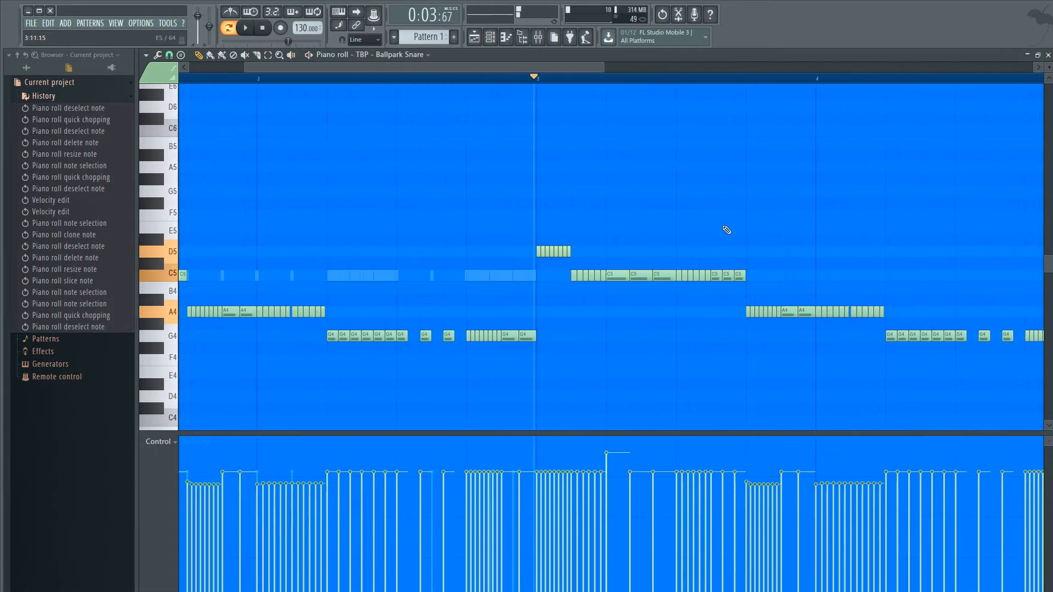
pyautogui.scroll(4, 732, 263)
pyautogui.rightClick(754, 277)
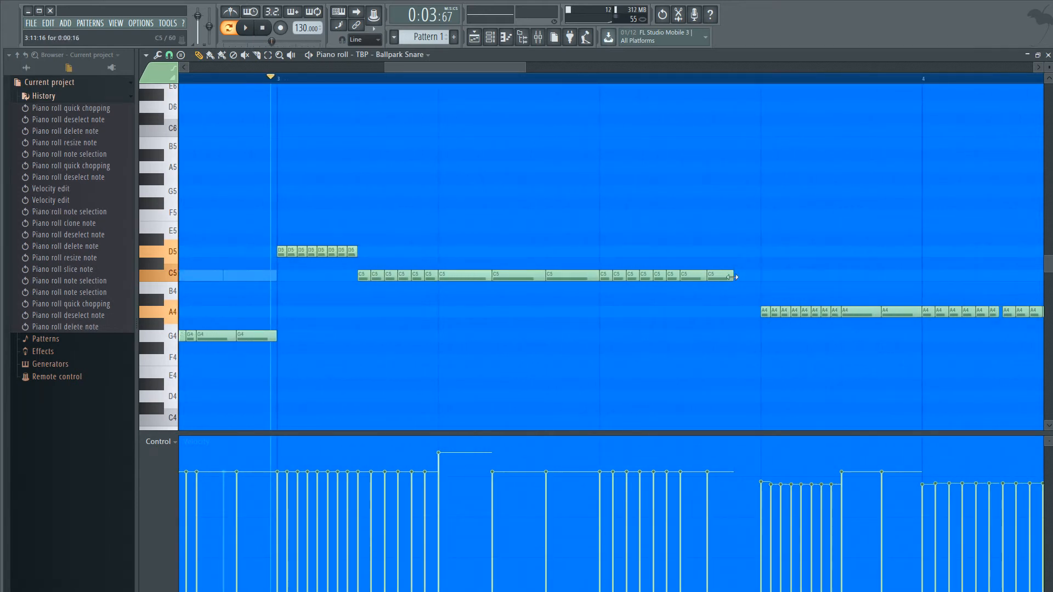
pyautogui.rightClick(733, 277)
pyautogui.moveTo(707, 277); pyautogui.dragTo(757, 281)
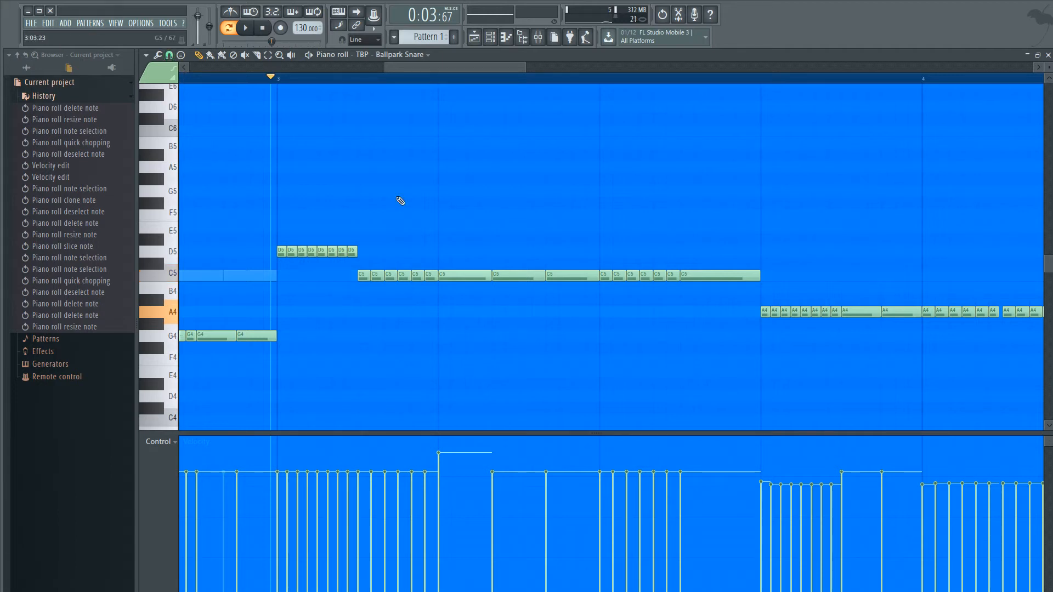
# - Quick-chop the last C5 note before the A4 roll into four equal notes, deselect them and audition the pattern
pyautogui.click(708, 276)
pyautogui.hotkey('ctrl', 'u')
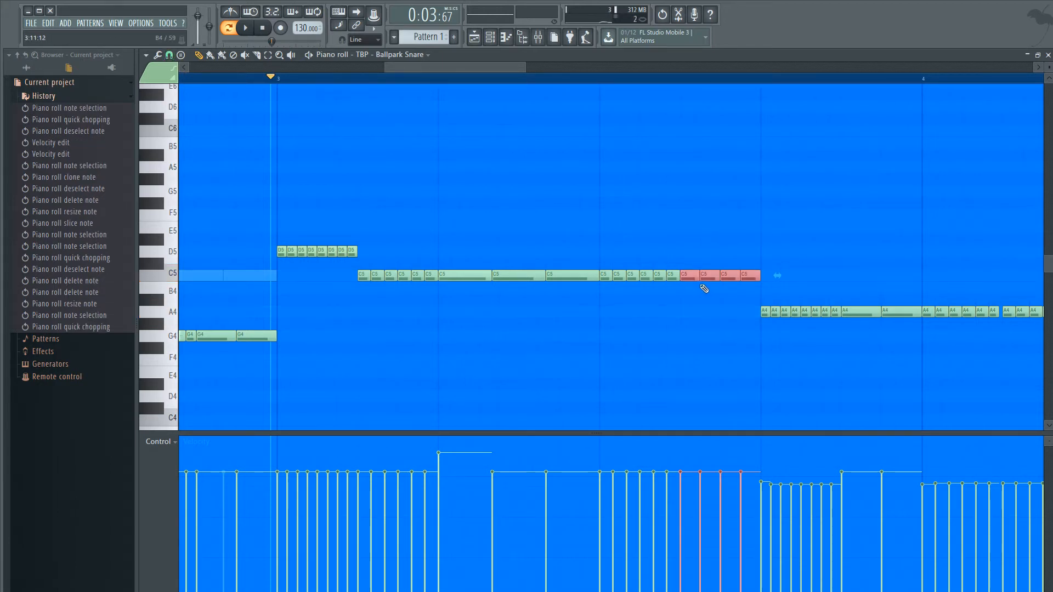
pyautogui.press('space')
pyautogui.hotkey('ctrl', 'd')
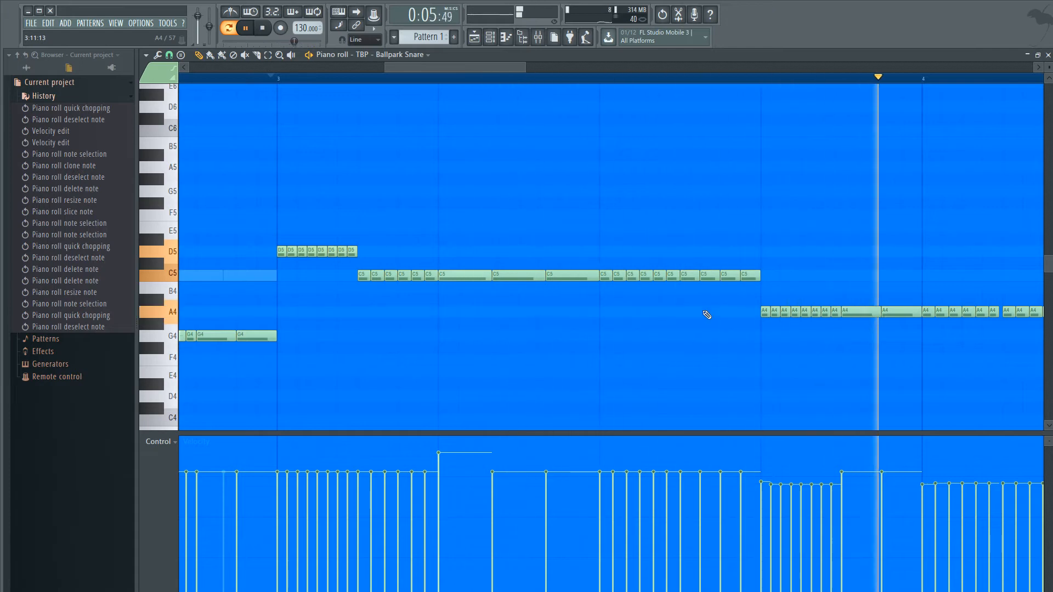
pyautogui.keyDown('ctrl'); pyautogui.scroll(-5, 706, 314); pyautogui.keyUp('ctrl')
pyautogui.keyDown('ctrl'); pyautogui.scroll(3, 678, 306); pyautogui.keyUp('ctrl')
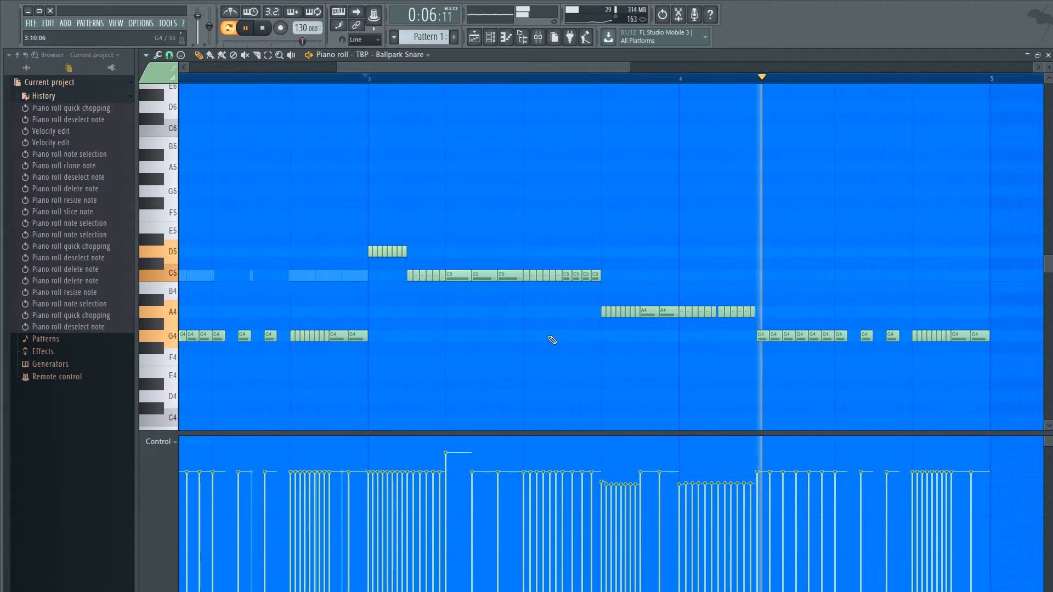
pyautogui.press('space')
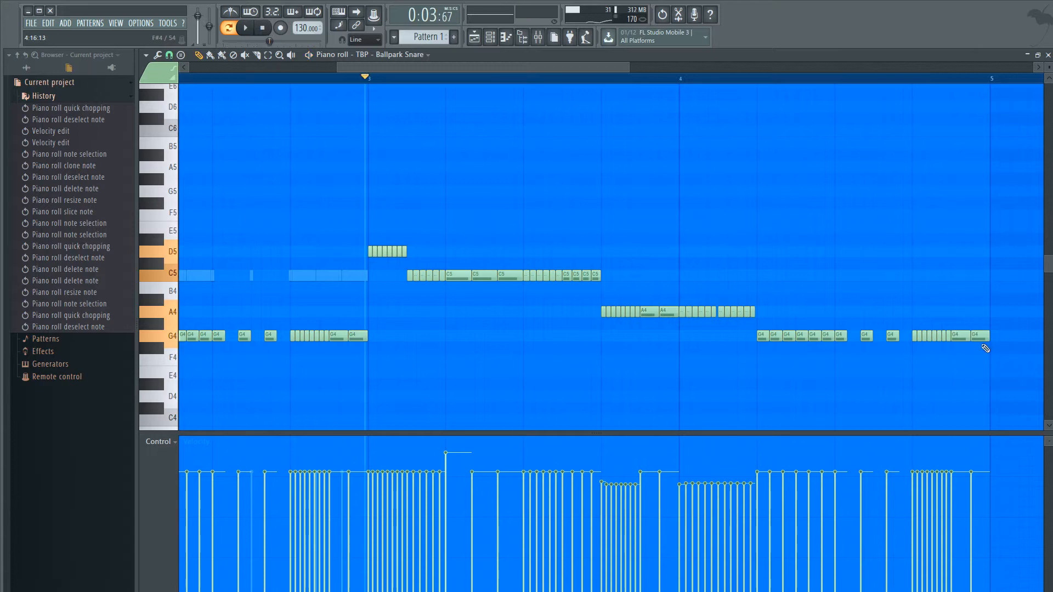
# - Merge the last four C5 notes back into one by deleting three of them and stretching the first up to the A4 roll
pyautogui.scroll(4, 582, 274)
pyautogui.moveTo(597, 258); pyautogui.dragTo(505, 281)
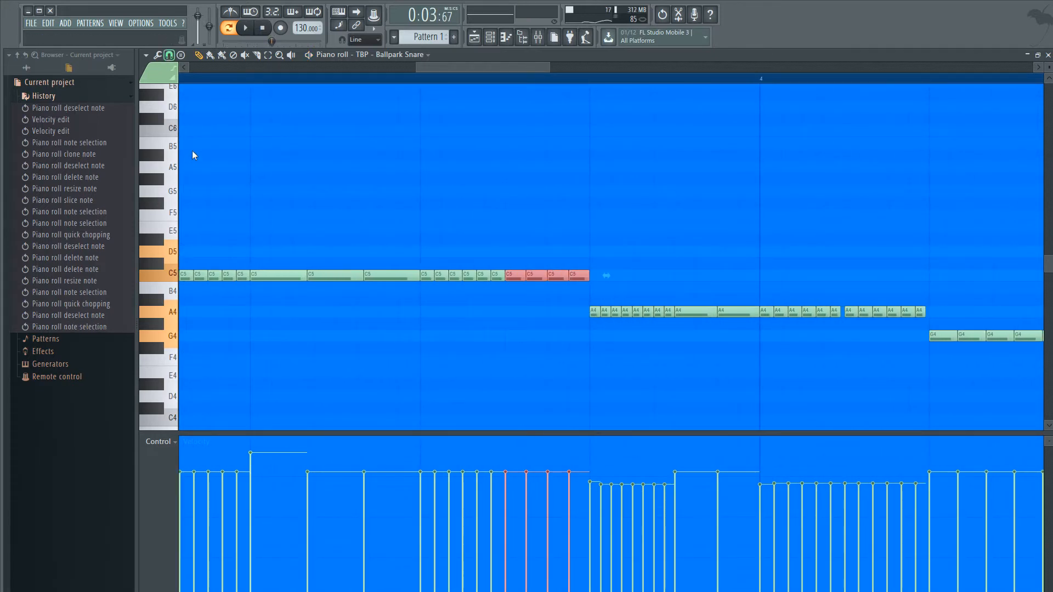
pyautogui.rightClick(264, 146)
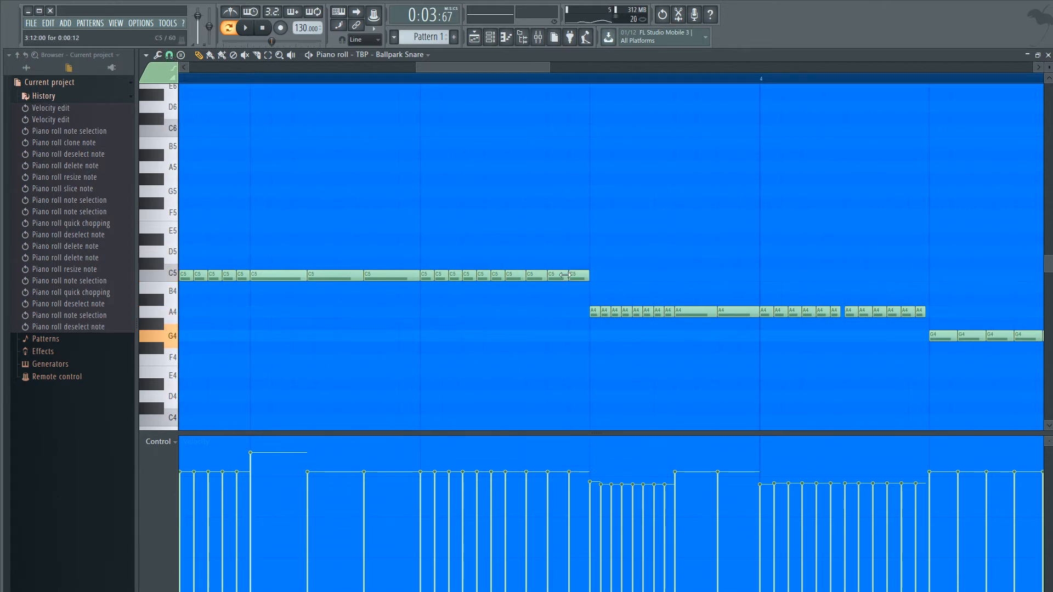
pyautogui.rightClick(559, 276)
pyautogui.rightClick(534, 277)
pyautogui.rightClick(580, 277)
pyautogui.moveTo(524, 276); pyautogui.dragTo(589, 275)
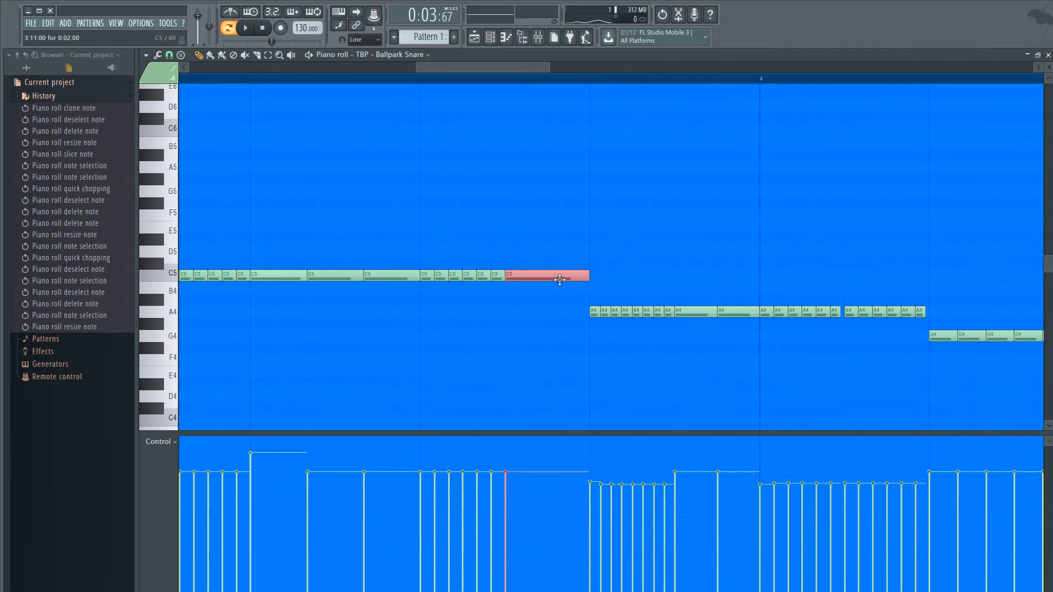
# - Quick-chop the merged C5 note into four equal notes again, deselect them and audition the roll through bar 4
pyautogui.hotkey('ctrl', 'u')
pyautogui.press('space')
pyautogui.hotkey('ctrl', 'd')
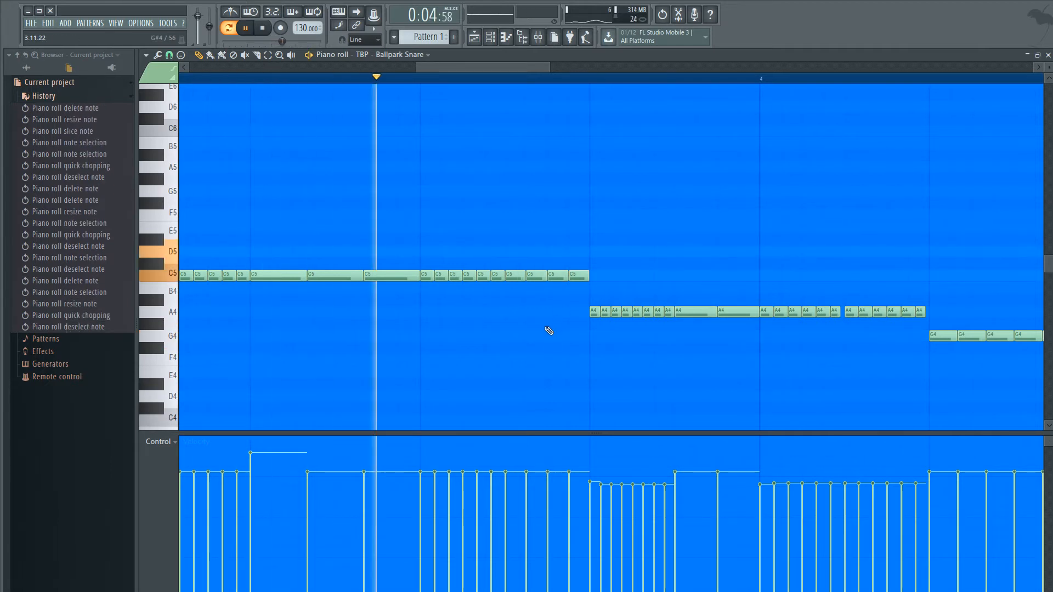
pyautogui.keyDown('ctrl'); pyautogui.scroll(-3, 564, 347); pyautogui.keyUp('ctrl')
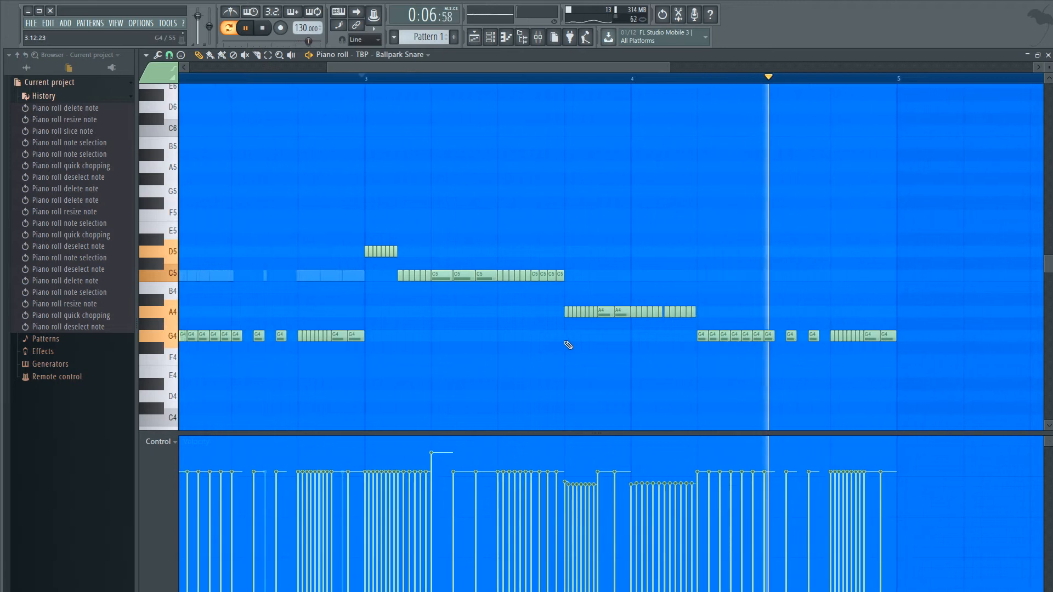
pyautogui.press('space')
# - Delete the eight short A4 notes at the start of the A4 roll in bar 3
pyautogui.keyDown('ctrl'); pyautogui.scroll(4, 562, 324); pyautogui.keyUp('ctrl')
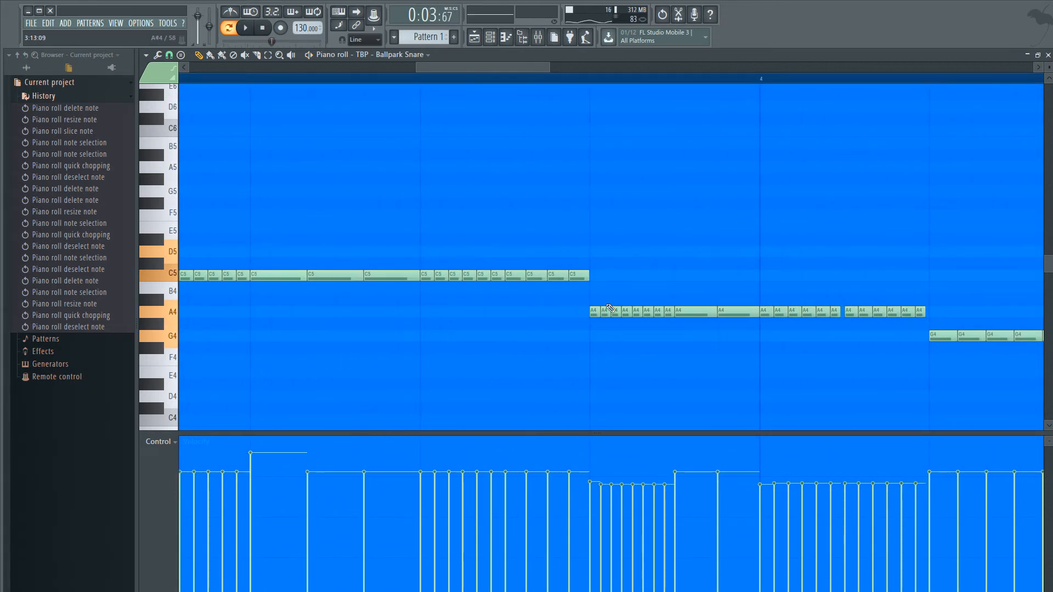
pyautogui.keyDown('ctrl'); pyautogui.scroll(-3, 608, 309); pyautogui.keyUp('ctrl')
pyautogui.moveTo(306, 259); pyautogui.dragTo(200, 235)
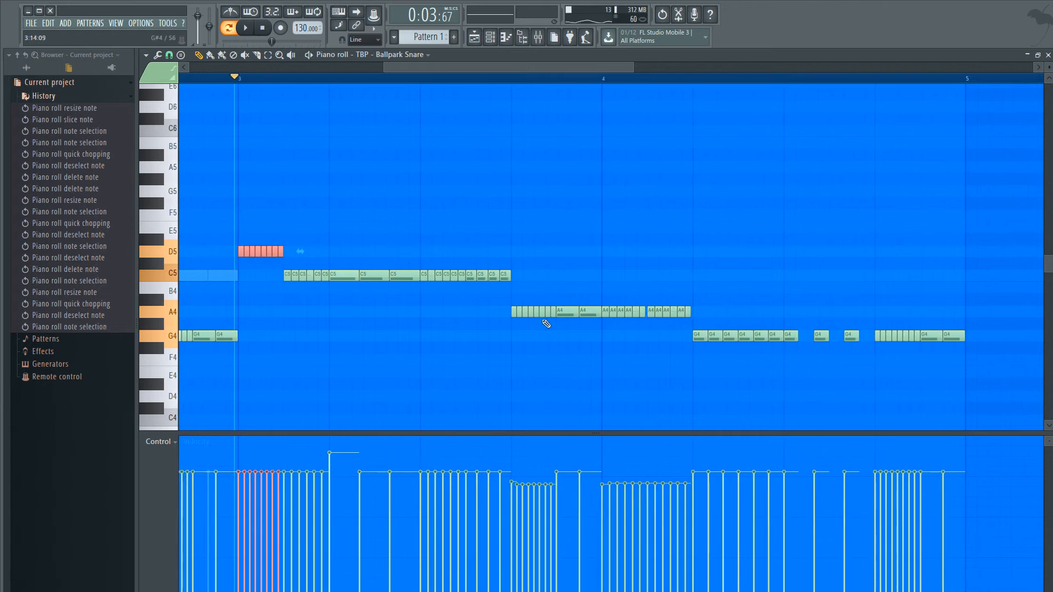
pyautogui.rightClick(553, 311)
pyautogui.rightClick(545, 312)
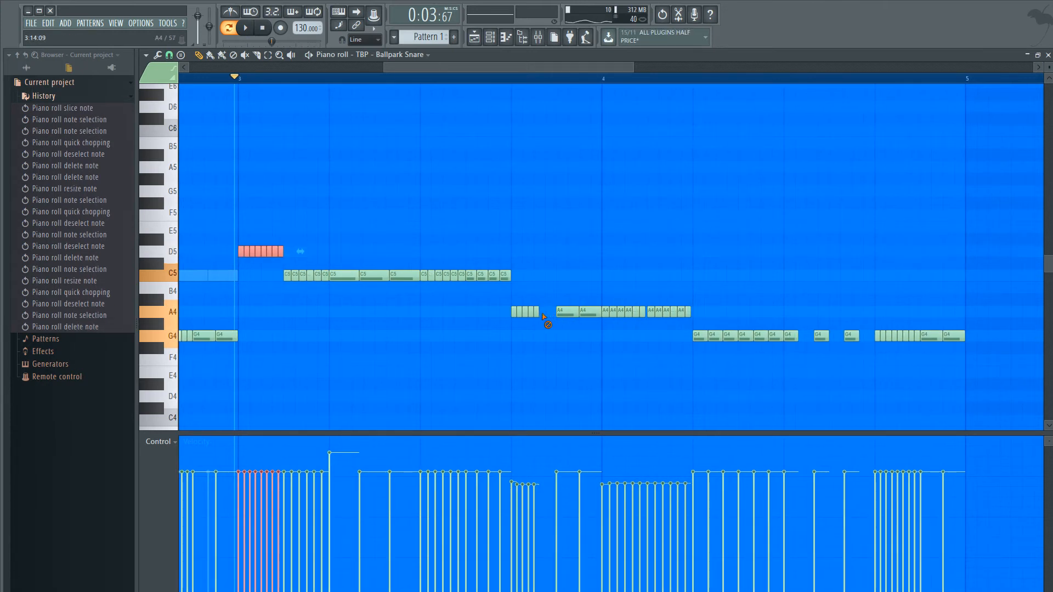
pyautogui.rightClick(524, 311)
pyautogui.rightClick(553, 318)
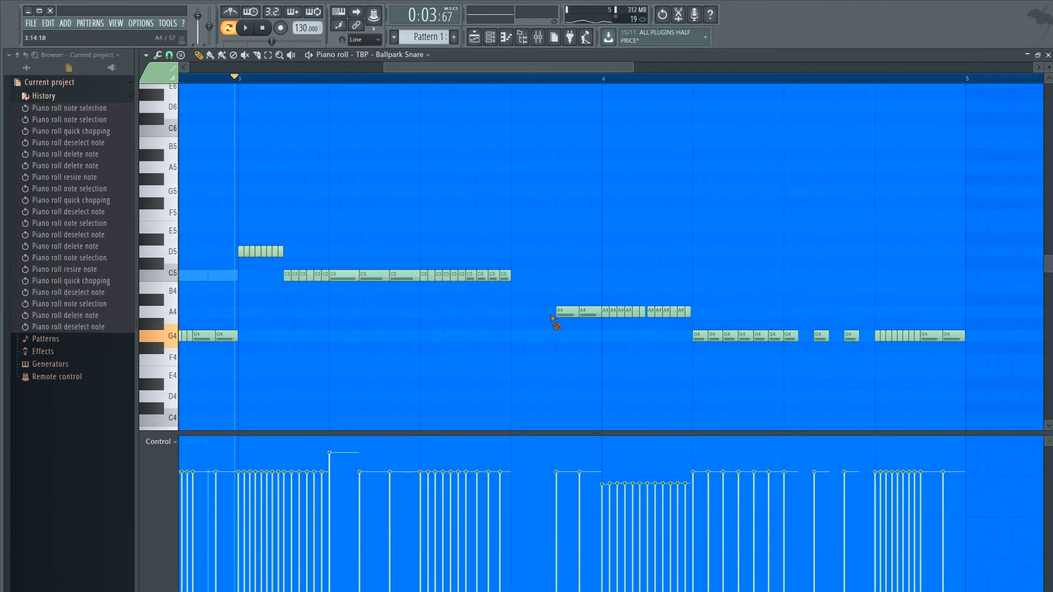
# - Copy the eight short D5 notes from the start of bar 3 into the gap before the two long A4 notes and deselect them
pyautogui.keyDown('ctrl'); pyautogui.scroll(3, 235, 255); pyautogui.keyUp('ctrl')
pyautogui.moveTo(241, 258); pyautogui.dragTo(329, 246)
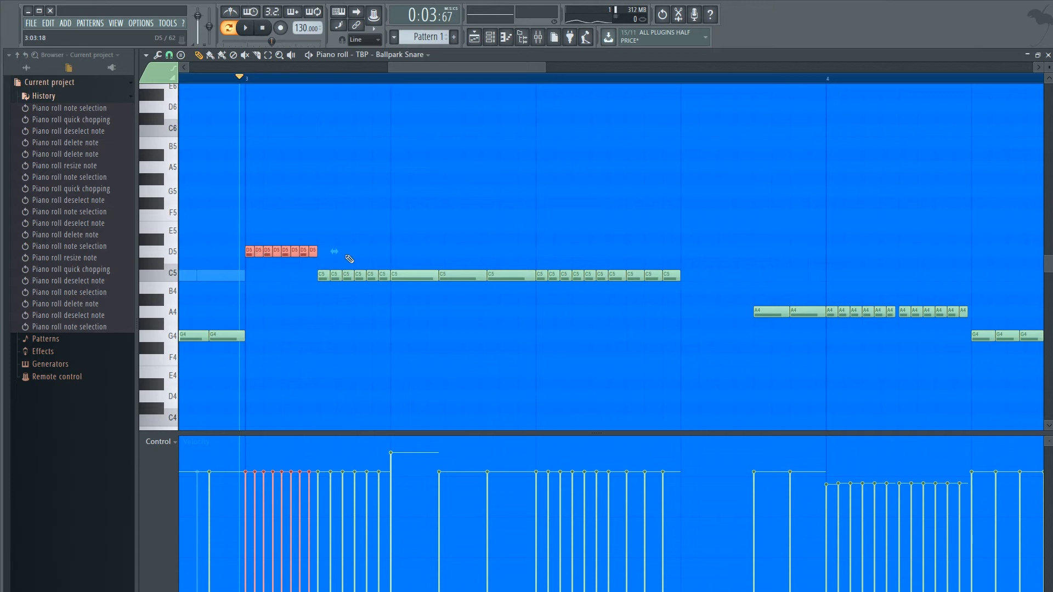
pyautogui.rightClick(343, 256)
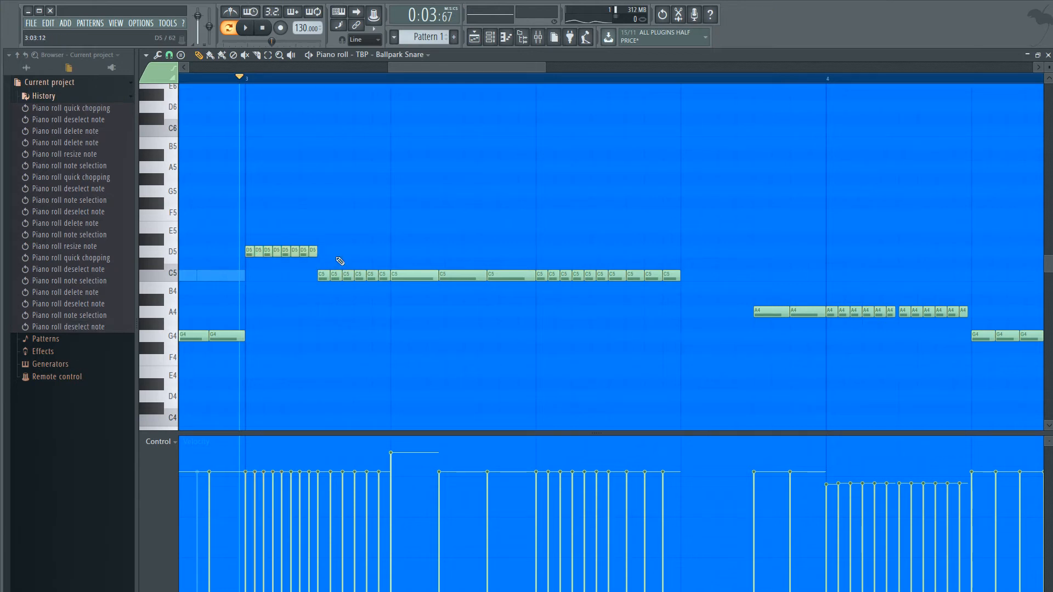
pyautogui.moveTo(336, 256); pyautogui.dragTo(243, 249)
pyautogui.rightClick(325, 256)
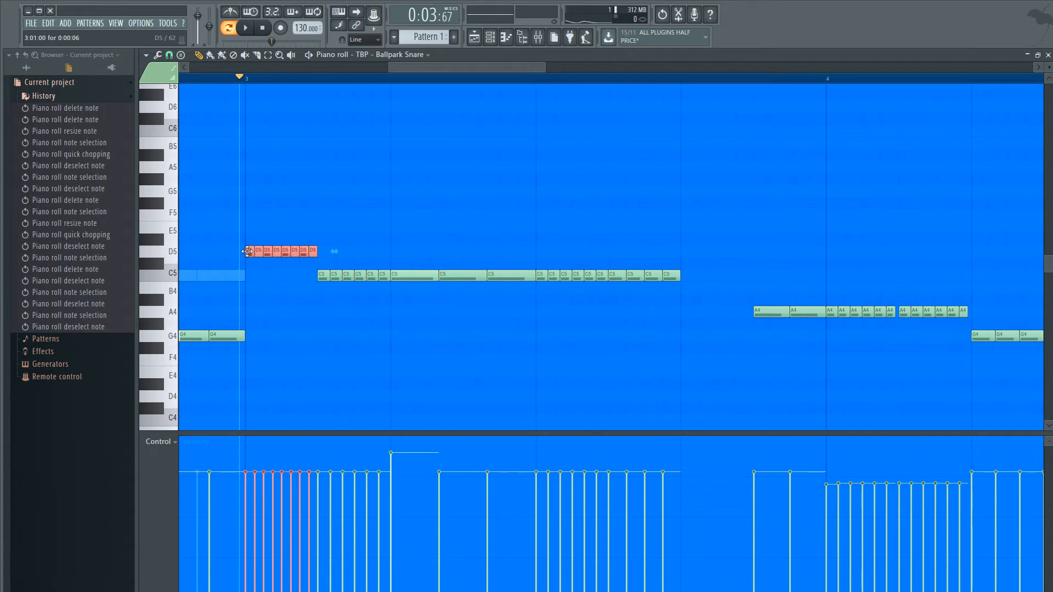
pyautogui.moveTo(247, 251)
pyautogui.mouseDown()
pyautogui.moveTo(683, 245)
pyautogui.moveTo(685, 311)
pyautogui.mouseUp()
pyautogui.scroll(-3, 361, 324)
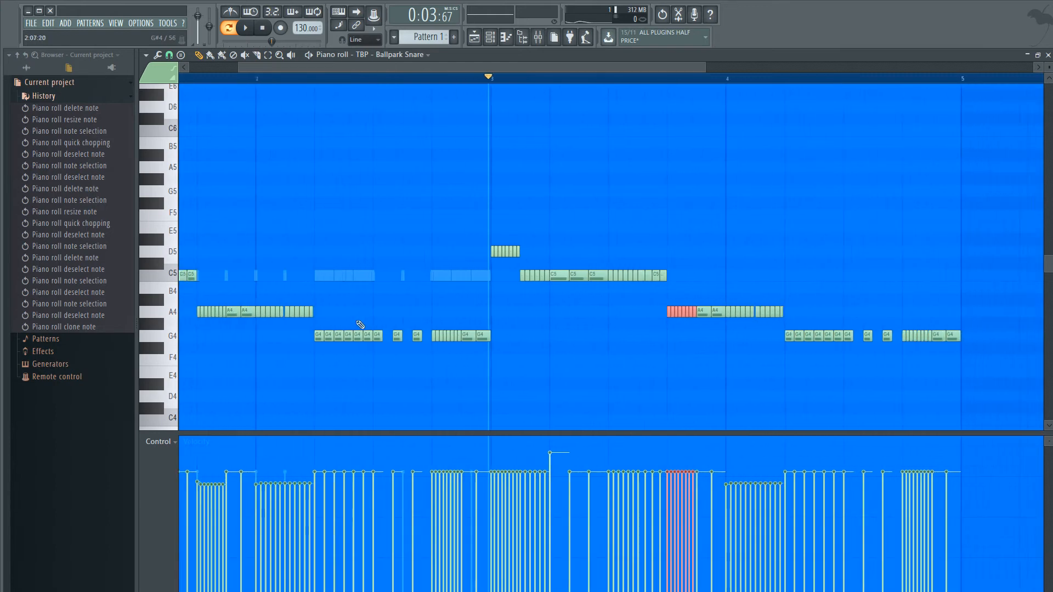
pyautogui.scroll(-4, 360, 325)
pyautogui.scroll(3, 247, 314)
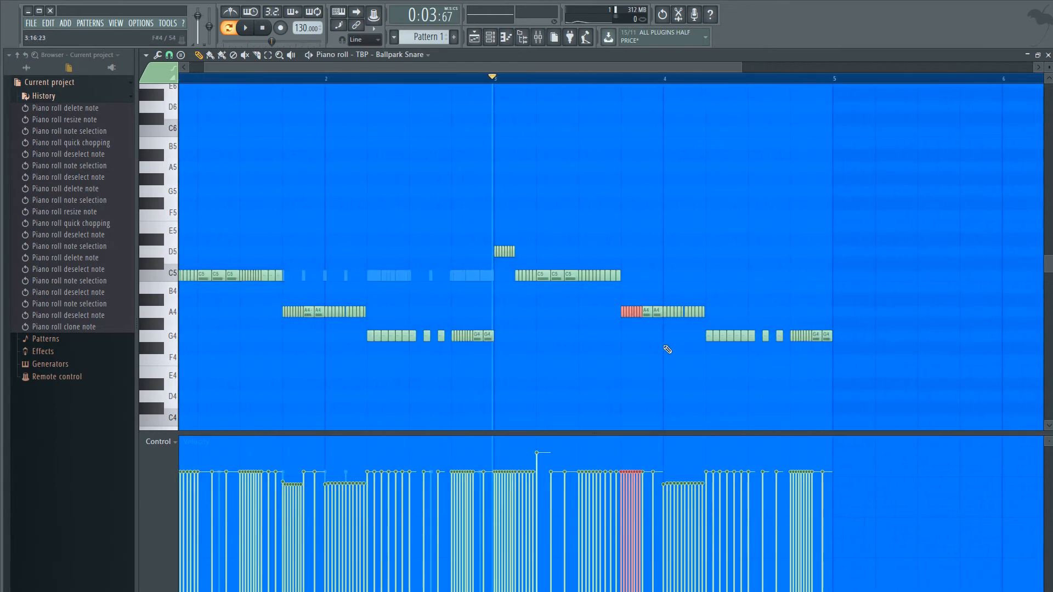
pyautogui.scroll(6, 667, 350)
pyautogui.click(784, 351)
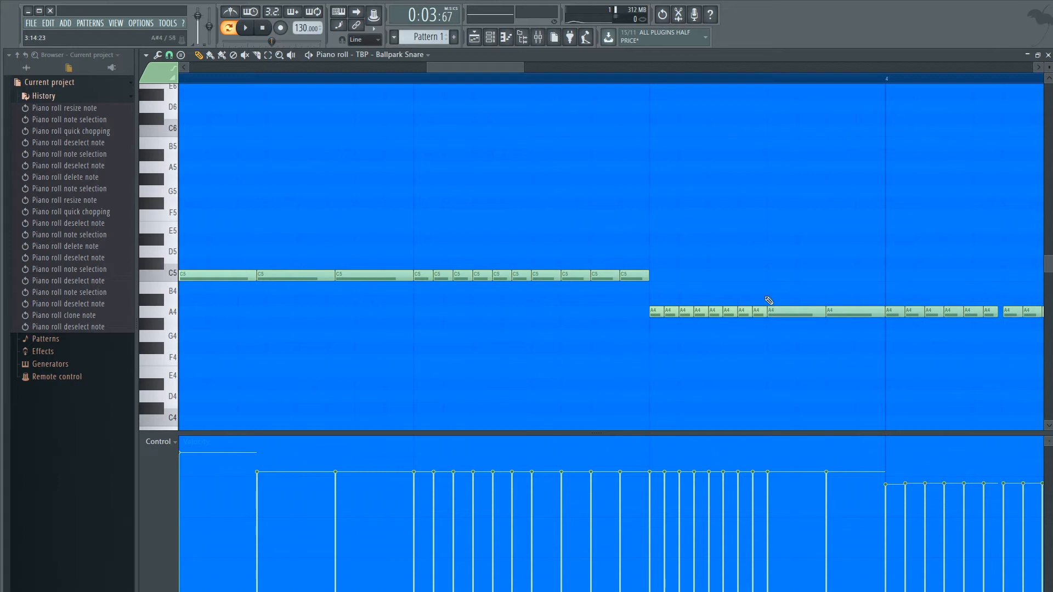
pyautogui.scroll(-4, 701, 329)
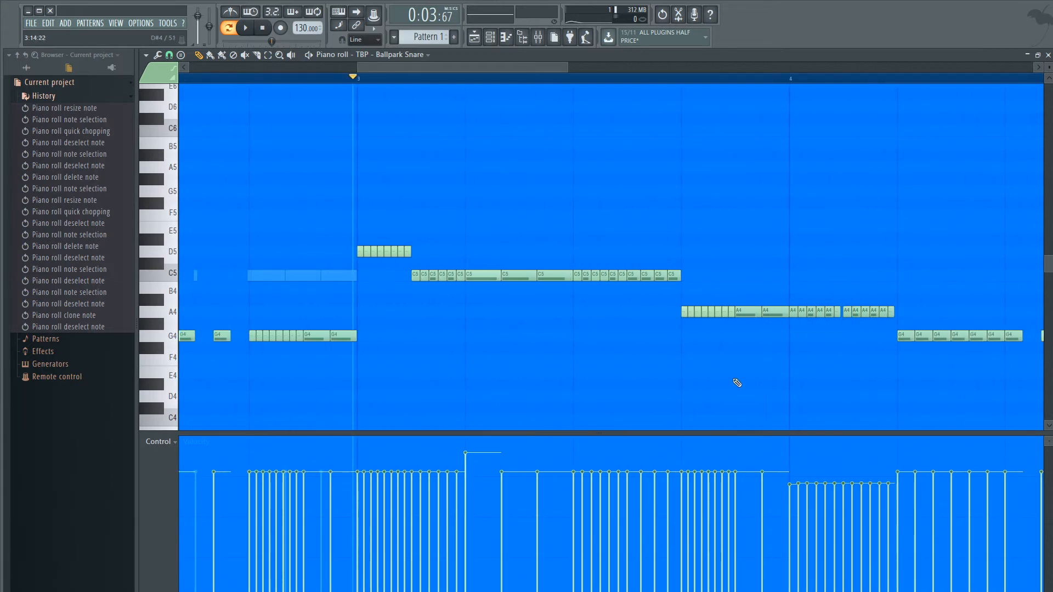
pyautogui.click(426, 241)
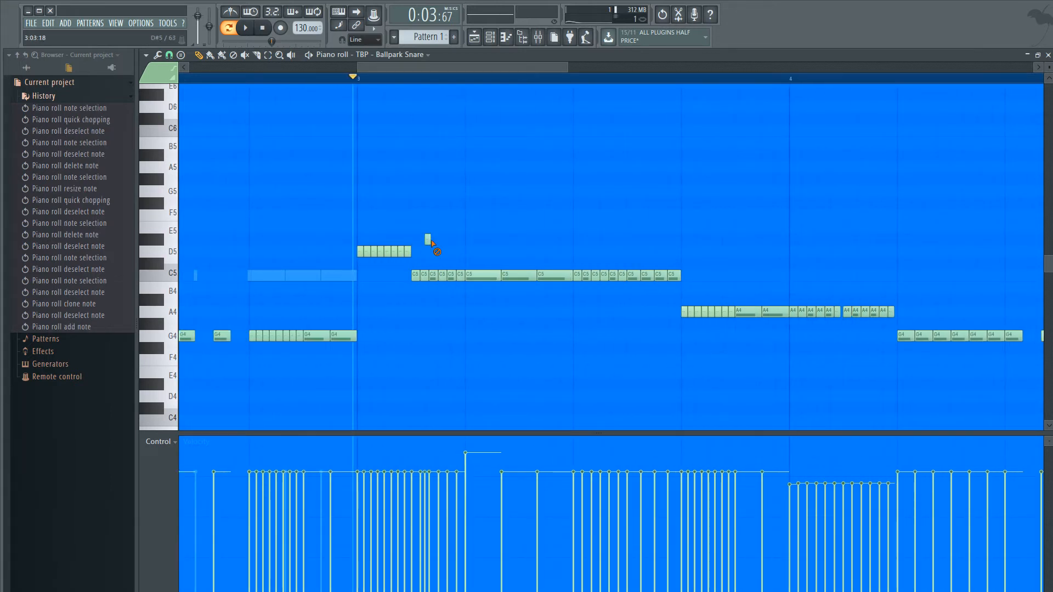
pyautogui.rightClick(429, 241)
pyautogui.moveTo(430, 246); pyautogui.dragTo(481, 252)
pyautogui.click(361, 252)
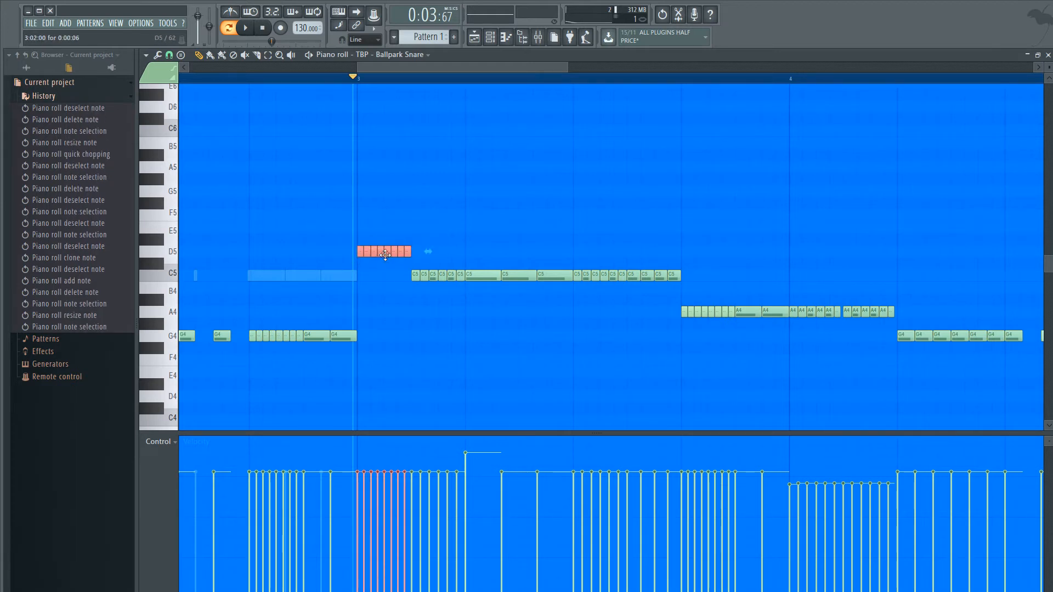
# - Audition the pattern from bar 3 with the copied A4 notes and stop playback
pyautogui.press('space')
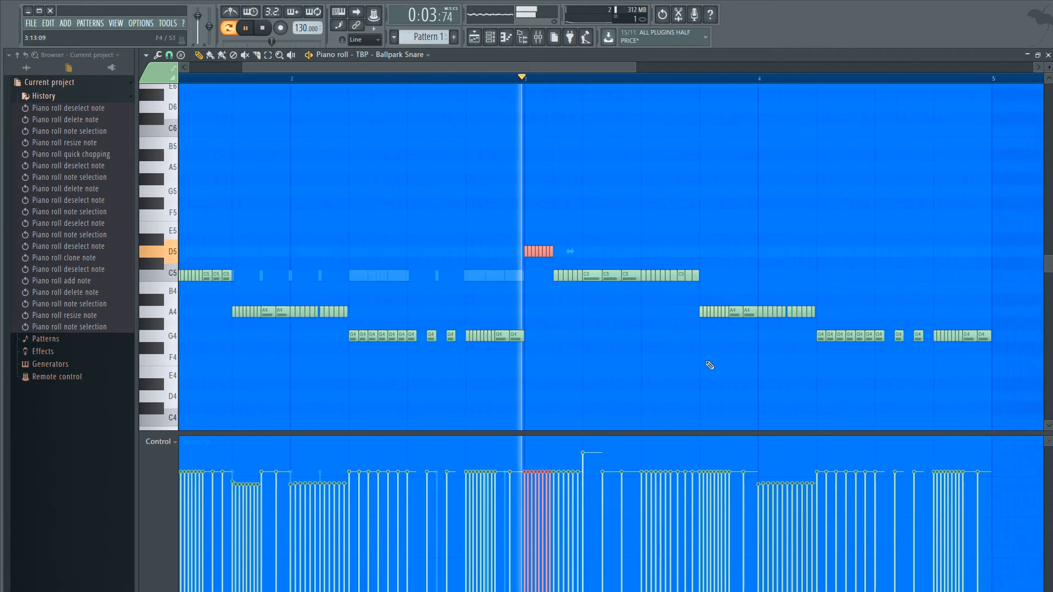
pyautogui.scroll(3, 501, 363)
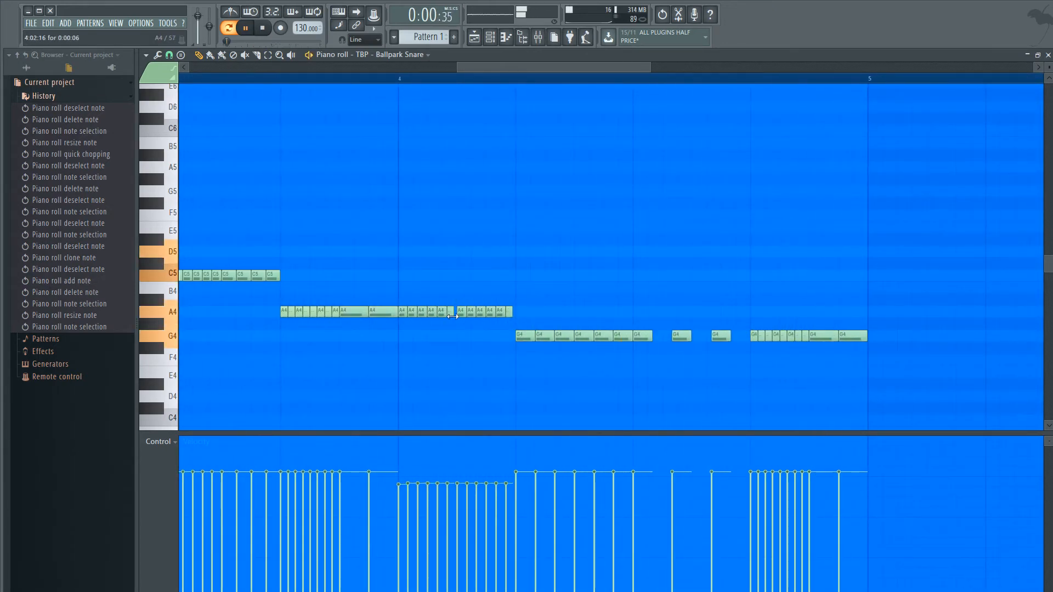
pyautogui.scroll(4, 449, 320)
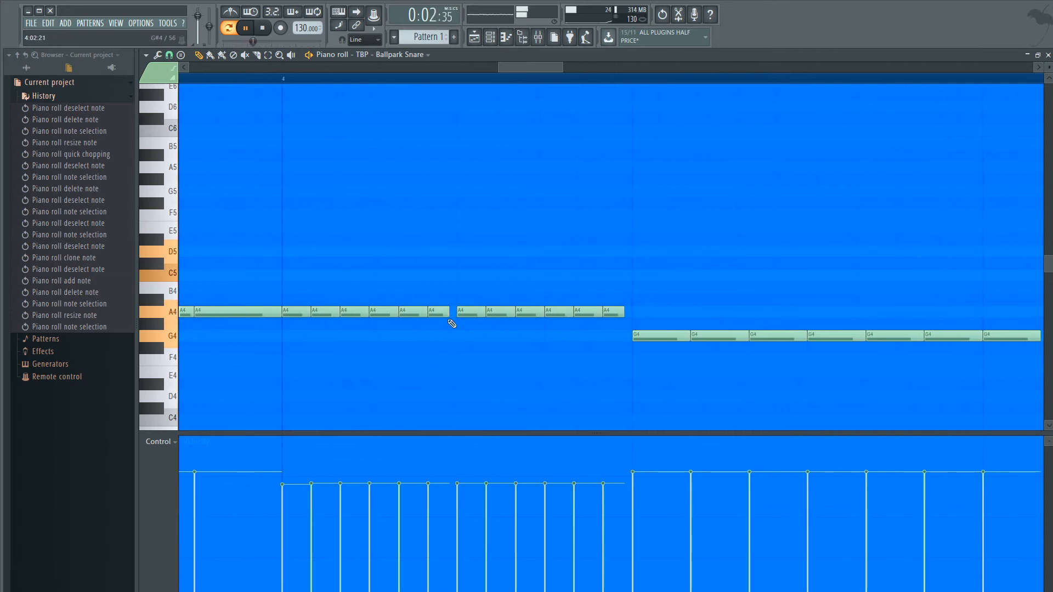
pyautogui.press('space')
# - Replace the two shortened A4 notes in bar 4 with full-length copies so the twelve notes run without gaps up to the G4 notes
pyautogui.rightClick(444, 315)
pyautogui.moveTo(404, 314); pyautogui.dragTo(618, 310)
pyautogui.click(636, 335)
pyautogui.rightClick(613, 313)
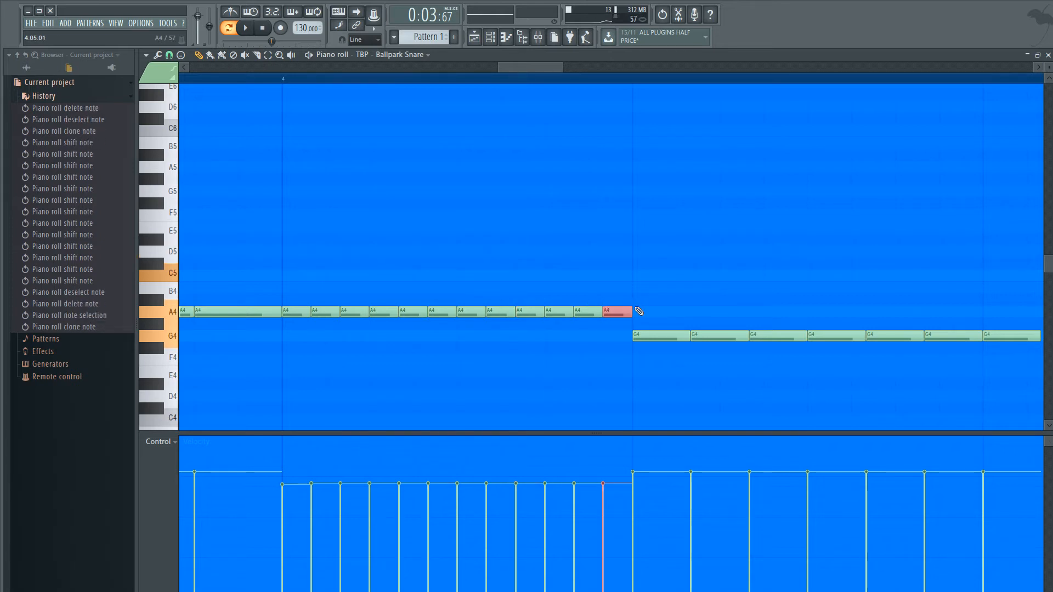
pyautogui.keyDown('ctrl'); pyautogui.rightClick(538, 221); pyautogui.keyUp('ctrl')
# - Audition bars 3 and 4 with the evened-out A4 roll, clear the note selection and stop playback
pyautogui.press('space')
pyautogui.scroll(-3, 751, 294)
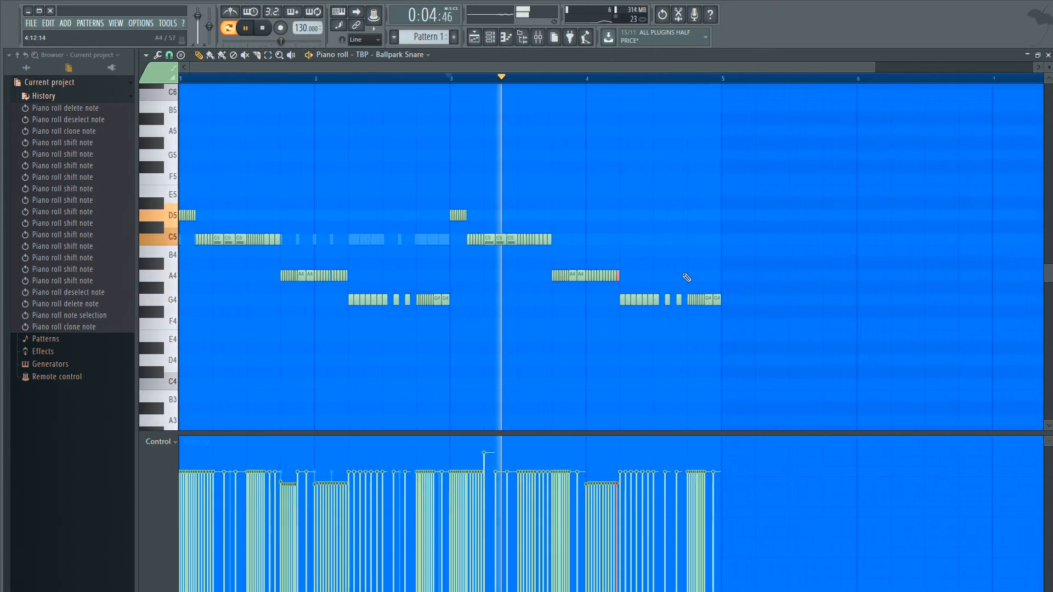
pyautogui.scroll(4, 630, 285)
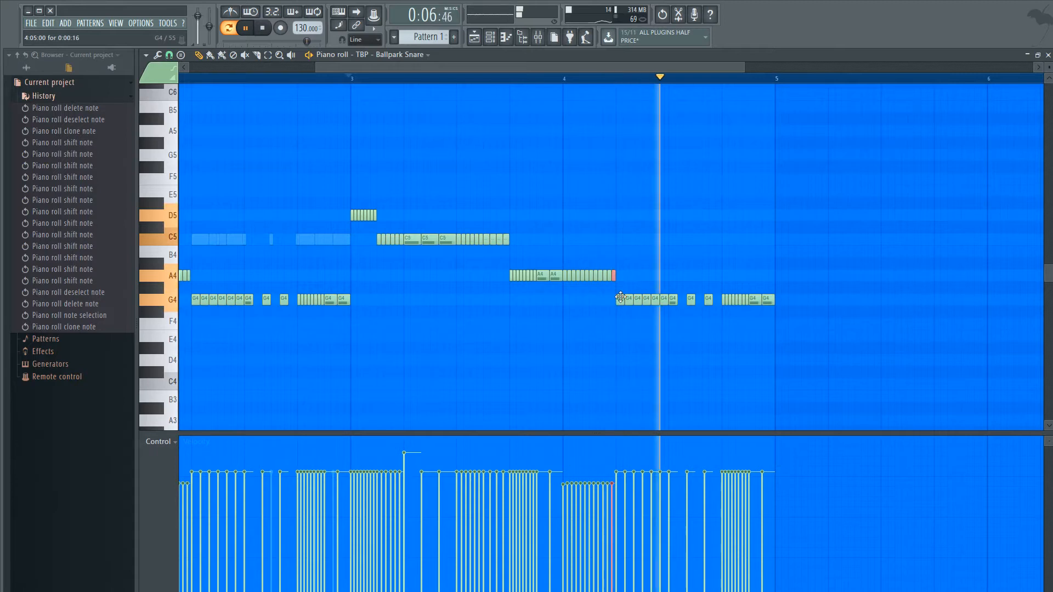
pyautogui.click(614, 326)
pyautogui.press('space')
pyautogui.scroll(2, 609, 315)
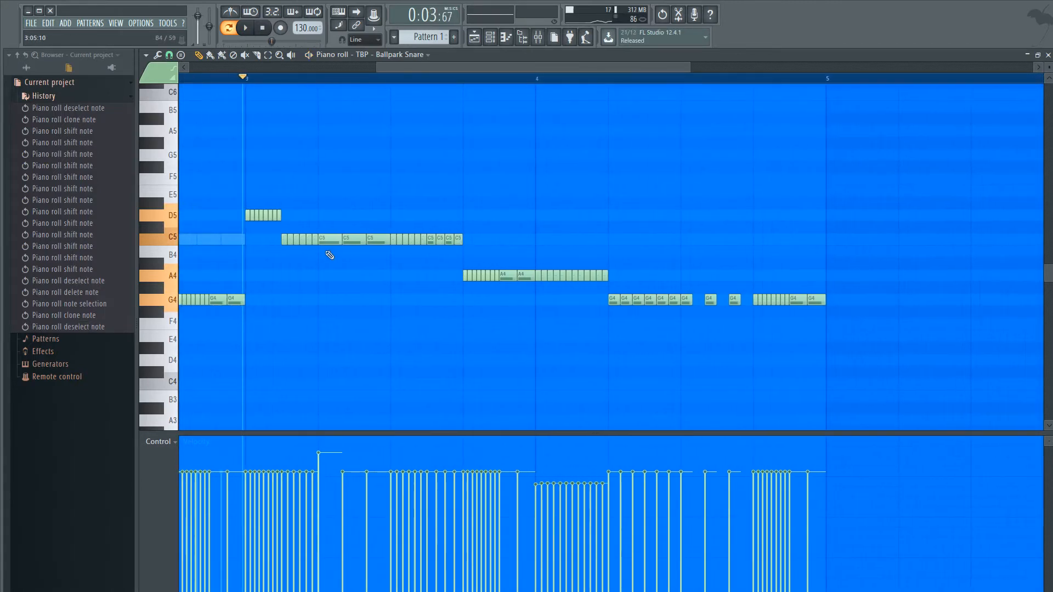
pyautogui.scroll(2, 504, 298)
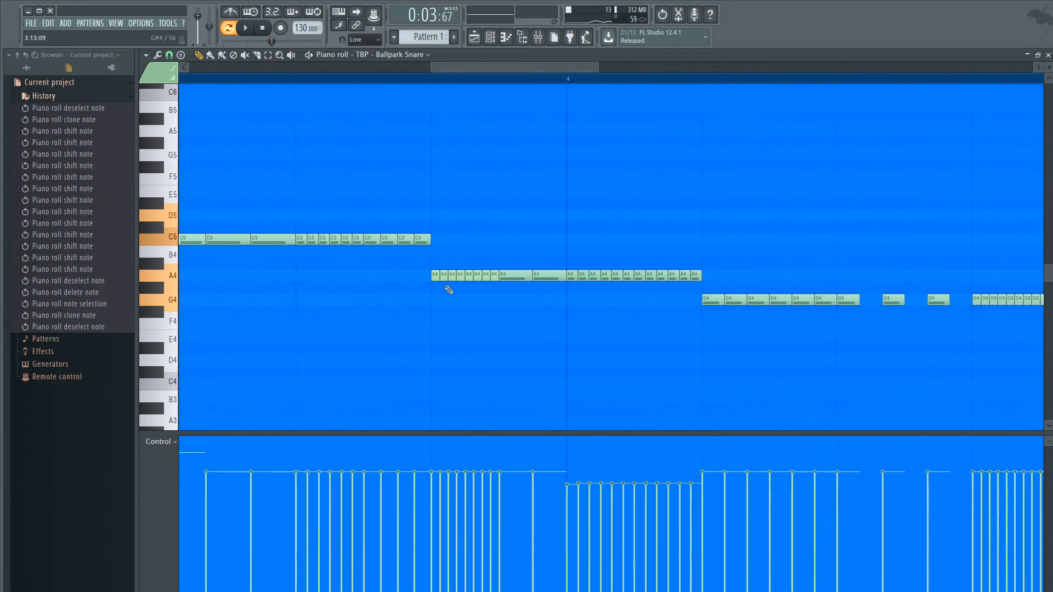
pyautogui.moveTo(497, 285); pyautogui.dragTo(434, 276)
pyautogui.keyDown('ctrl'); pyautogui.click(548, 292); pyautogui.keyUp('ctrl')
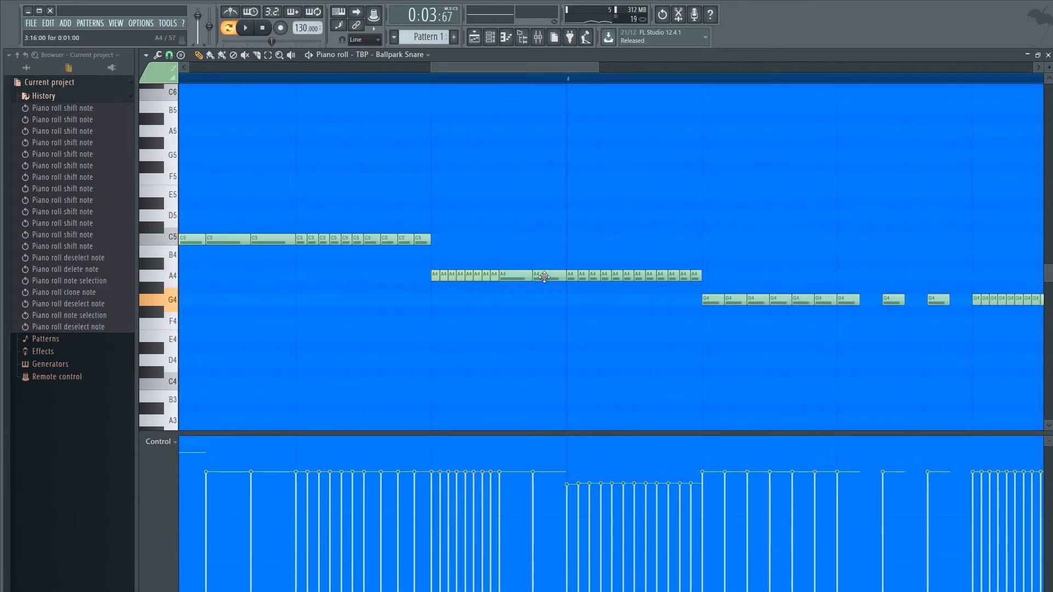
pyautogui.scroll(-5, 291, 226)
pyautogui.scroll(-4, 261, 212)
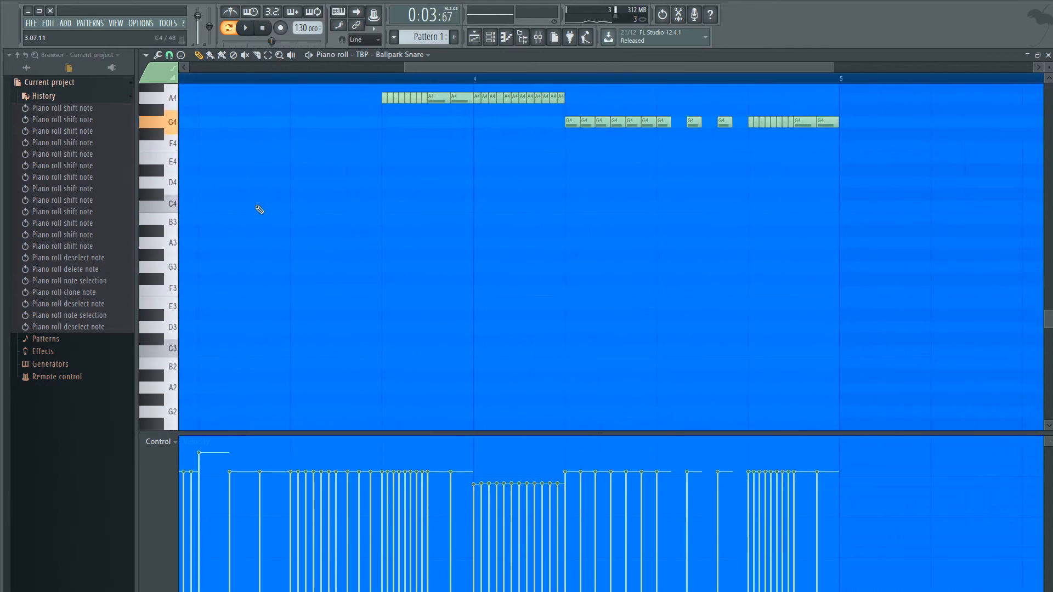
pyautogui.scroll(6, 197, 217)
pyautogui.scroll(1, 197, 222)
pyautogui.scroll(2, 197, 232)
pyautogui.scroll(-2, 275, 282)
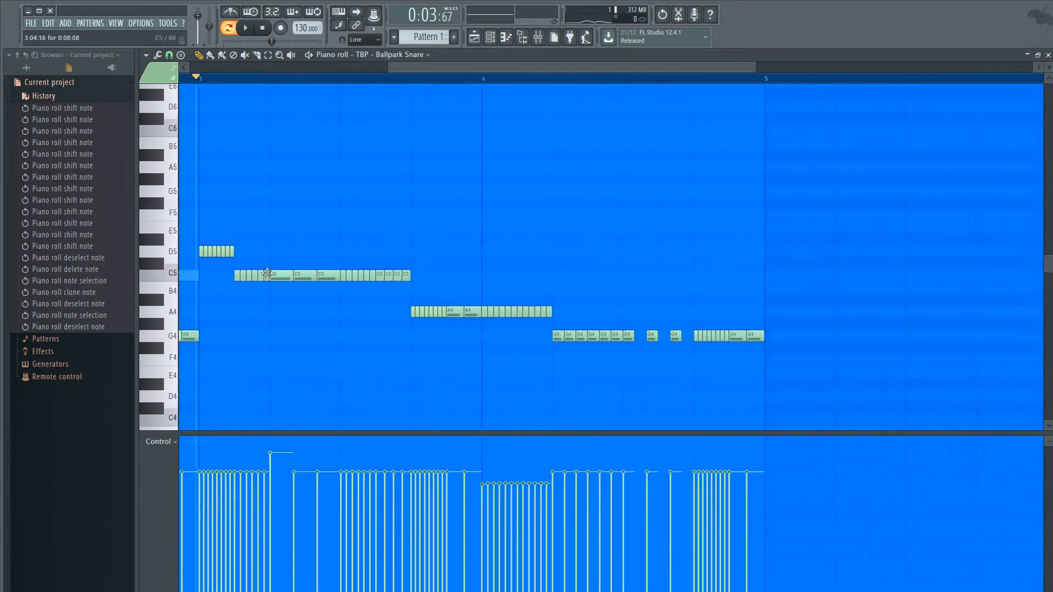
# - Try merging the two long A4 notes before bar 4, quick-chop the merged note into two equal notes and audition it
pyautogui.scroll(1, 228, 272)
pyautogui.scroll(4, 459, 331)
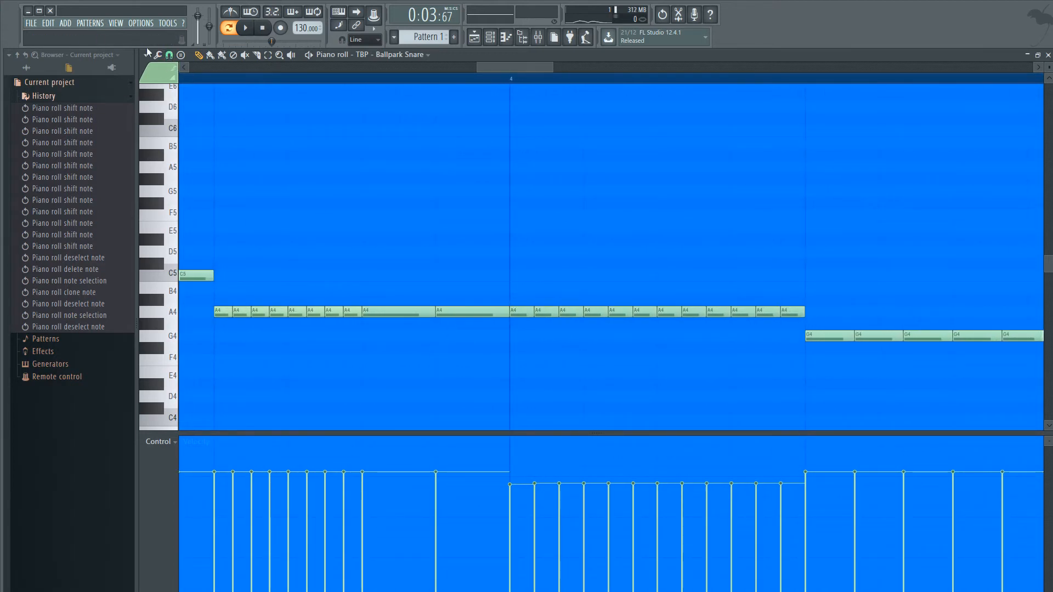
pyautogui.moveTo(486, 351); pyautogui.dragTo(384, 275)
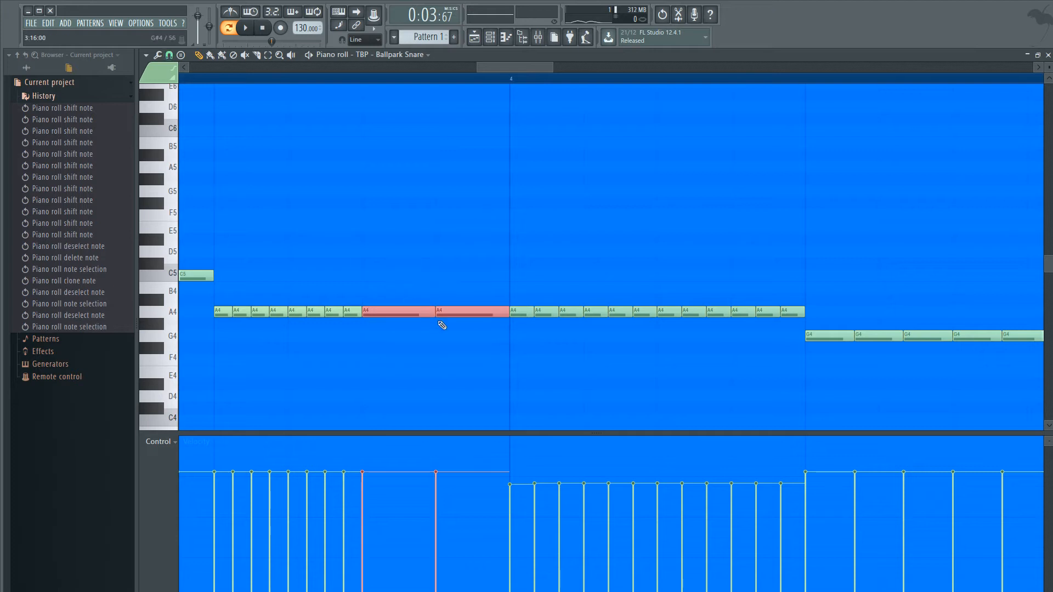
pyautogui.rightClick(440, 314)
pyautogui.moveTo(429, 312); pyautogui.dragTo(473, 274)
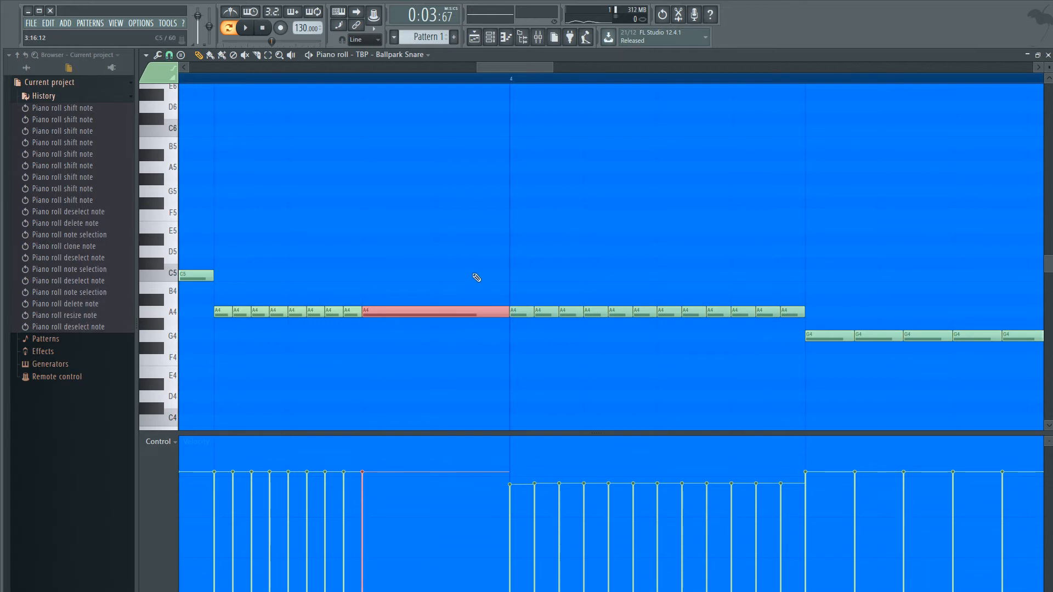
pyautogui.hotkey('ctrl', 'u')
pyautogui.hotkey('ctrl', 'd')
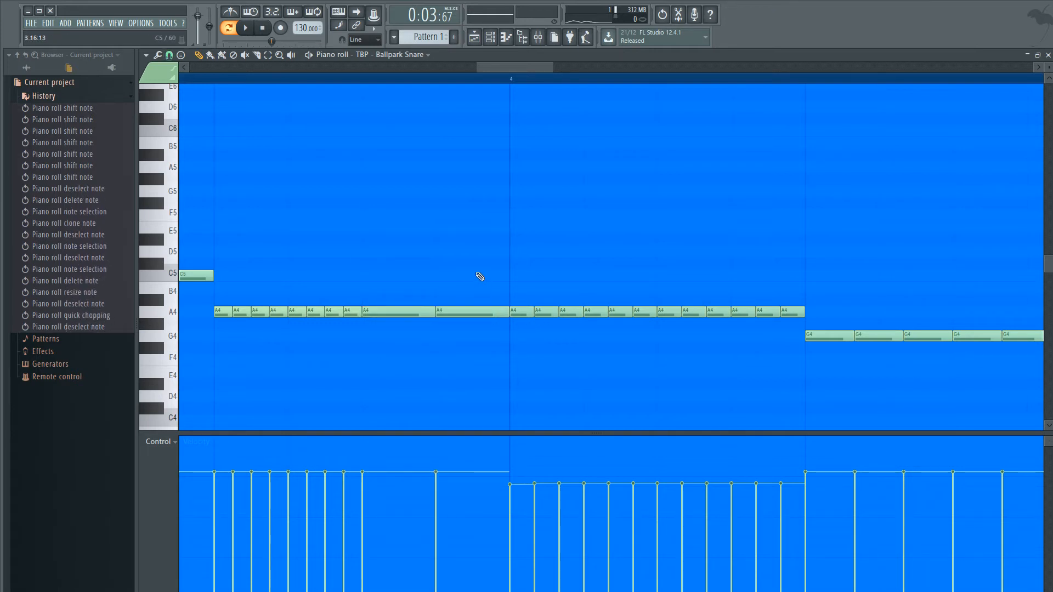
pyautogui.press('space')
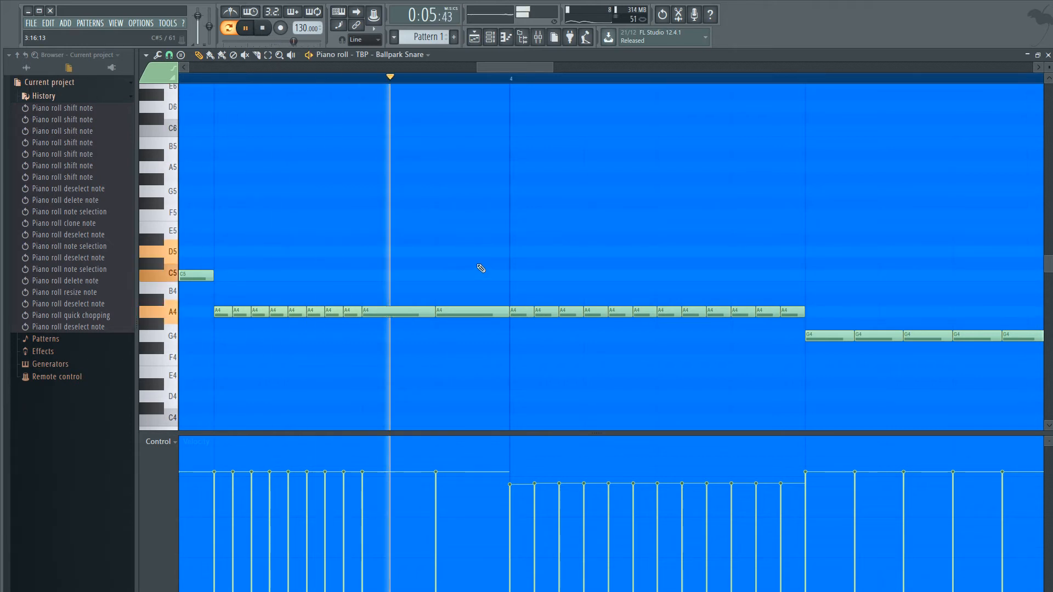
pyautogui.press('space')
# - Delete the second long A4 note before bar 4 and stretch the first one up to the bar line
pyautogui.rightClick(463, 314)
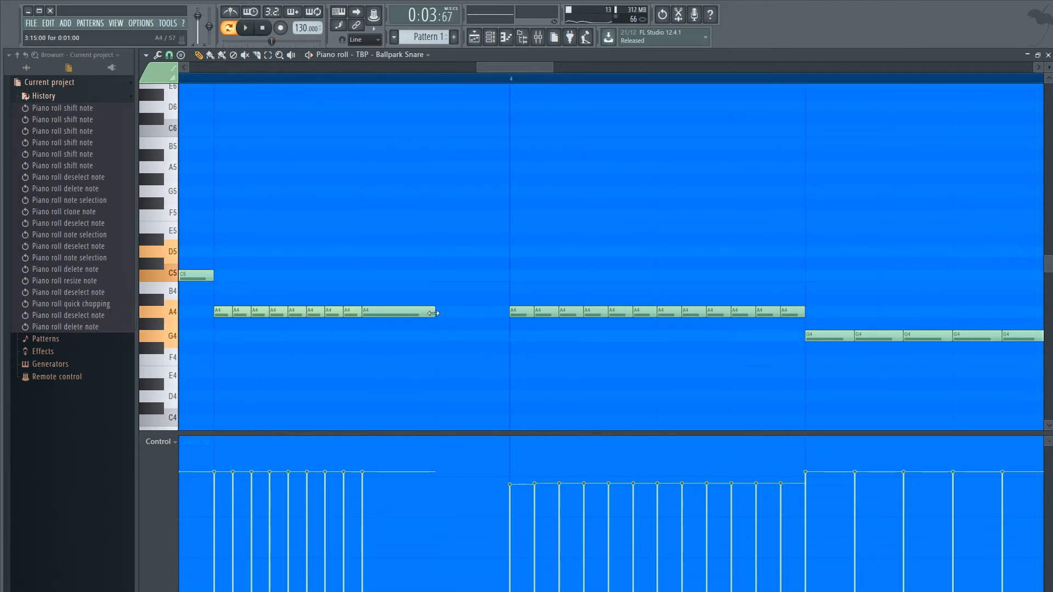
pyautogui.moveTo(433, 313); pyautogui.dragTo(509, 313)
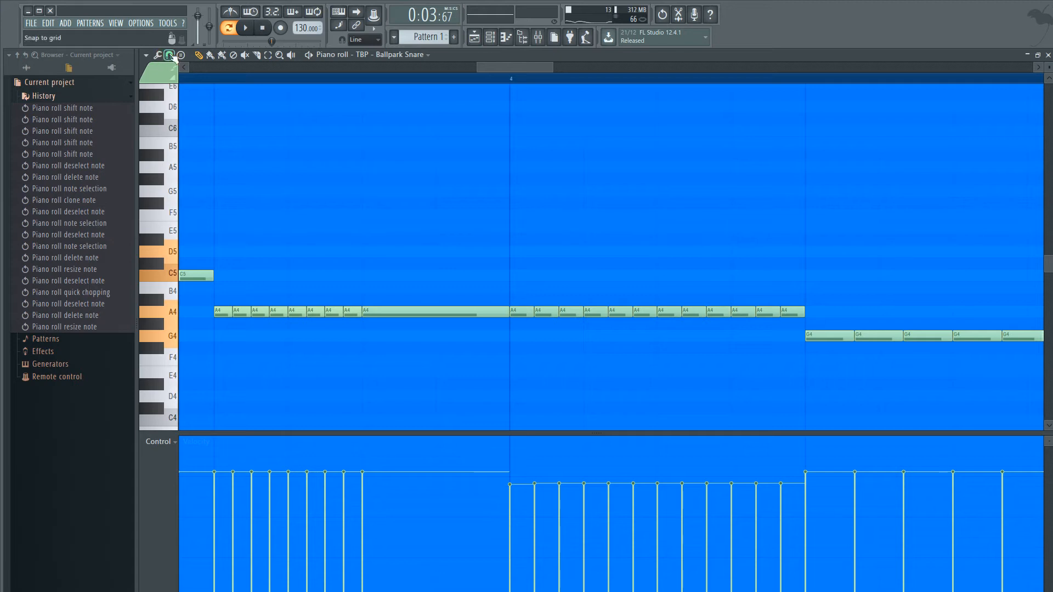
# - Quick-chop the long A4 note before bar 4 into three equal notes and audition the pattern from bar 3
pyautogui.moveTo(449, 235); pyautogui.dragTo(451, 320)
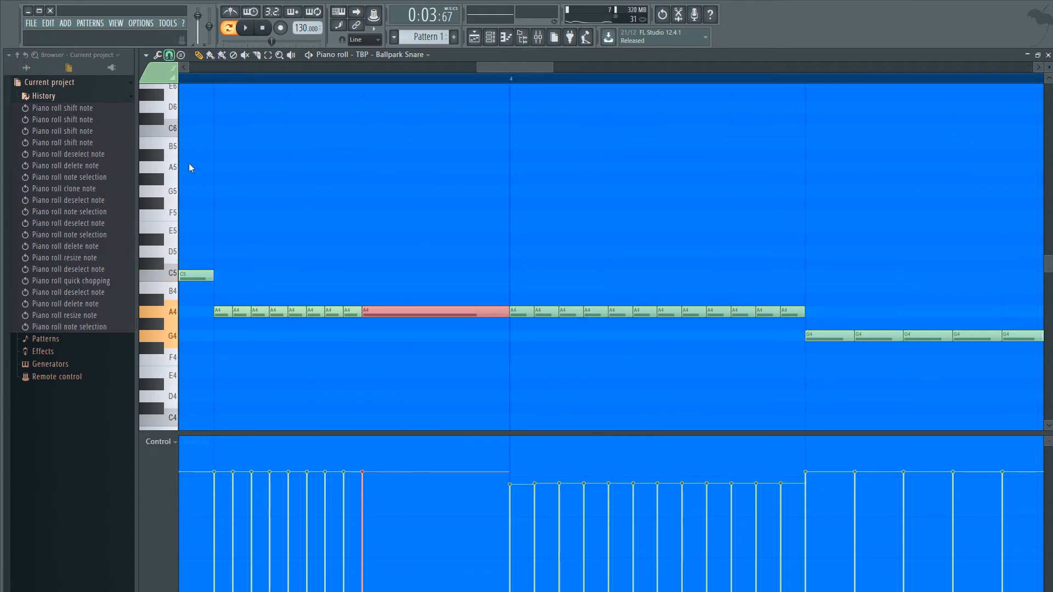
pyautogui.moveTo(439, 271); pyautogui.dragTo(460, 363)
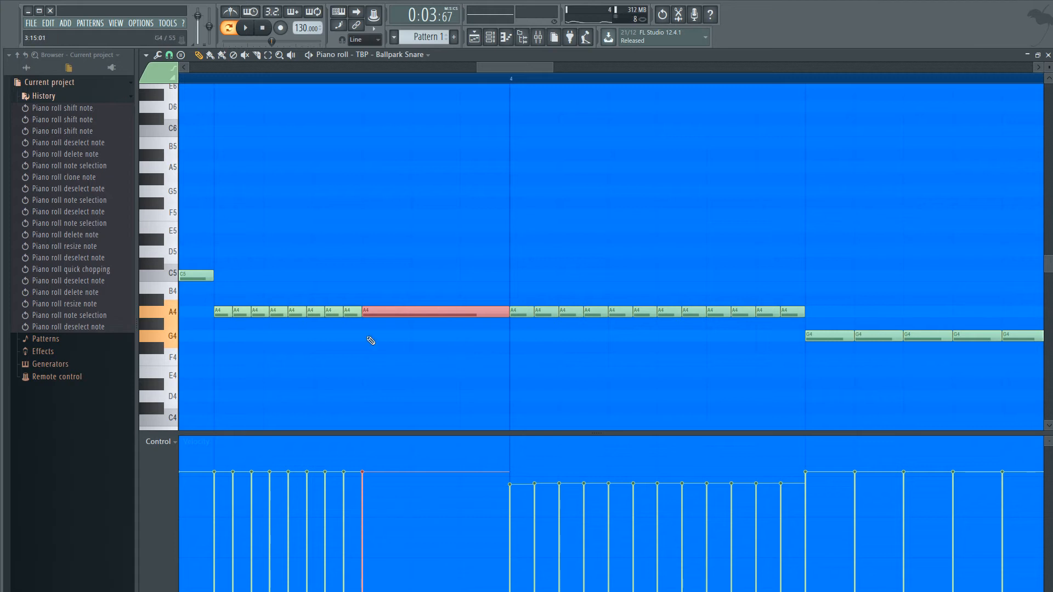
pyautogui.hotkey('ctrl', 'u')
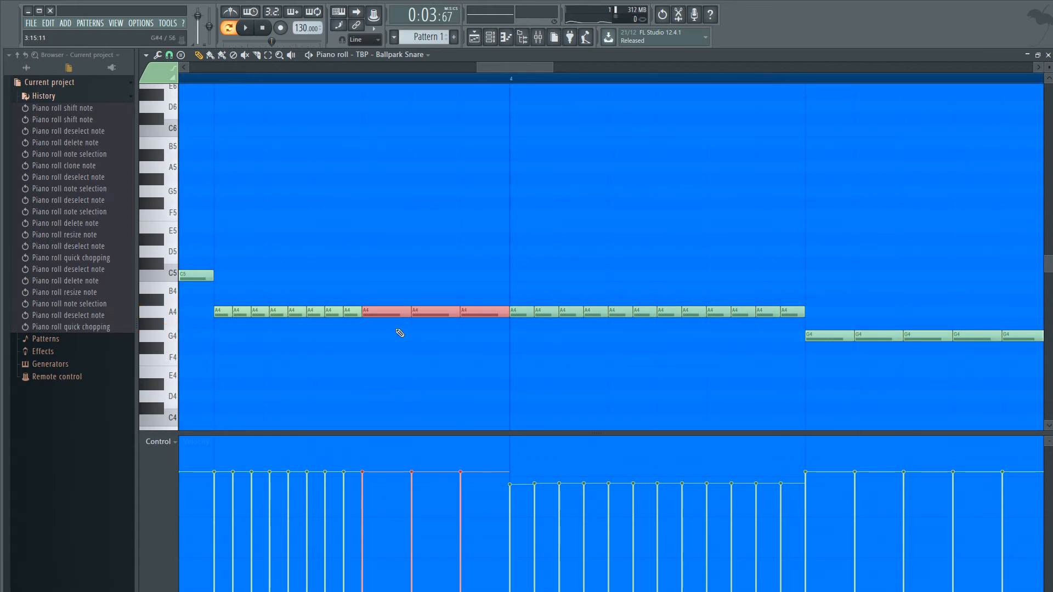
pyautogui.scroll(-6, 738, 308)
pyautogui.press('space')
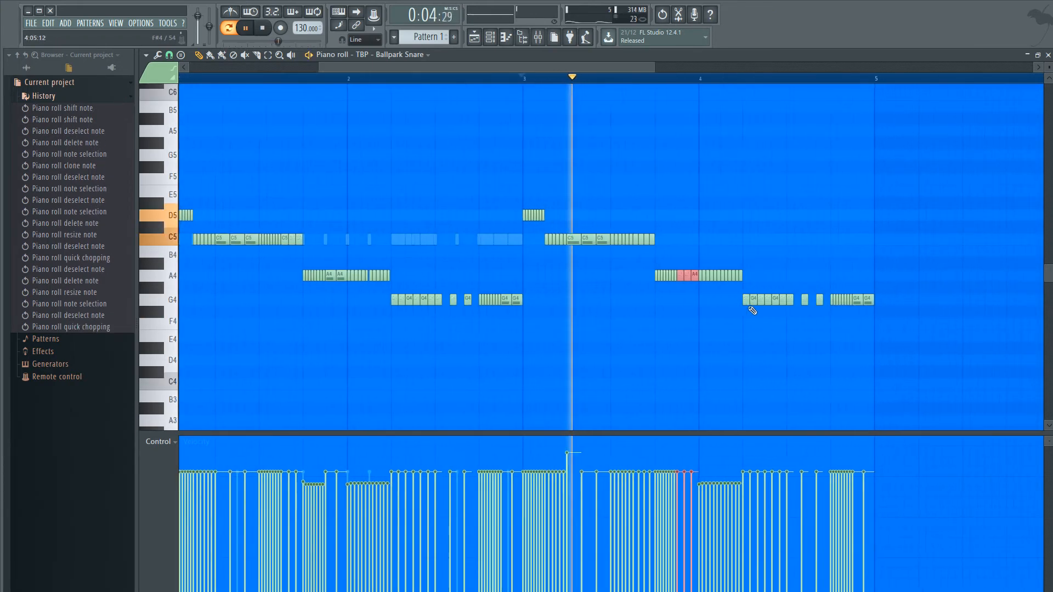
# - Stop playback and clear the selection of the three A4 notes before bar 4
pyautogui.scroll(2, 752, 311)
pyautogui.scroll(1, 685, 301)
pyautogui.press('space')
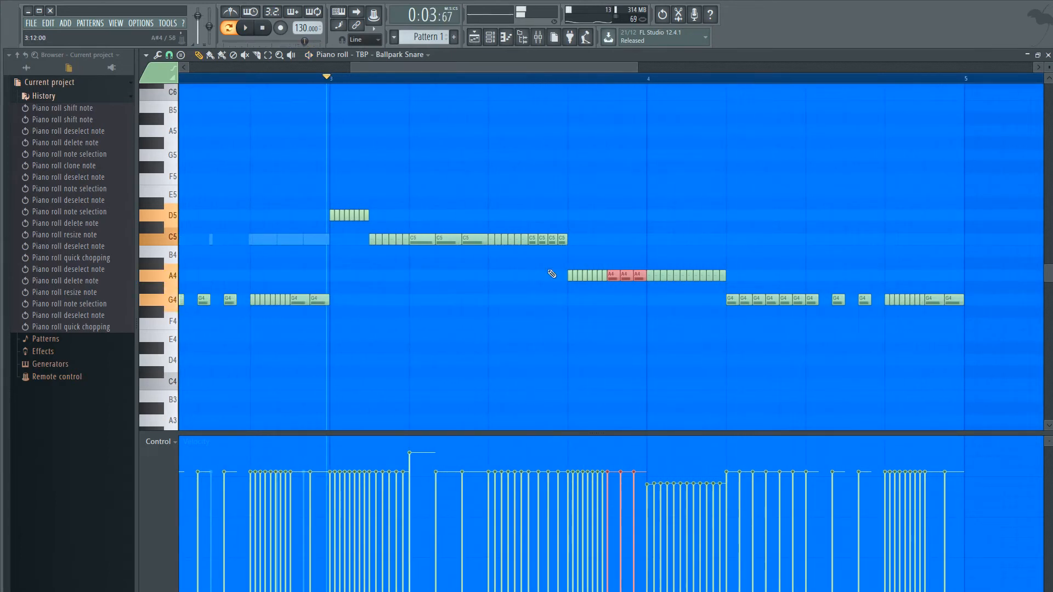
pyautogui.scroll(2, 660, 313)
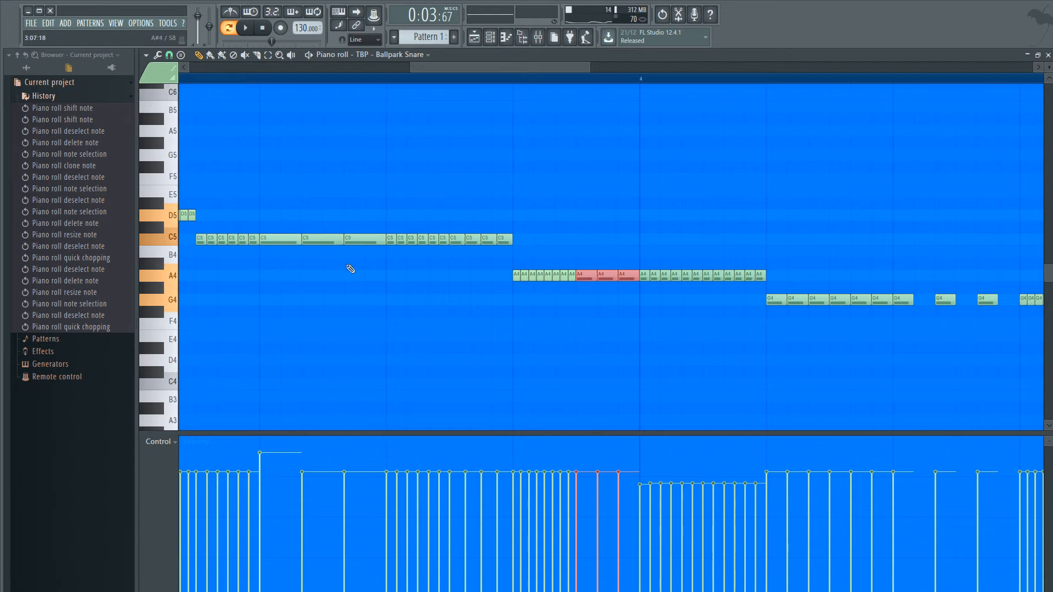
pyautogui.scroll(2, 590, 286)
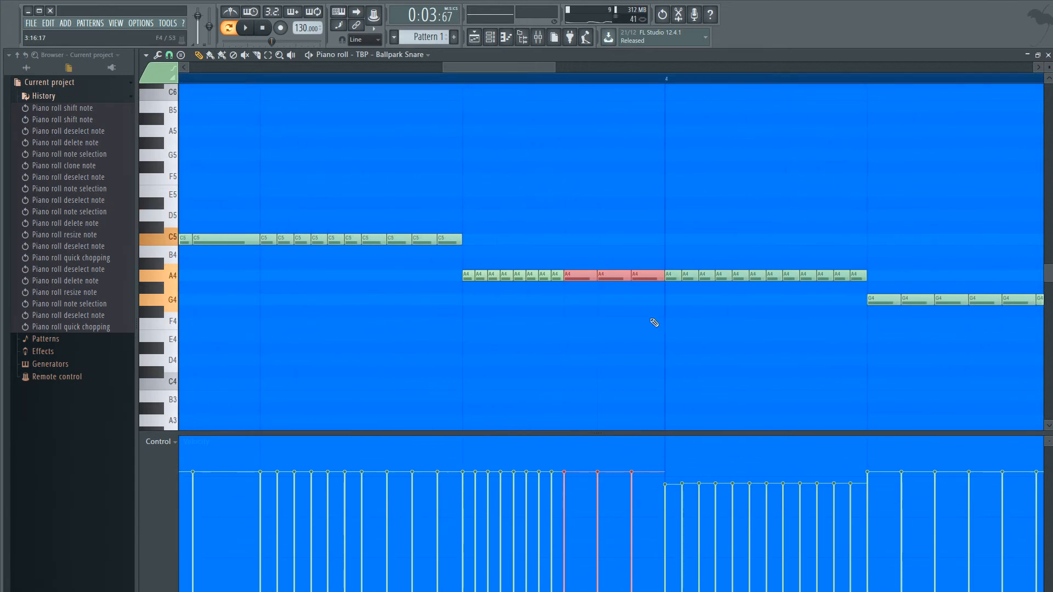
pyautogui.scroll(2, 650, 320)
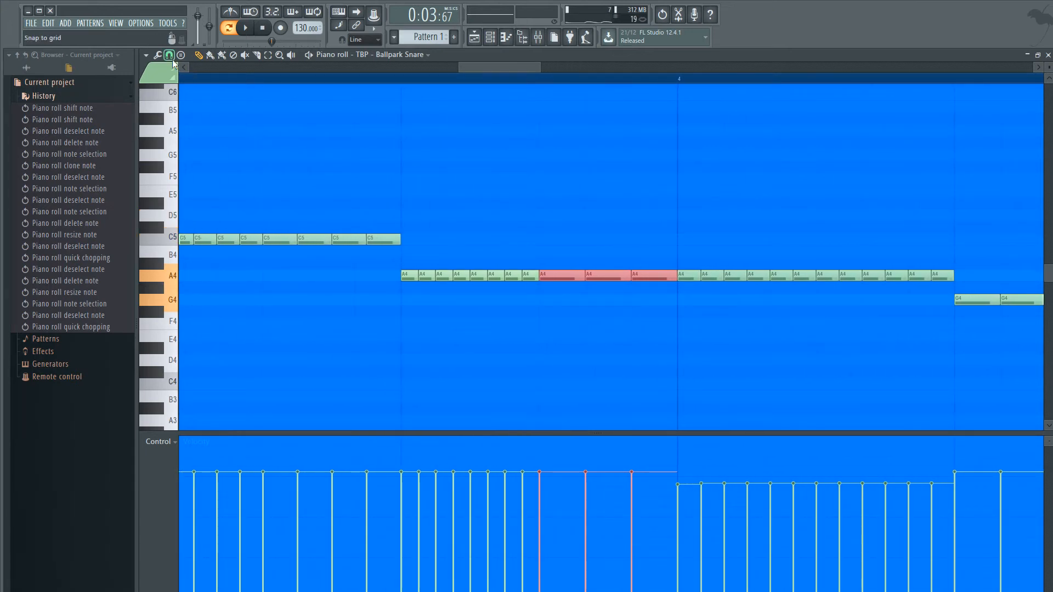
pyautogui.click(530, 227)
pyautogui.scroll(-4, 630, 301)
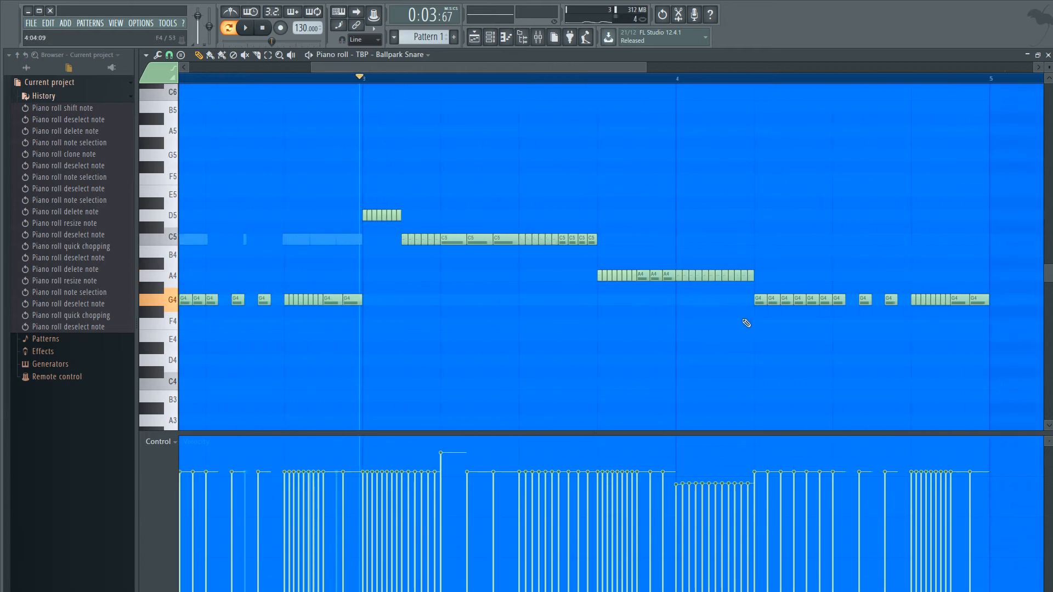
# - Replace the second half of the A4 roll after the bar 4 line with one long A4 note
pyautogui.scroll(2, 726, 320)
pyautogui.moveTo(771, 287); pyautogui.dragTo(528, 291)
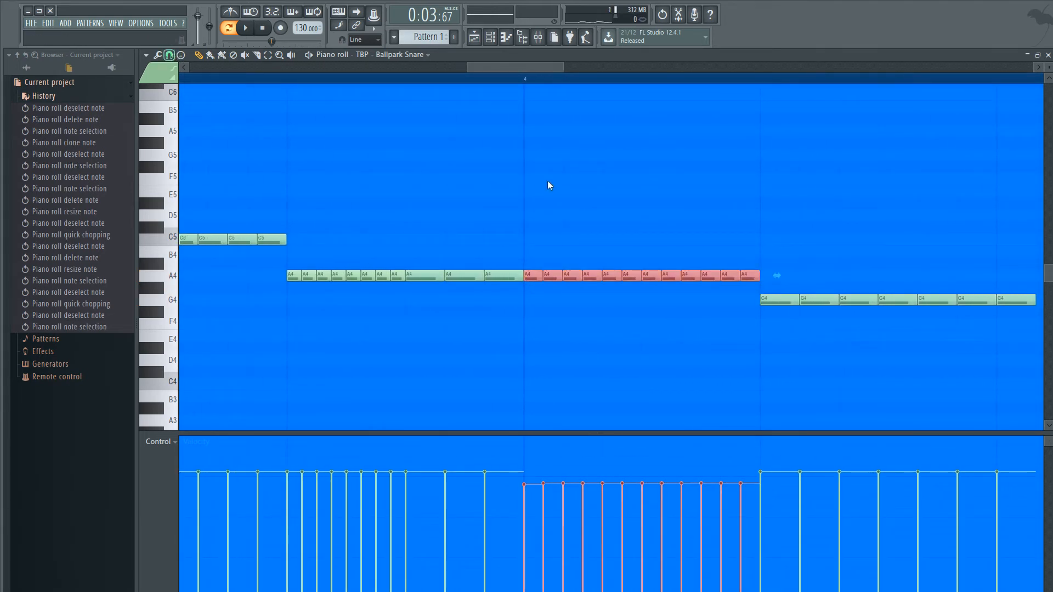
pyautogui.click(795, 271)
pyautogui.moveTo(760, 274)
pyautogui.mouseDown()
pyautogui.moveTo(754, 282)
pyautogui.moveTo(652, 277)
pyautogui.mouseUp()
pyautogui.click(647, 277)
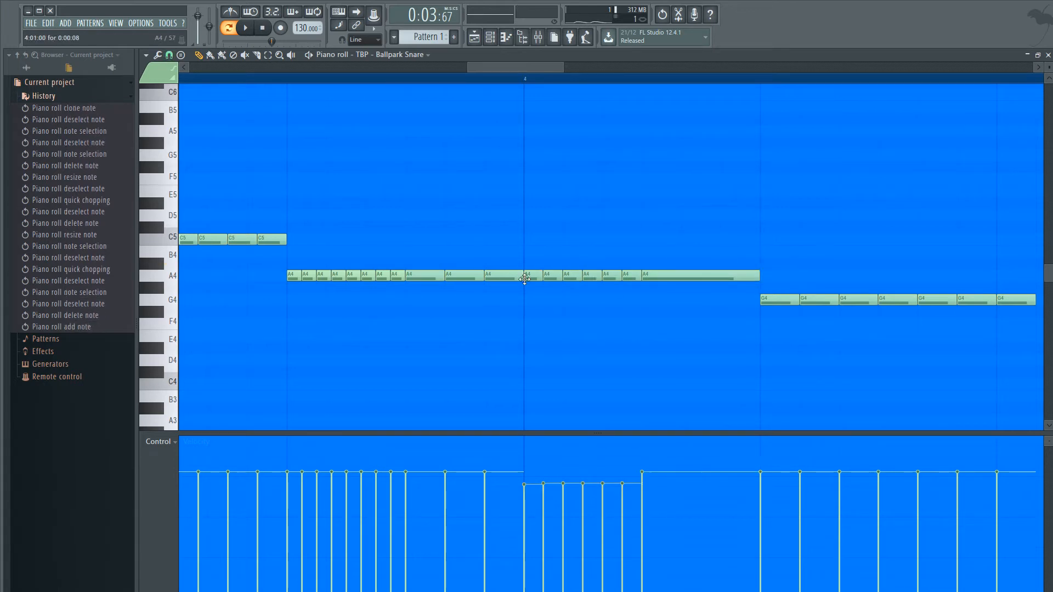
# - Quick-chop the long A4 note in bar 4 into three equal notes and audition the pattern
pyautogui.click(735, 276)
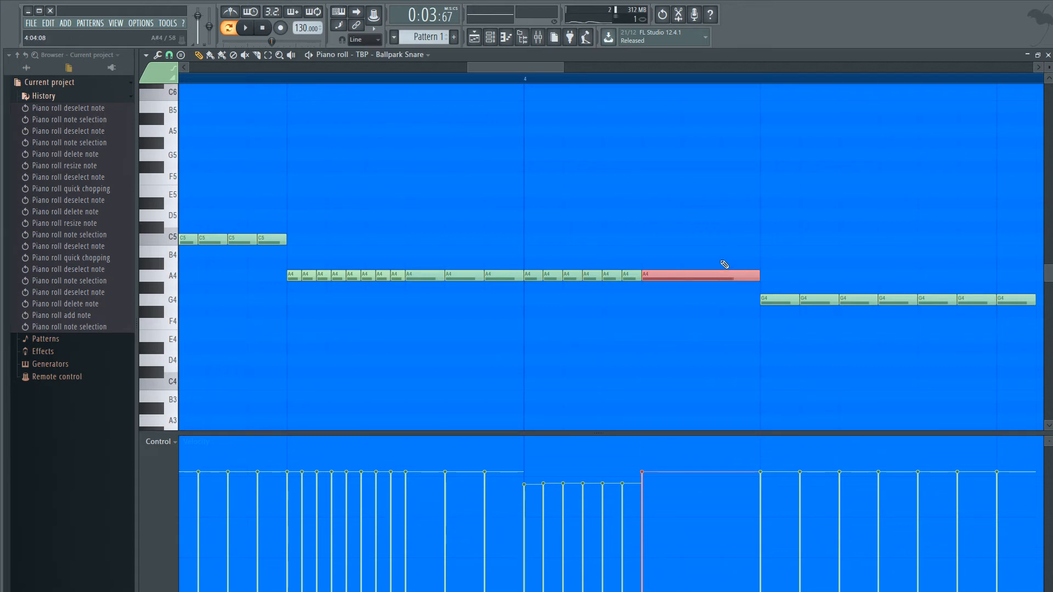
pyautogui.moveTo(721, 261); pyautogui.dragTo(718, 293)
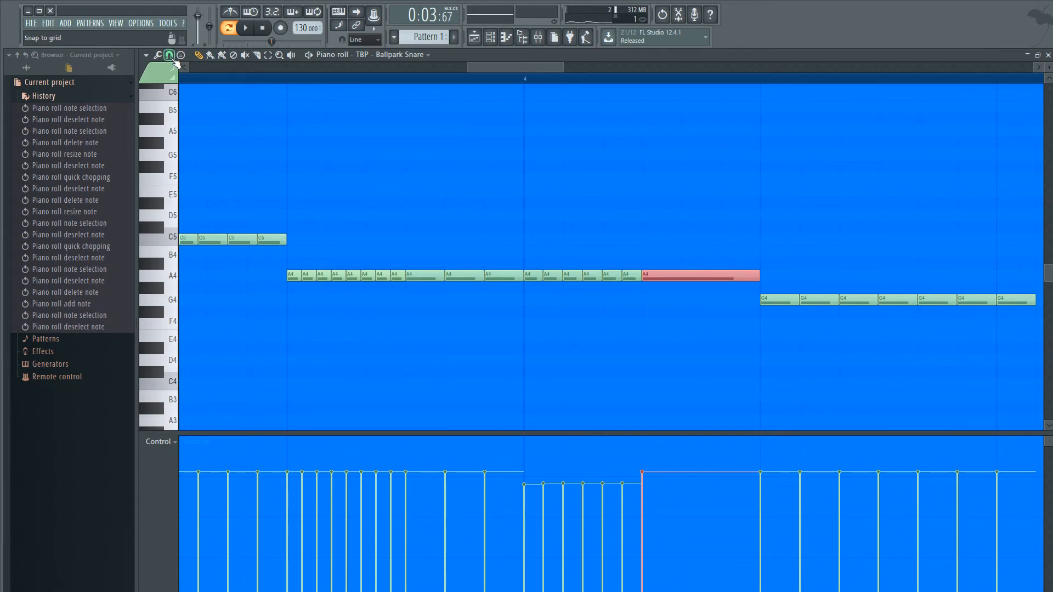
pyautogui.hotkey('ctrl', 'u')
pyautogui.press('space')
pyautogui.scroll(-3, 761, 395)
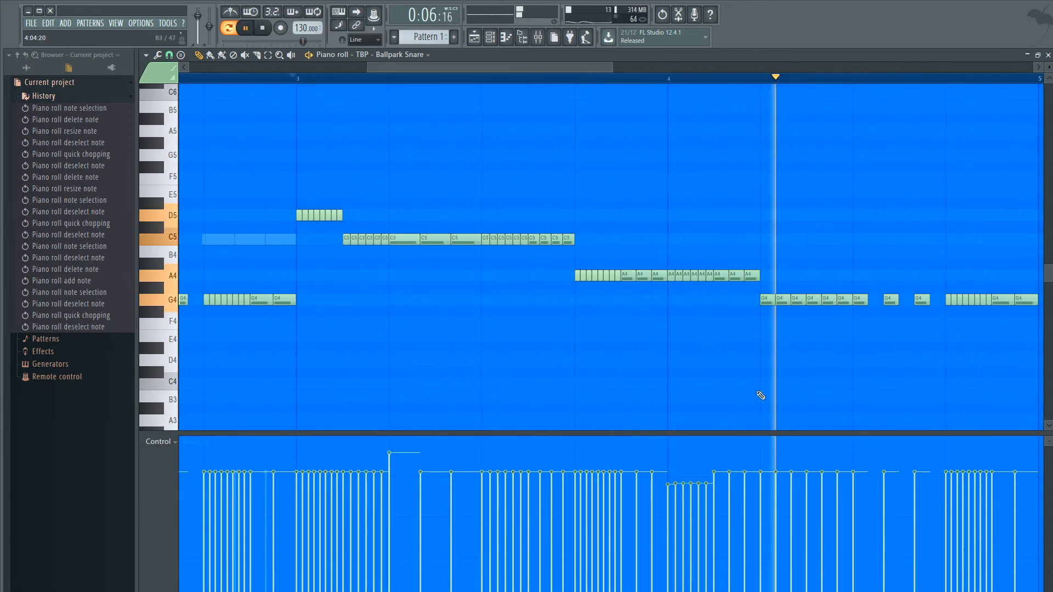
pyautogui.scroll(-2, 796, 386)
pyautogui.scroll(3, 799, 382)
pyautogui.press('space')
# - Delete the two isolated G4 notes and the seventh note of the G4 run in bar 4
pyautogui.rightClick(771, 301)
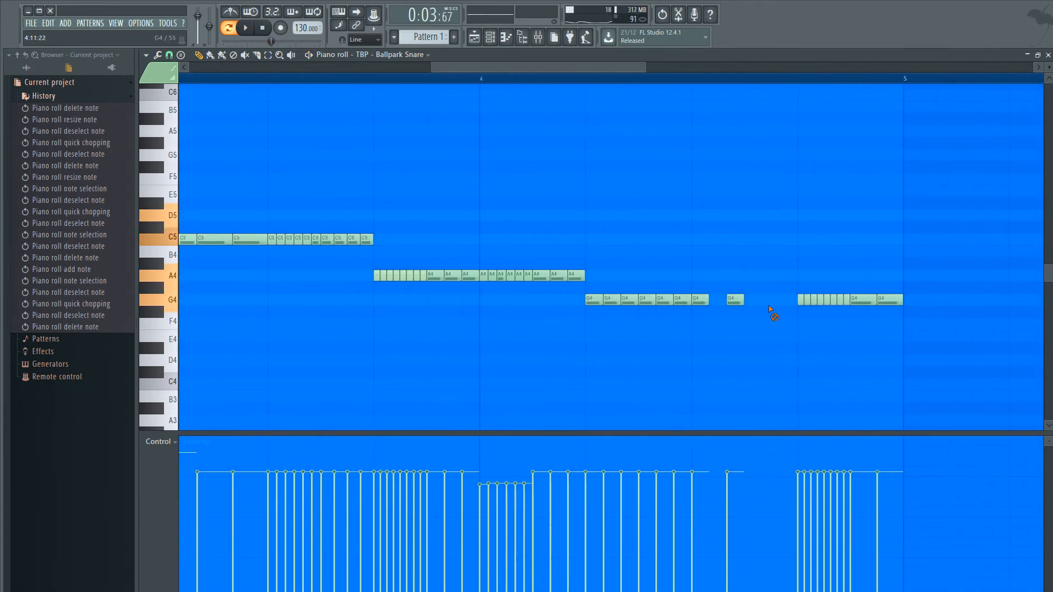
pyautogui.rightClick(737, 303)
pyautogui.rightClick(703, 302)
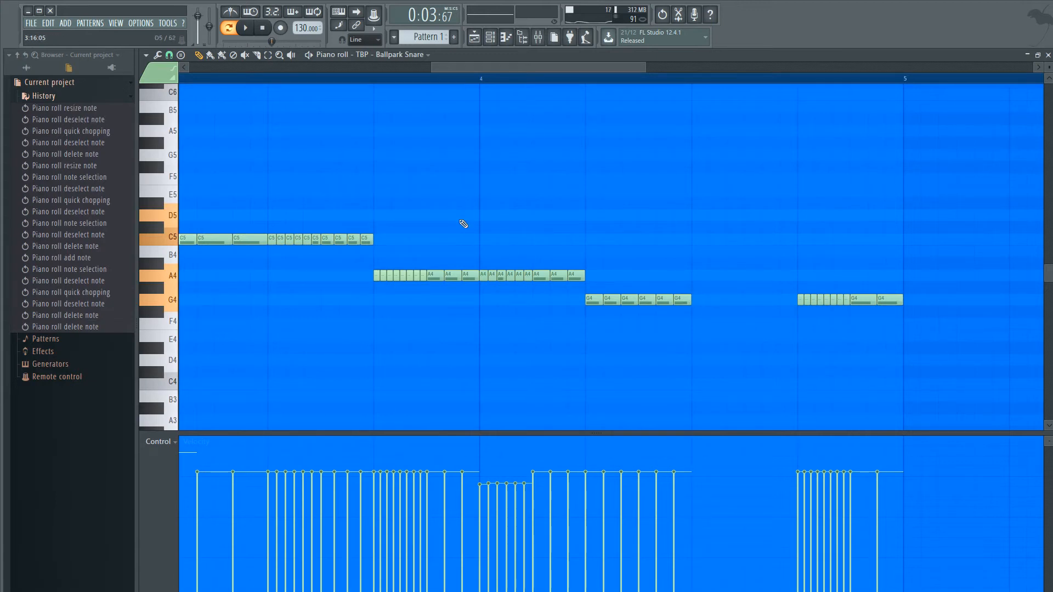
# - Clone the six G4 notes in bar 4 into the gap directly after them and audition the pattern
pyautogui.moveTo(585, 274)
pyautogui.mouseDown()
pyautogui.moveTo(540, 278)
pyautogui.moveTo(713, 283)
pyautogui.moveTo(698, 304)
pyautogui.moveTo(764, 300)
pyautogui.mouseUp()
pyautogui.click(718, 350)
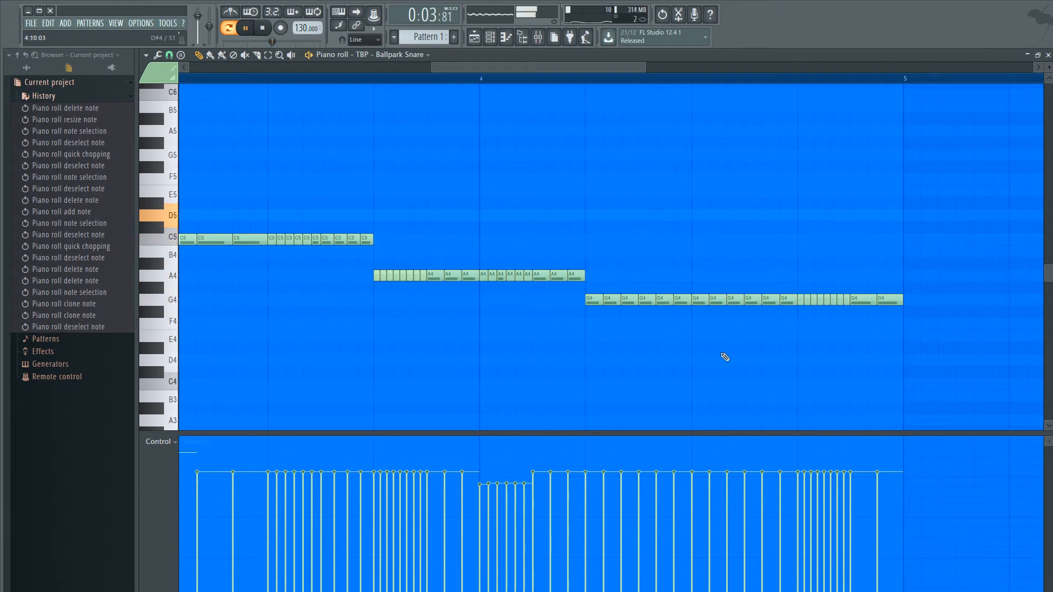
pyautogui.press('space')
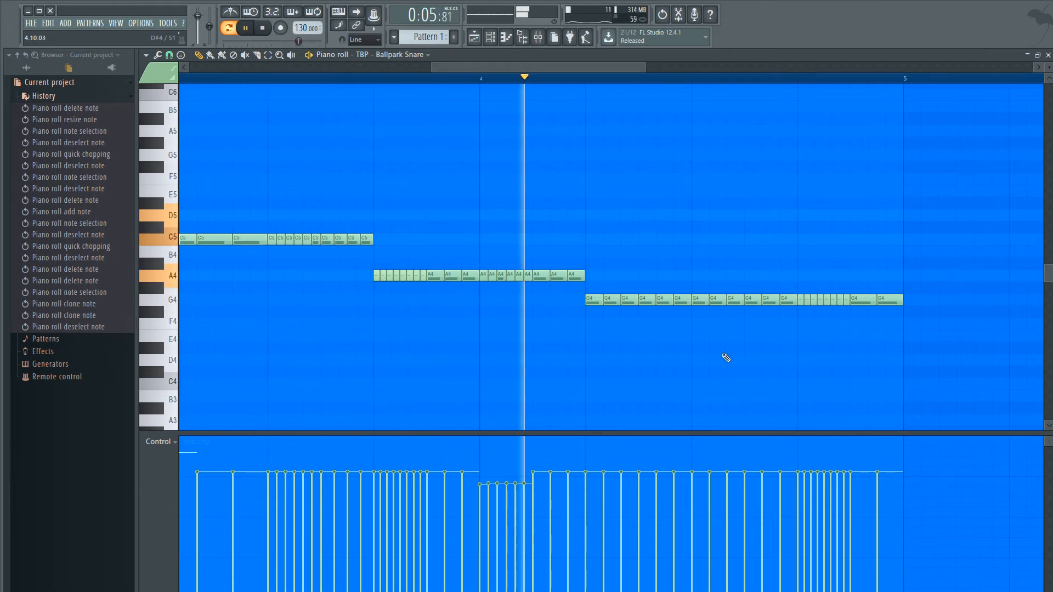
pyautogui.scroll(-4, 727, 357)
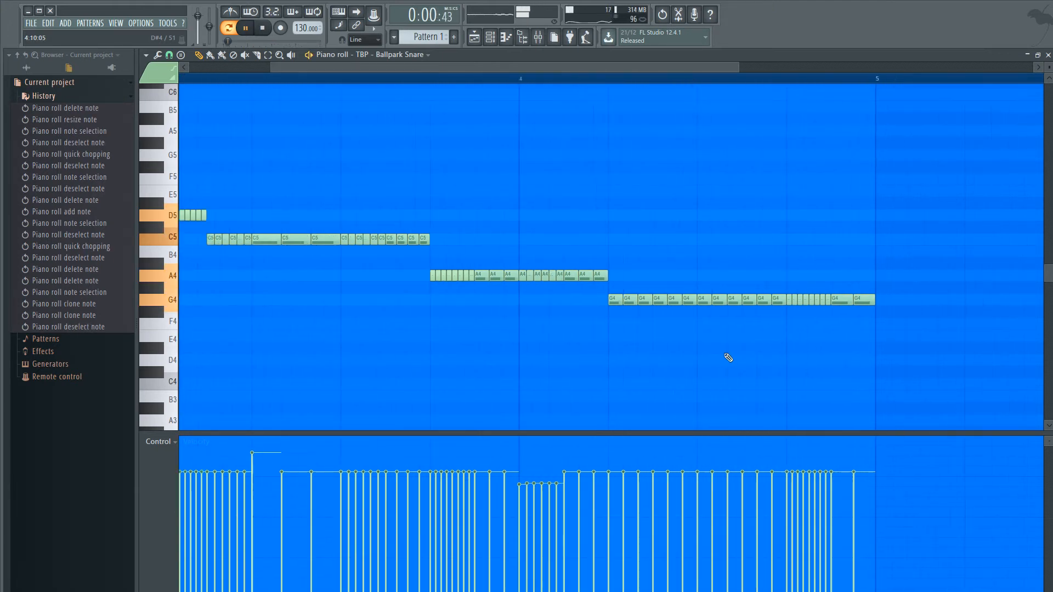
# - Delete the last G4 note before bar 5, listen to the ending and stop playback
pyautogui.scroll(4, 845, 335)
pyautogui.rightClick(732, 303)
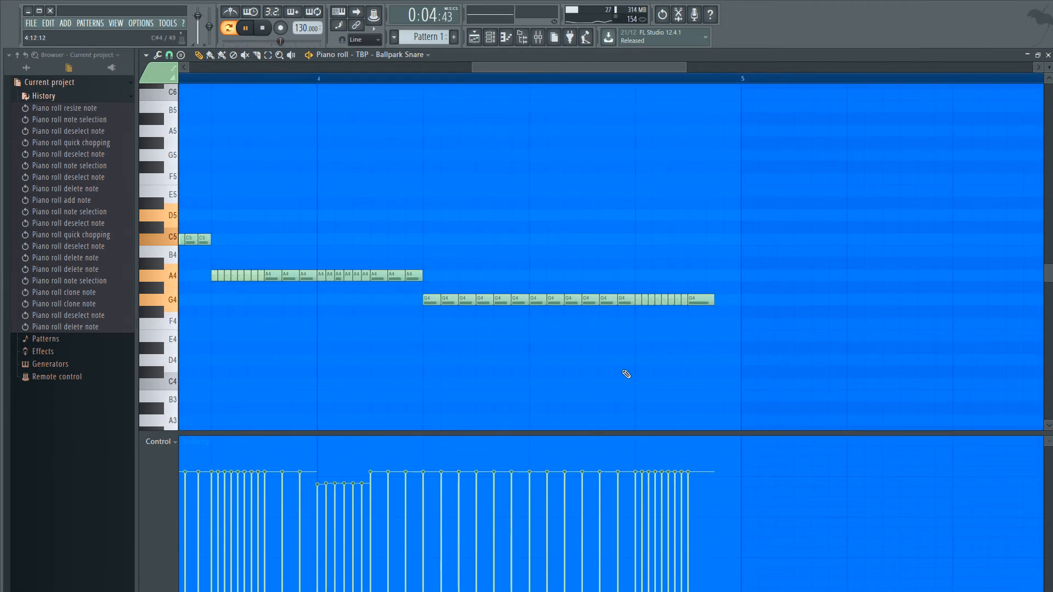
pyautogui.scroll(-5, 611, 367)
pyautogui.scroll(2, 790, 391)
pyautogui.scroll(3, 888, 371)
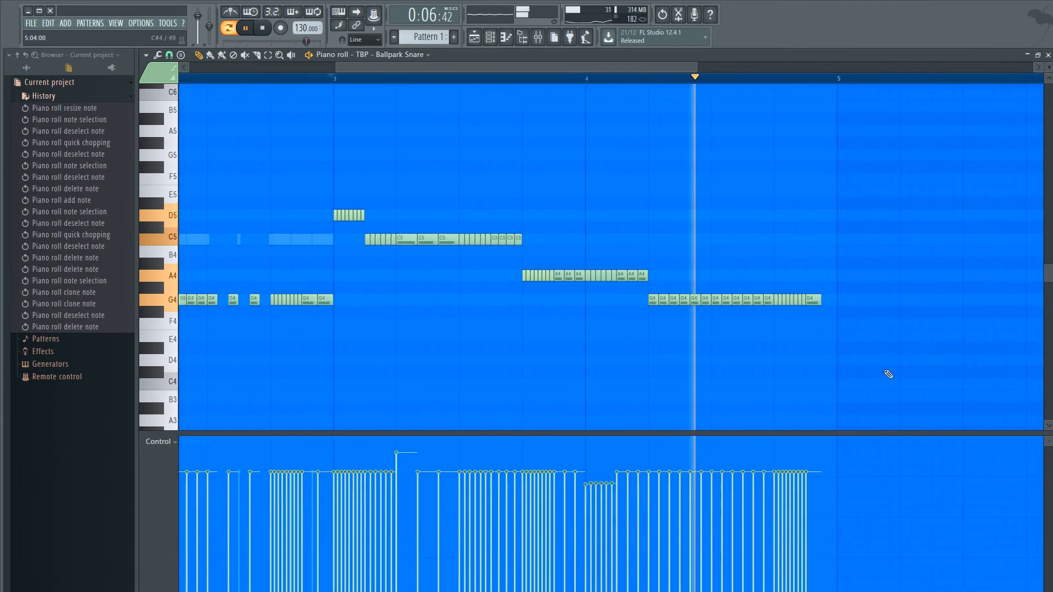
pyautogui.press('space')
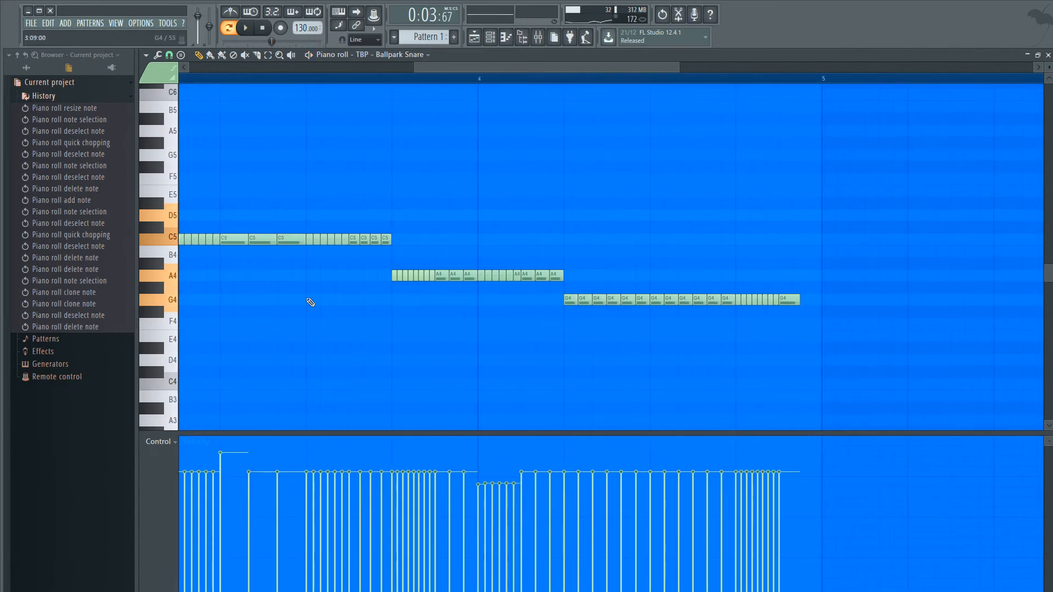
pyautogui.moveTo(554, 291); pyautogui.dragTo(719, 352)
pyautogui.click(718, 353)
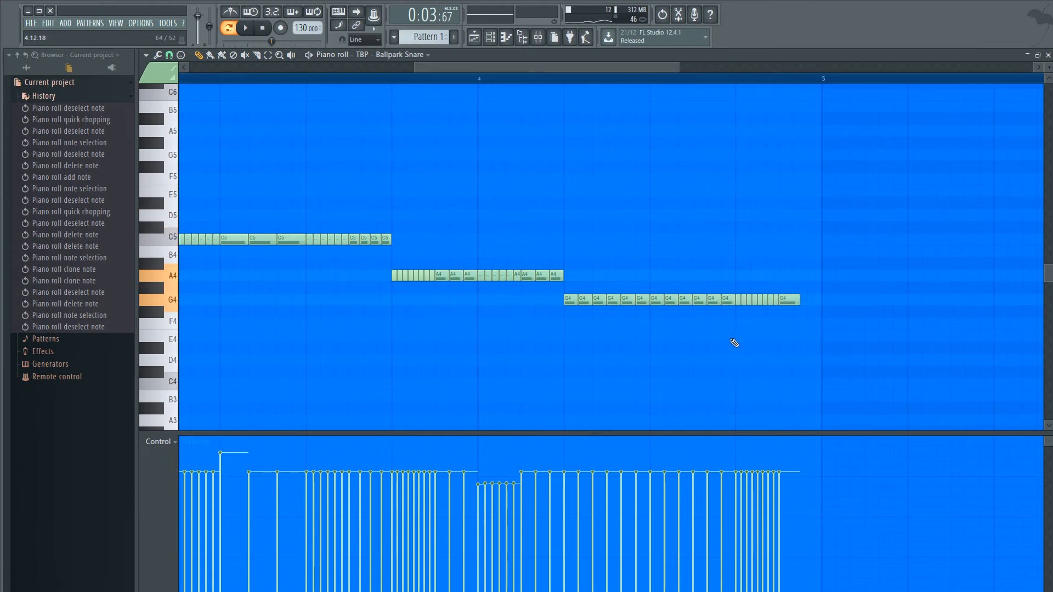
pyautogui.moveTo(556, 311); pyautogui.dragTo(730, 283)
pyautogui.keyDown('ctrl'); pyautogui.click(713, 313); pyautogui.keyUp('ctrl')
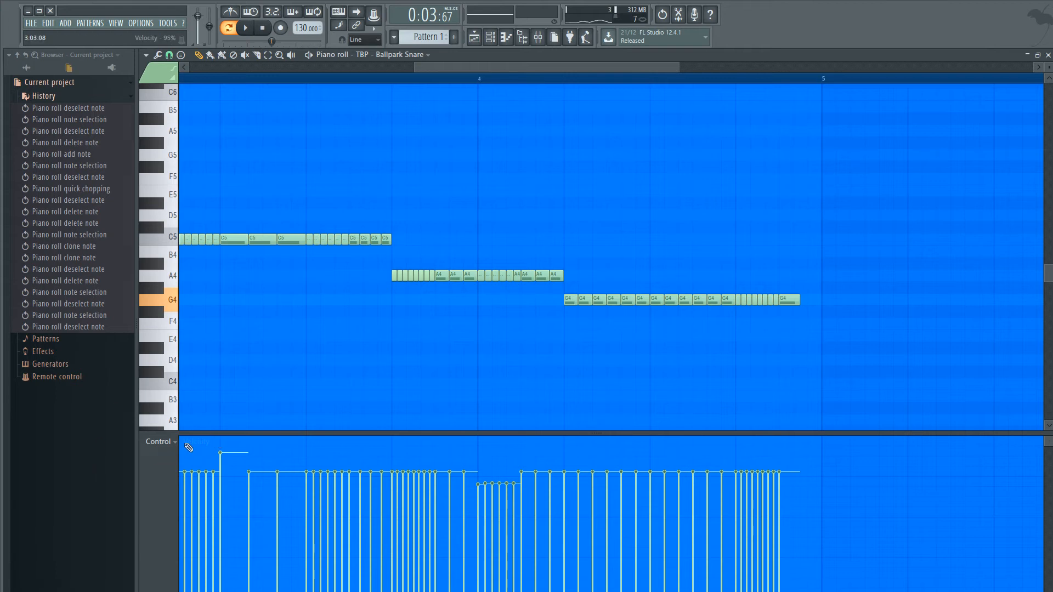
# - Collapse the current project's tree in the browser and switch the control lane to note fine pitch
pyautogui.moveTo(197, 434); pyautogui.dragTo(265, 436)
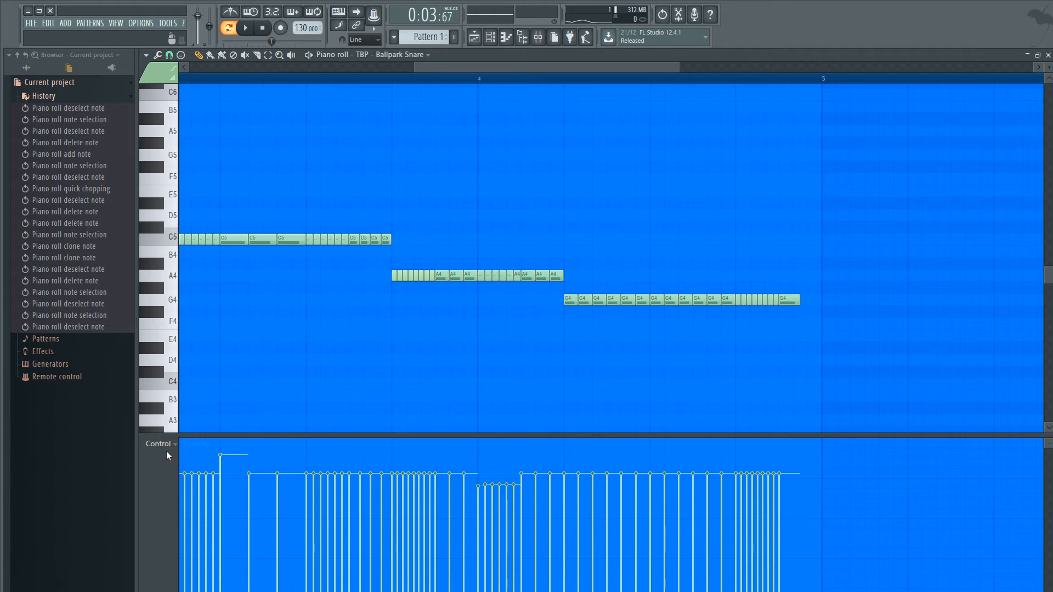
pyautogui.click(17, 55)
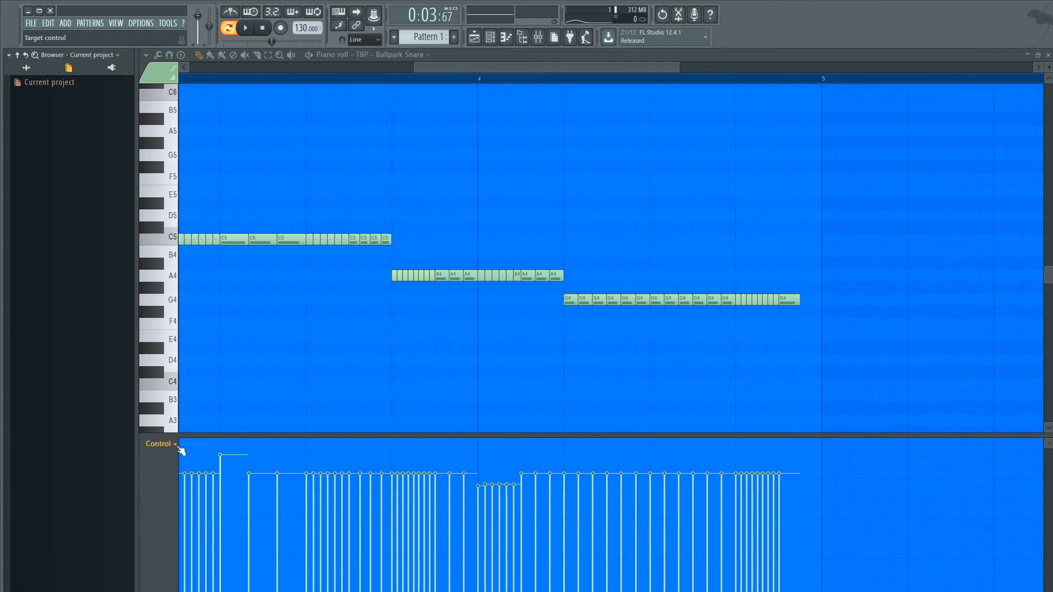
pyautogui.click(191, 515)
# - Examine the fine pitch levels across the pattern, highlighting the D5 roll and the first C5 notes of bar 3
pyautogui.scroll(-5, 494, 449)
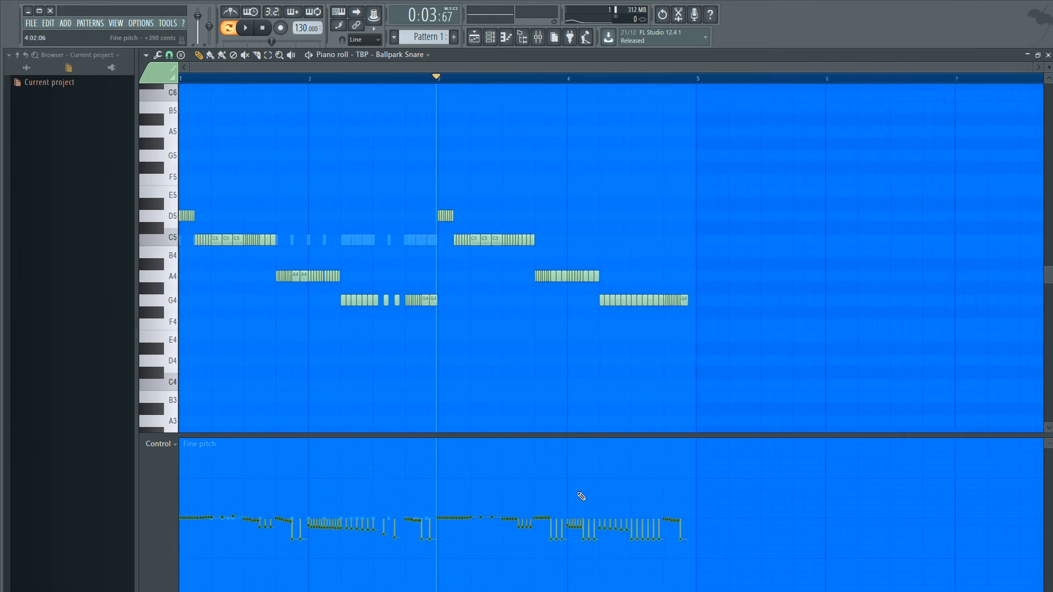
pyautogui.scroll(-2, 581, 497)
pyautogui.scroll(3, 434, 518)
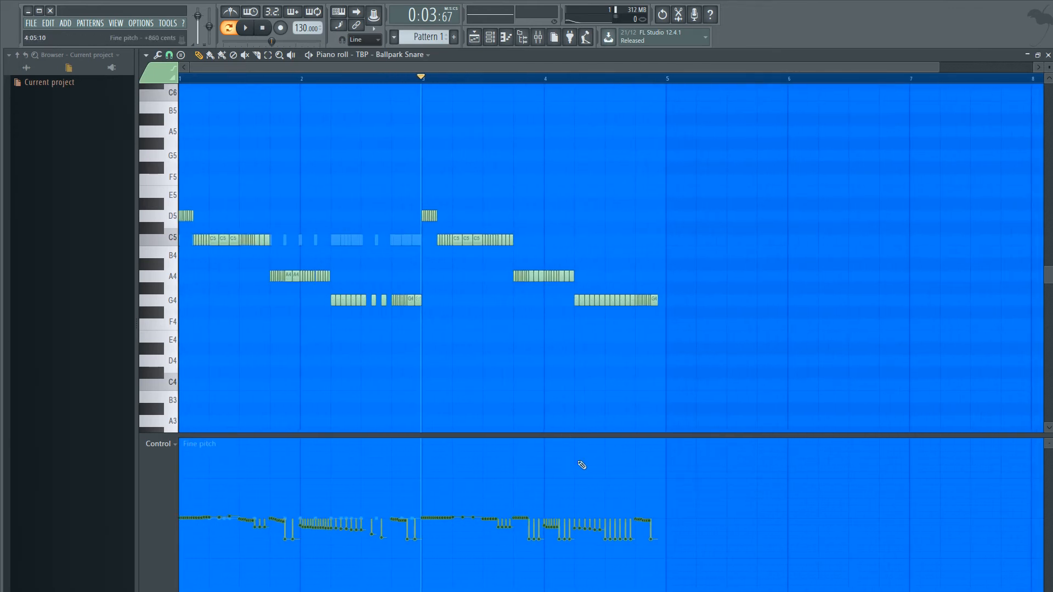
pyautogui.scroll(4, 580, 463)
pyautogui.scroll(-1, 432, 452)
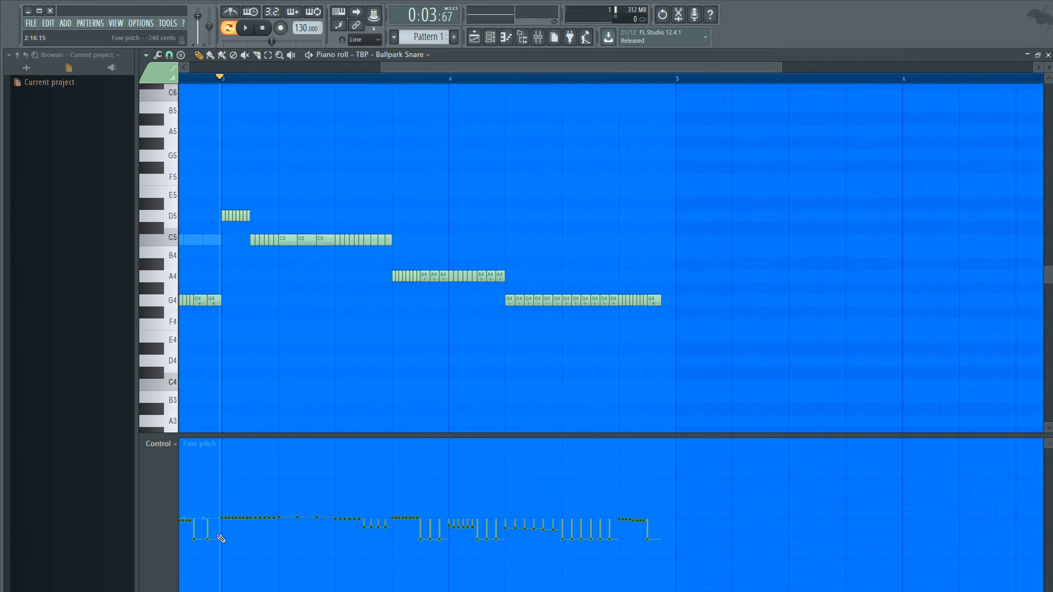
pyautogui.scroll(5, 218, 536)
pyautogui.scroll(-3, 268, 516)
pyautogui.moveTo(222, 222); pyautogui.dragTo(351, 202)
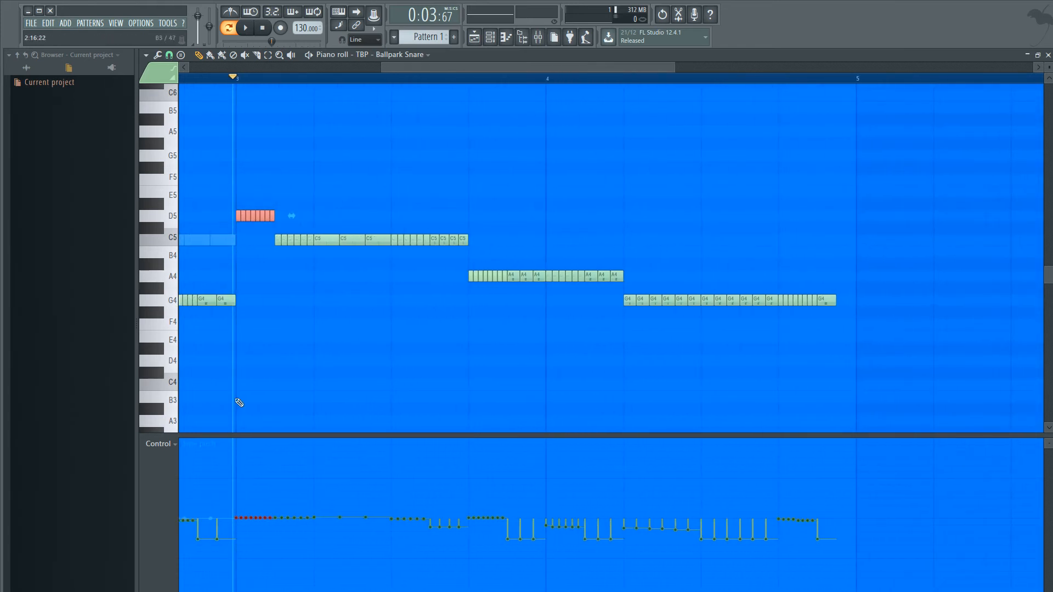
pyautogui.moveTo(243, 246); pyautogui.dragTo(276, 228)
pyautogui.keyDown('ctrl'); pyautogui.click(370, 399); pyautogui.keyUp('ctrl')
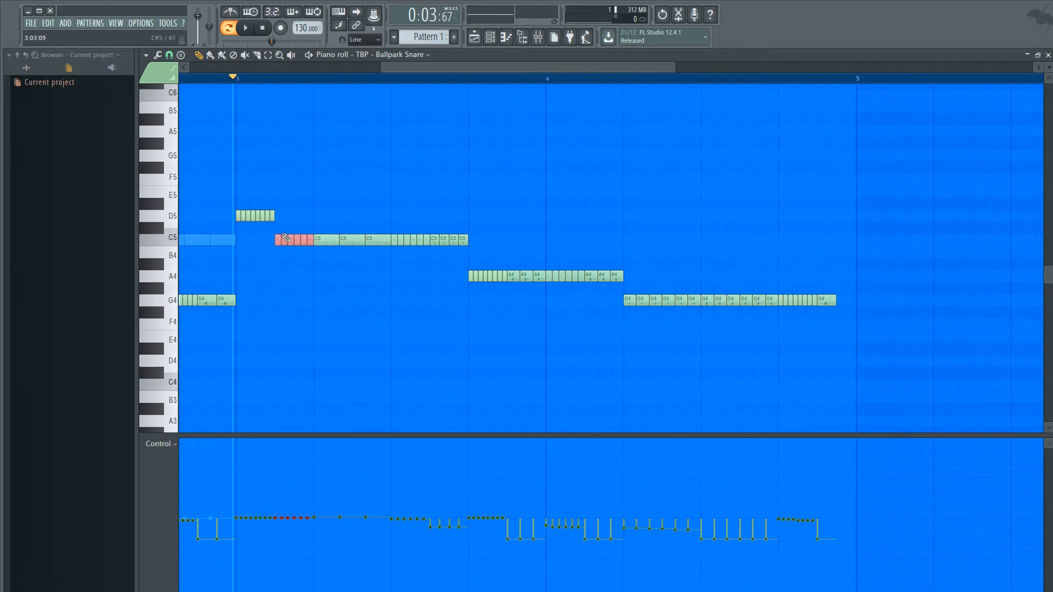
pyautogui.keyDown('ctrl'); pyautogui.click(314, 376); pyautogui.keyUp('ctrl')
pyautogui.moveTo(315, 258); pyautogui.dragTo(277, 234)
# - Lower the fine pitch of the last four C5 notes in bar 3 to an even level of about -230 cents
pyautogui.keyDown('ctrl'); pyautogui.scroll(3, 470, 406); pyautogui.keyUp('ctrl')
pyautogui.moveTo(475, 247); pyautogui.dragTo(408, 224)
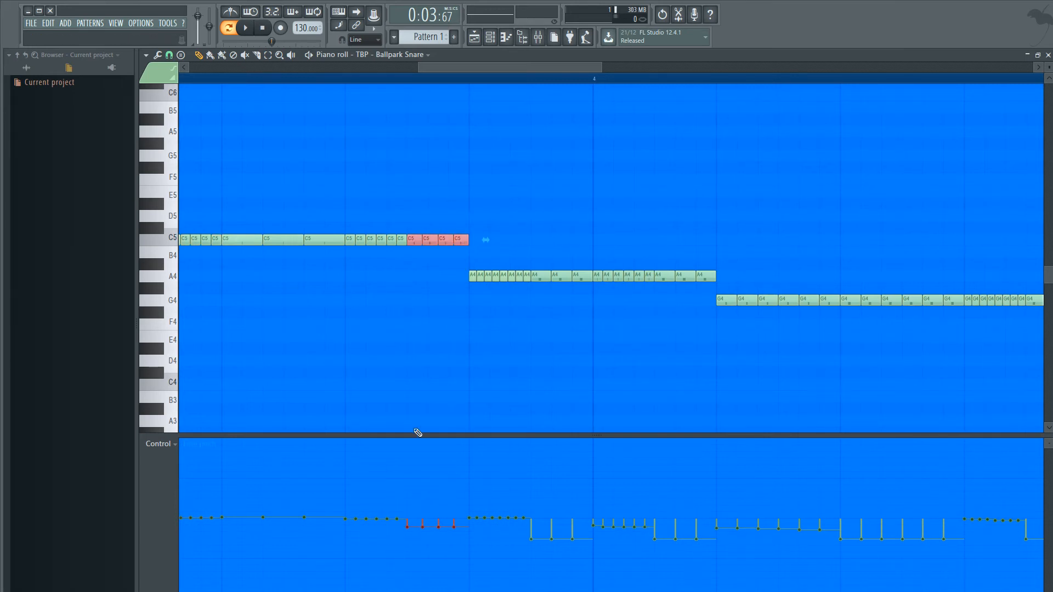
pyautogui.keyDown('ctrl'); pyautogui.click(416, 411); pyautogui.keyUp('ctrl')
pyautogui.moveTo(404, 526)
pyautogui.mouseDown()
pyautogui.moveTo(468, 525)
pyautogui.moveTo(425, 524)
pyautogui.moveTo(459, 527)
pyautogui.moveTo(468, 541)
pyautogui.mouseUp()
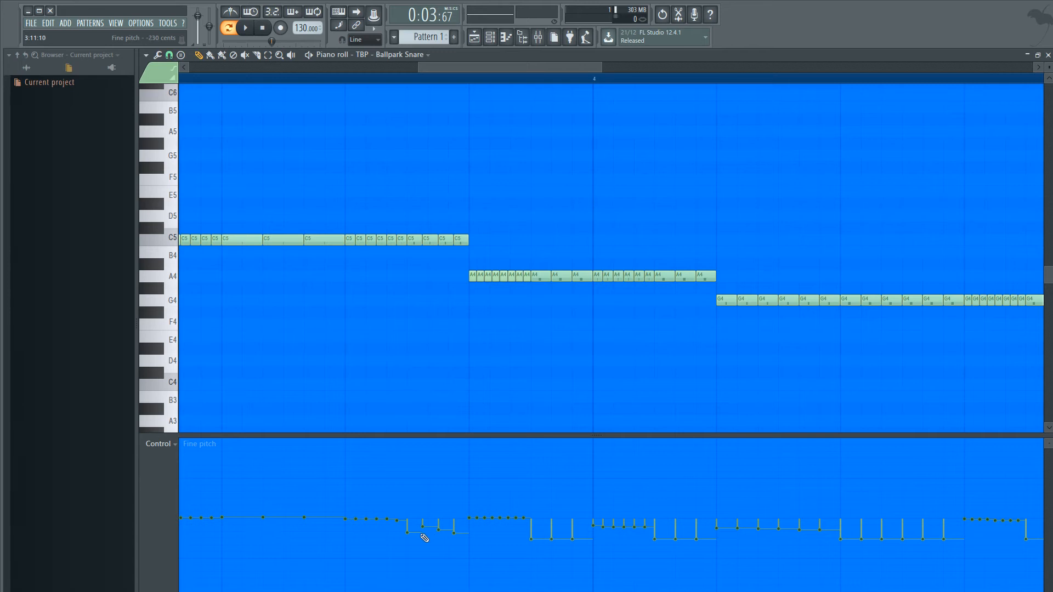
pyautogui.scroll(4, 425, 538)
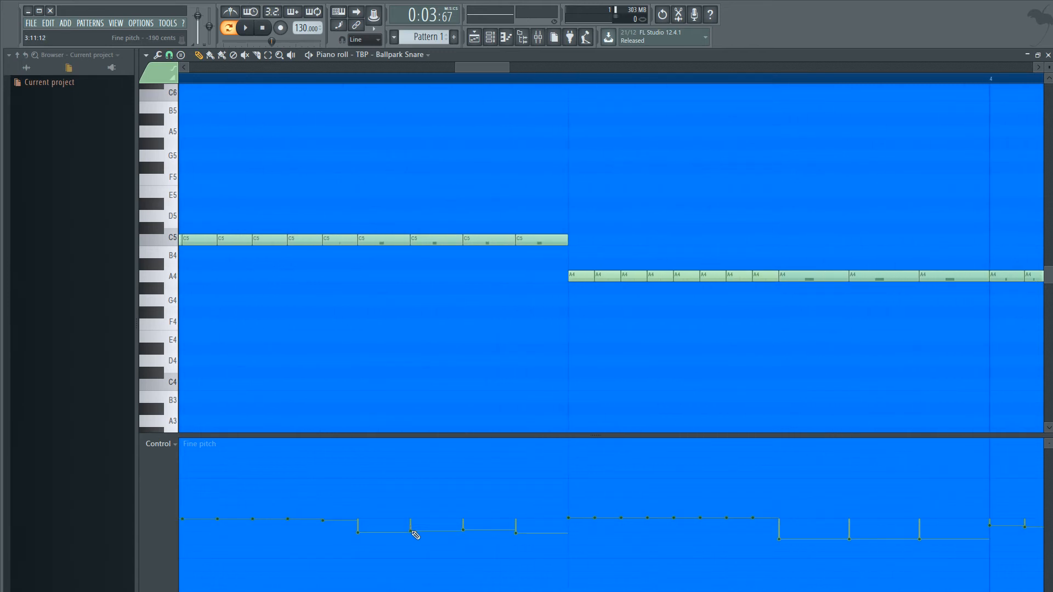
pyautogui.moveTo(411, 532); pyautogui.dragTo(465, 534)
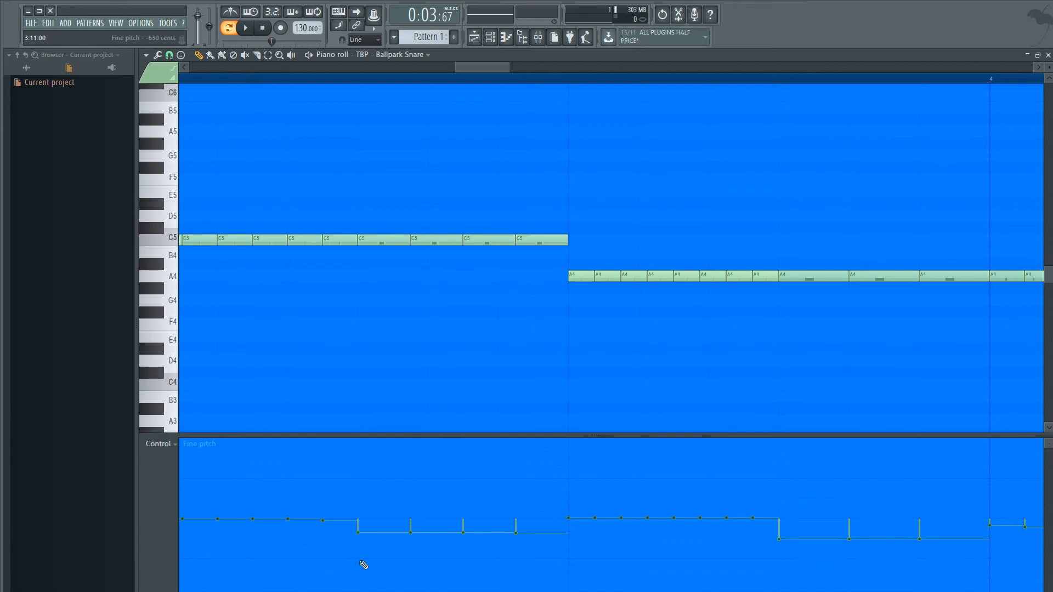
# - Try raising the fine pitch of the last four C5 notes in bar 3 to about +640 cents and audition them
pyautogui.moveTo(359, 487); pyautogui.dragTo(504, 482)
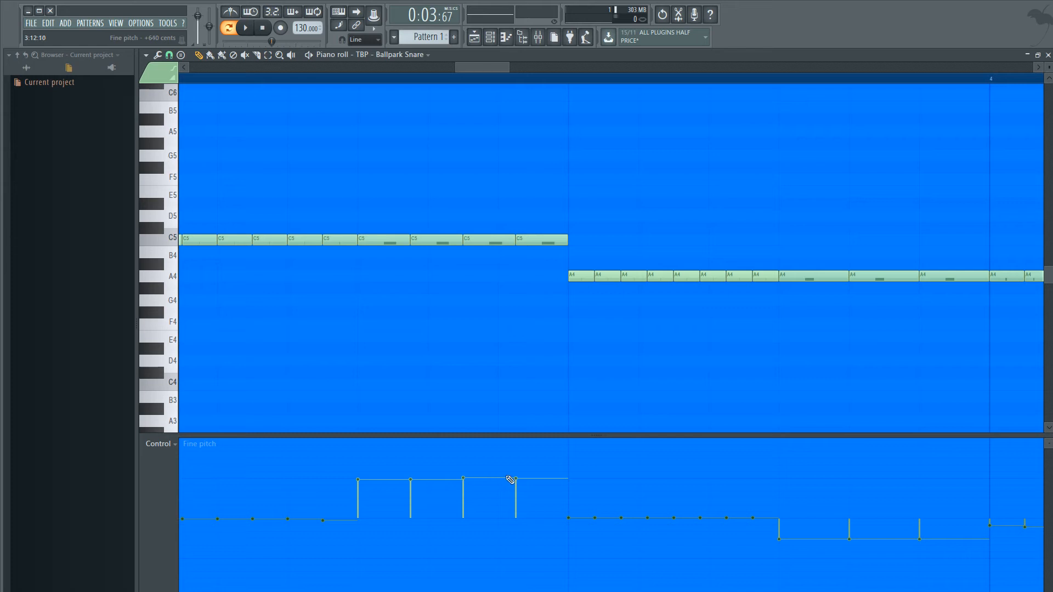
pyautogui.moveTo(417, 484); pyautogui.dragTo(414, 481)
pyautogui.press('space')
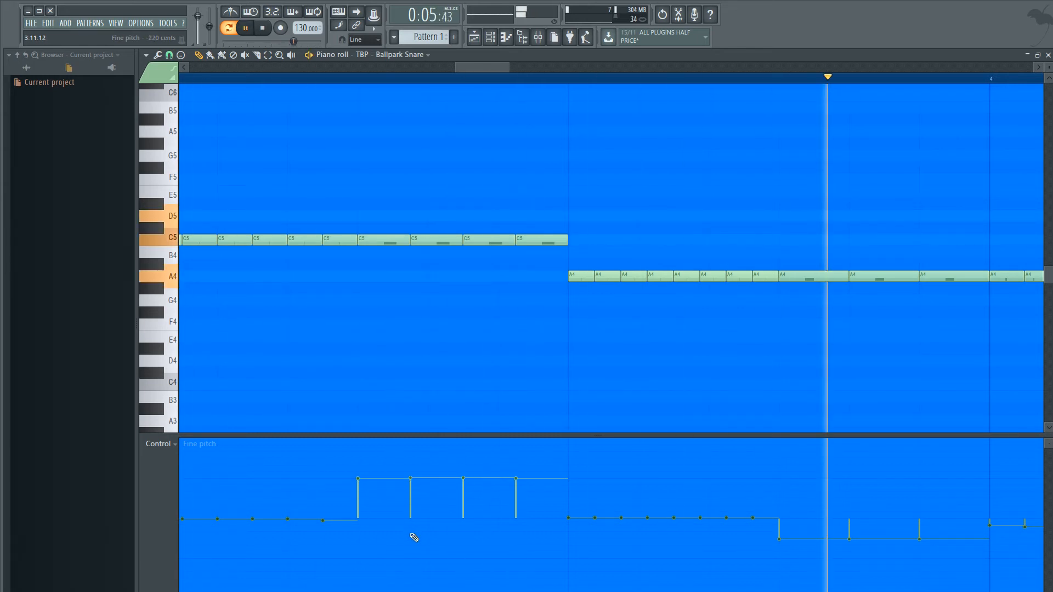
pyautogui.press('space')
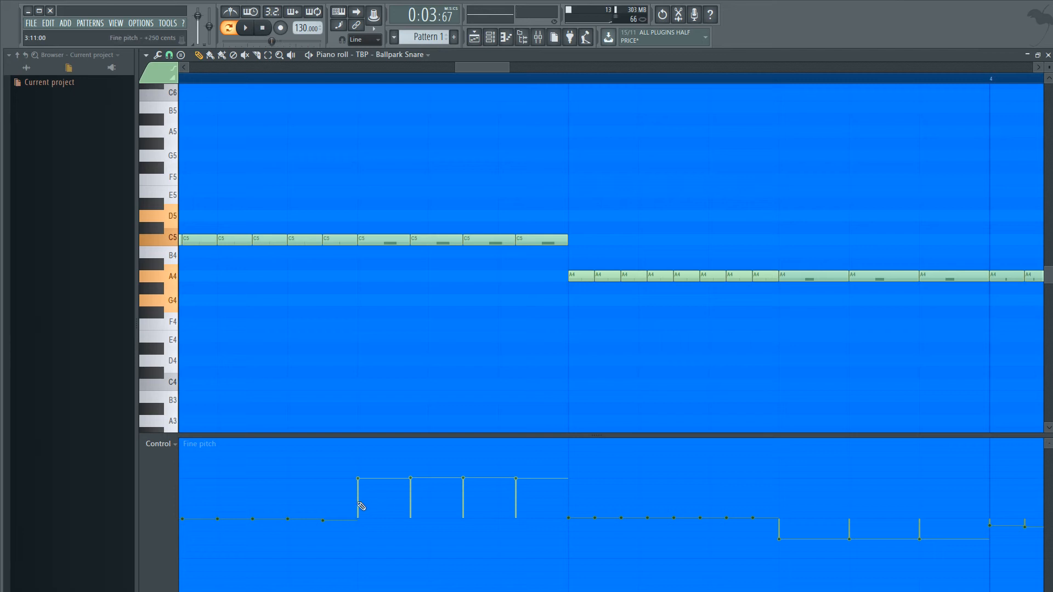
# - Lower the fine pitch of the last four C5 notes in bar 3 and the adjoining first A4 note to an even level below zero
pyautogui.moveTo(363, 540); pyautogui.dragTo(571, 535)
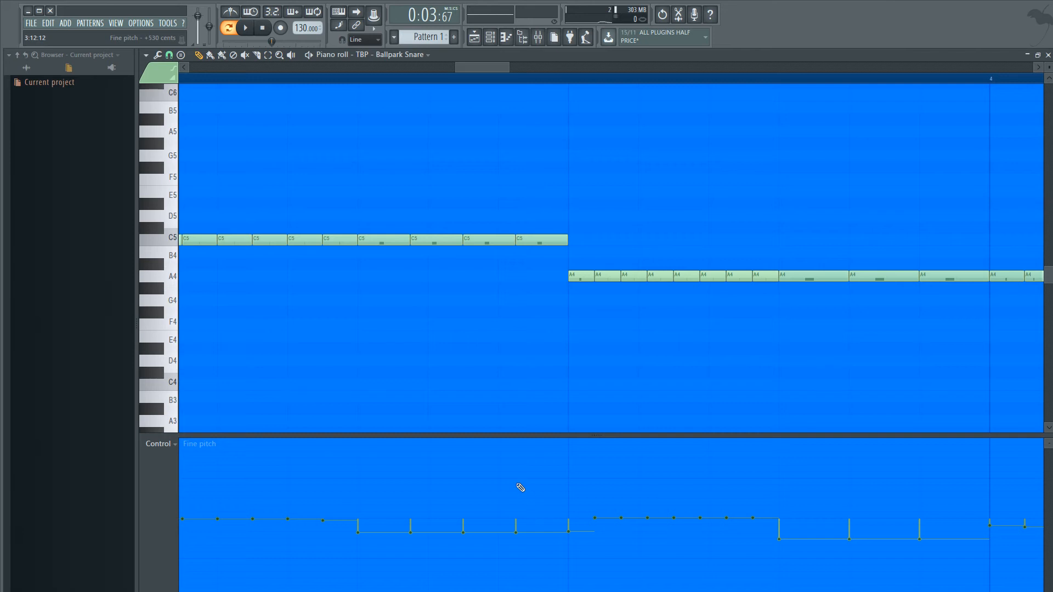
# - Audition the pattern, and lower the fine pitch of the last three A4 notes in bar 4 to an even level of about -430 cents
pyautogui.scroll(-3, 520, 487)
pyautogui.press('space')
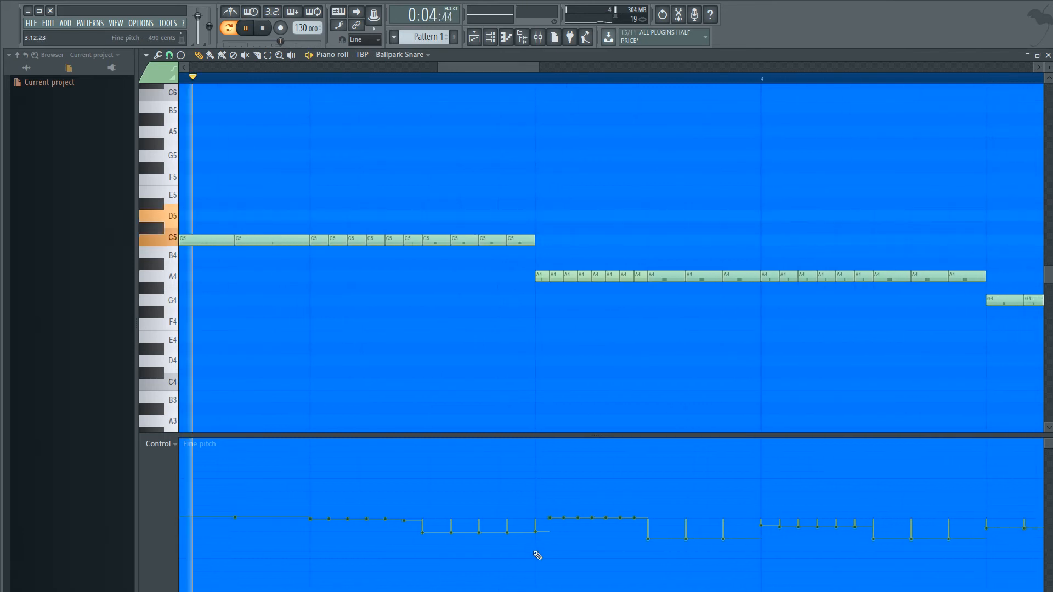
pyautogui.scroll(-5, 576, 557)
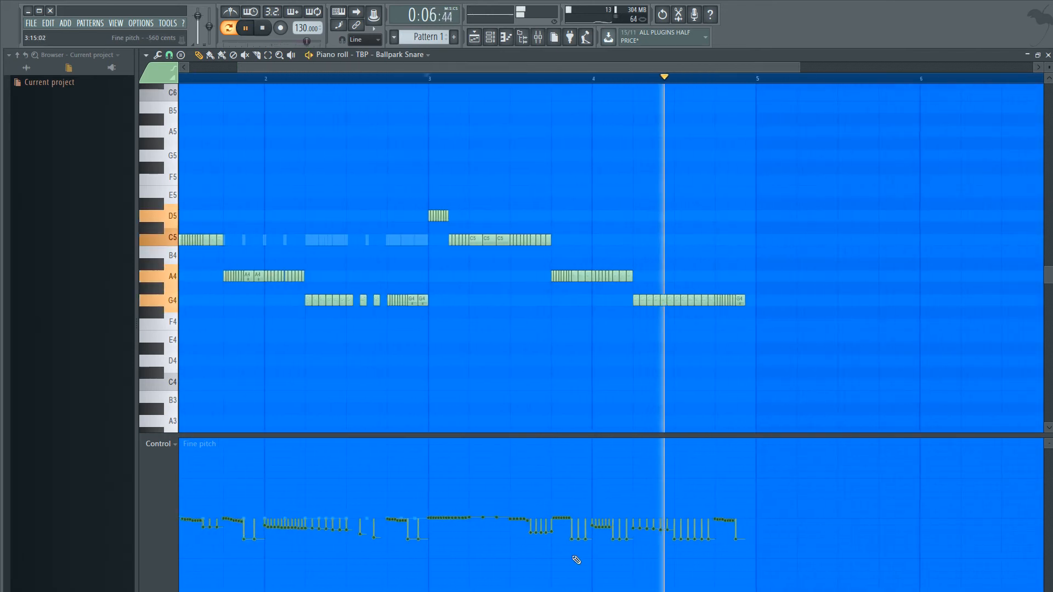
pyautogui.press('space')
pyautogui.scroll(5, 547, 545)
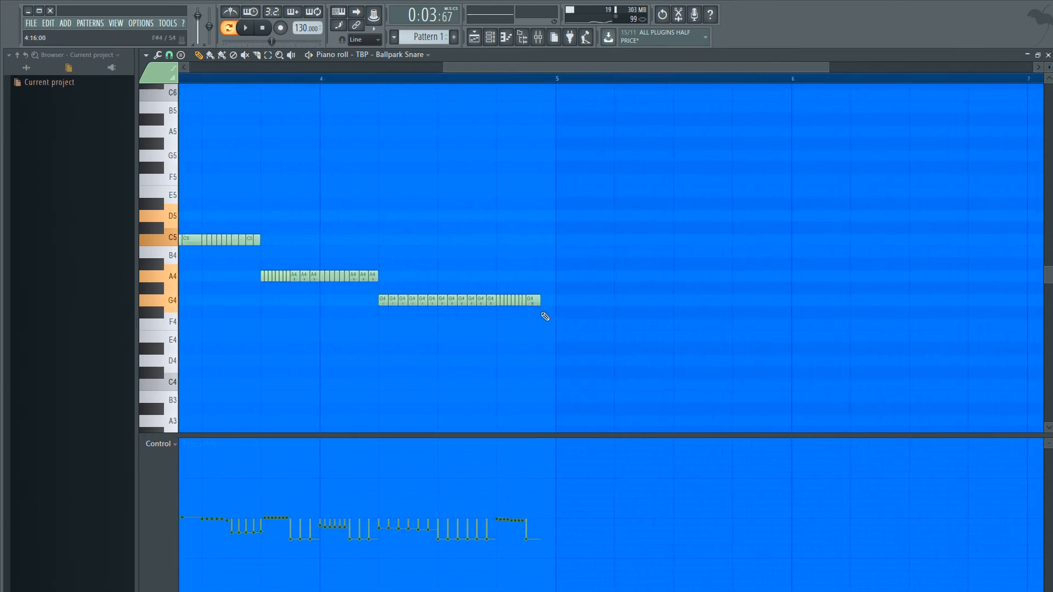
pyautogui.scroll(-3, 406, 466)
pyautogui.scroll(3, 295, 447)
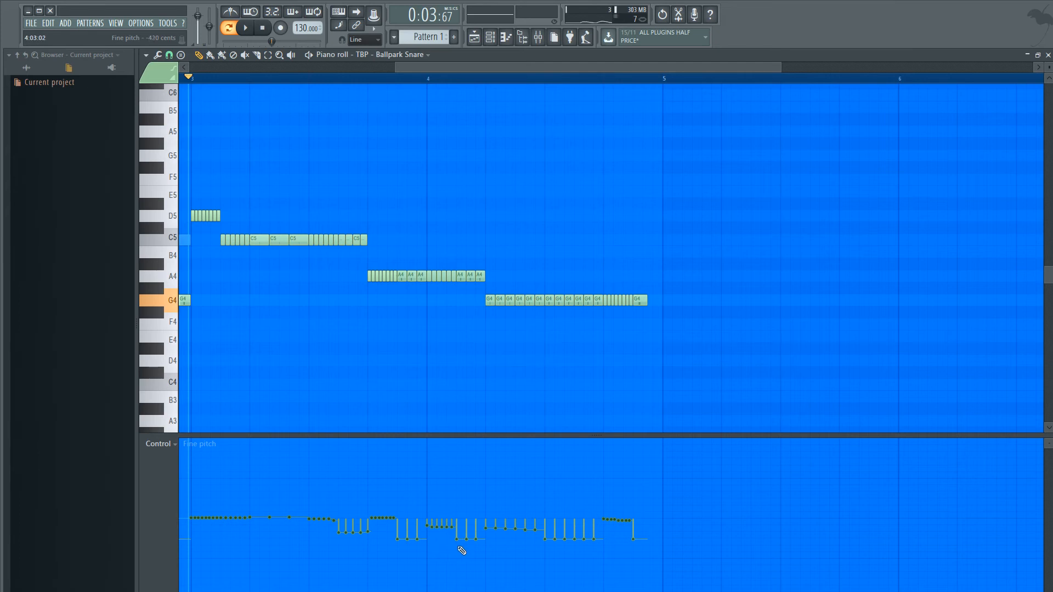
pyautogui.moveTo(462, 549); pyautogui.dragTo(486, 550)
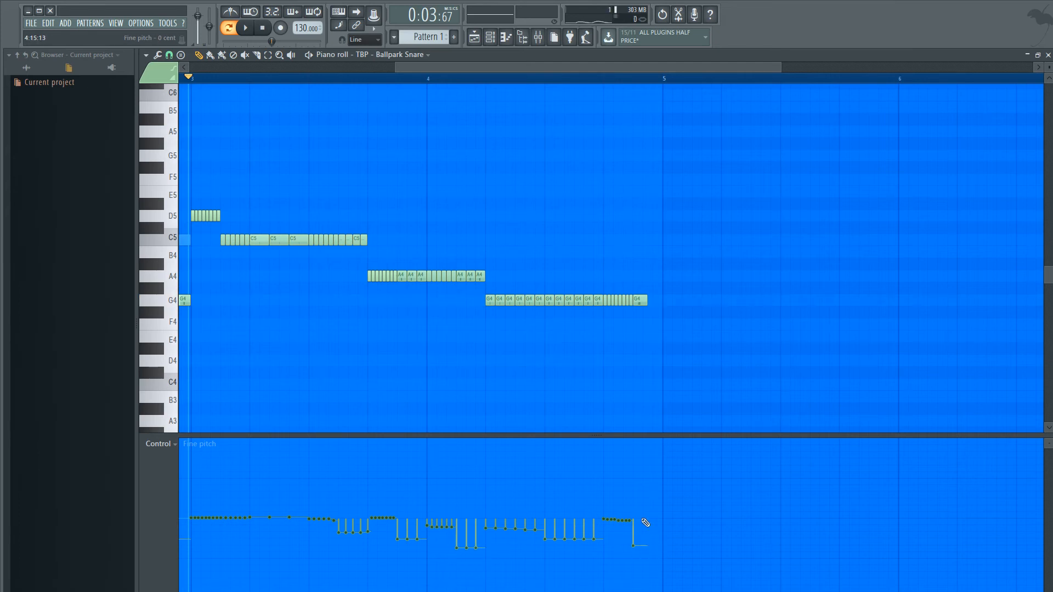
# - Replace the last G4 note in bar 4 with three shorter G4 notes that fill the bar to its end
pyautogui.rightClick(641, 300)
pyautogui.scroll(1, 647, 384)
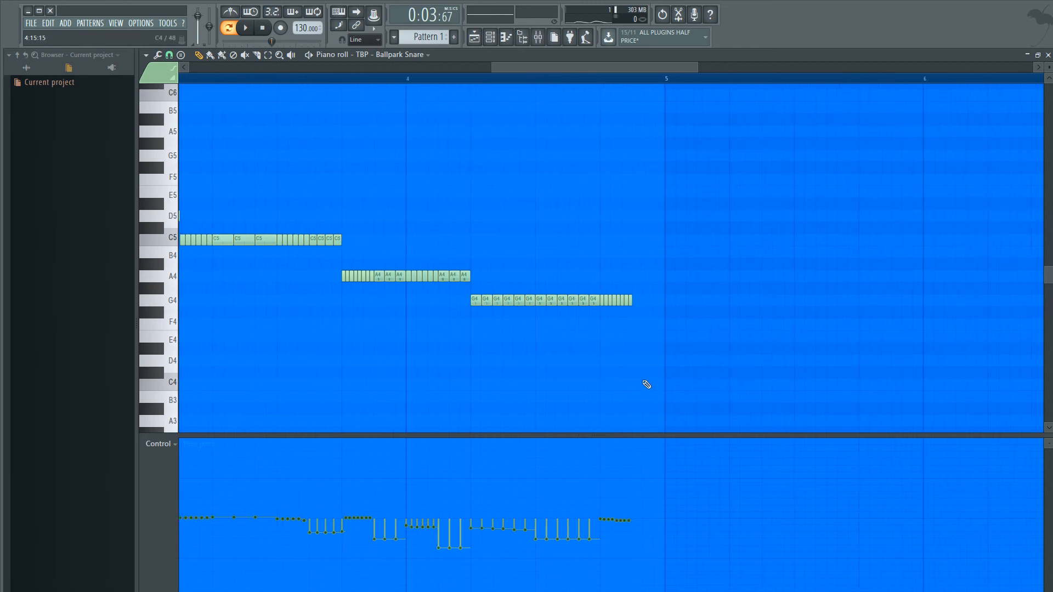
pyautogui.click(634, 301)
pyautogui.click(650, 301)
pyautogui.click(665, 302)
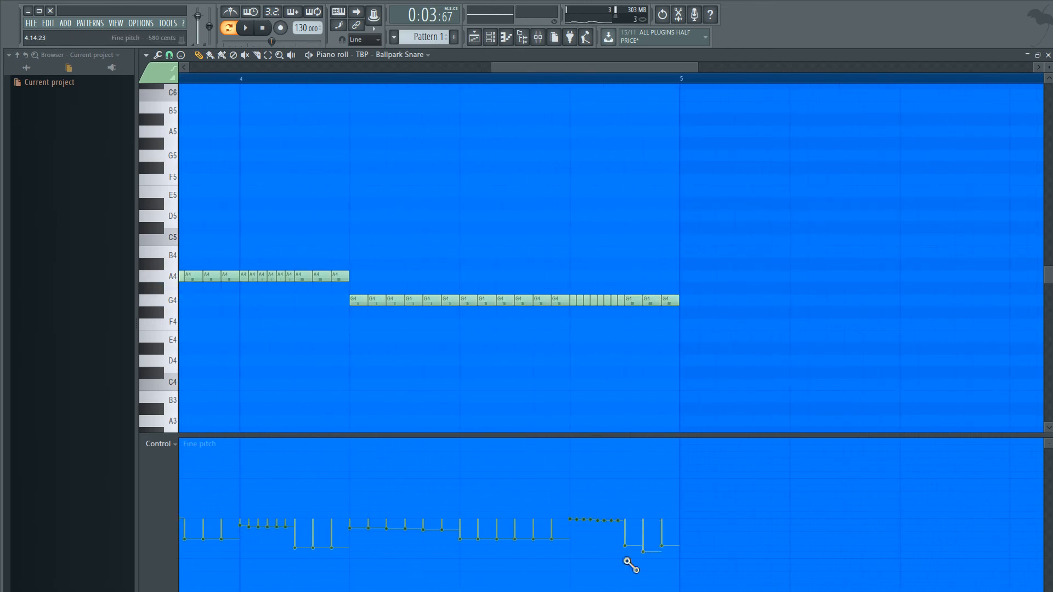
# - Lower the fine pitch of the three closing G4 notes in bar 4 to an even level of about -580 cents and audition them
pyautogui.moveTo(626, 560); pyautogui.dragTo(684, 563)
pyautogui.keyDown('ctrl'); pyautogui.scroll(-6, 665, 477); pyautogui.keyUp('ctrl')
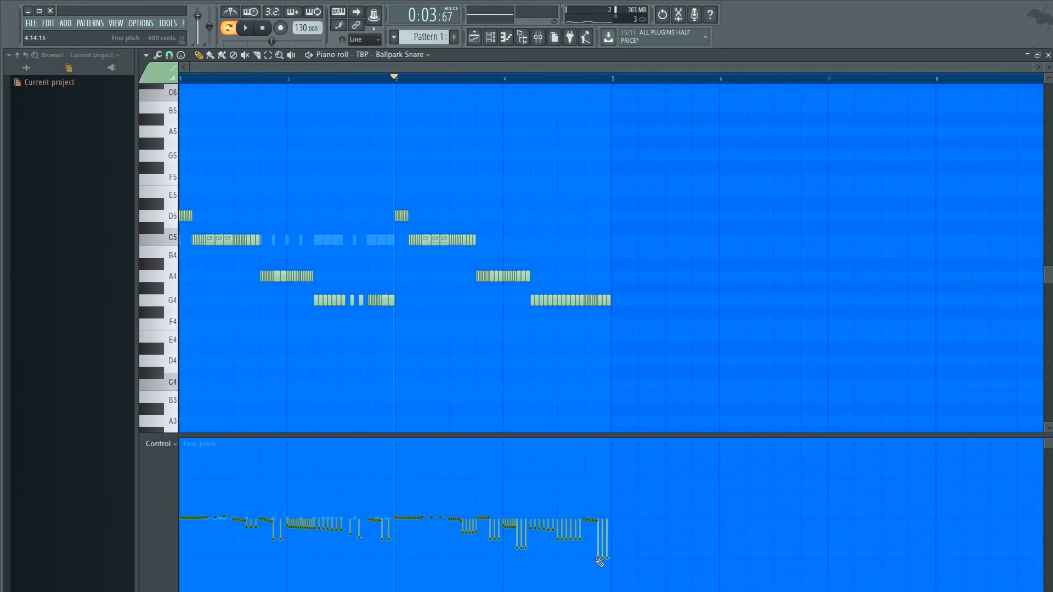
pyautogui.press('space')
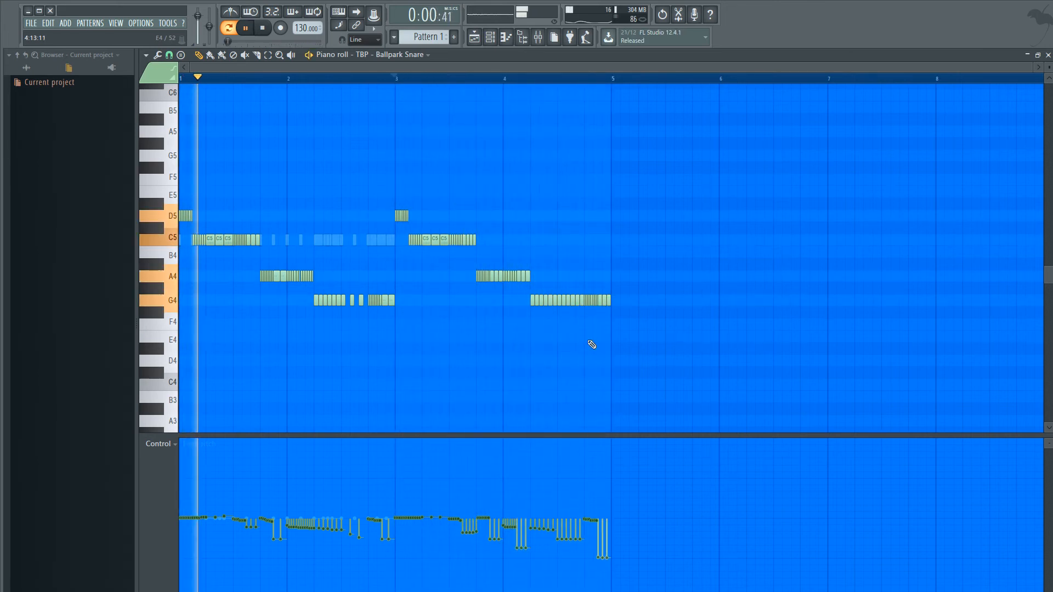
pyautogui.press('space')
pyautogui.scroll(1, 602, 516)
pyautogui.scroll(4, 602, 516)
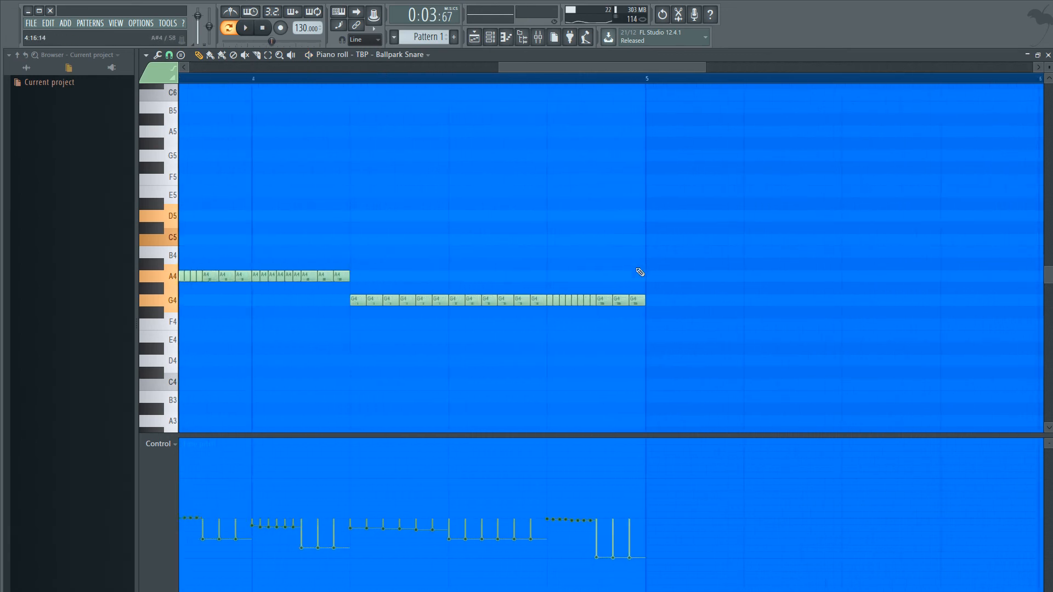
# - Delete the fast G4 roll and the three closing G4 notes at the end of bar 4
pyautogui.moveTo(594, 306); pyautogui.dragTo(551, 302)
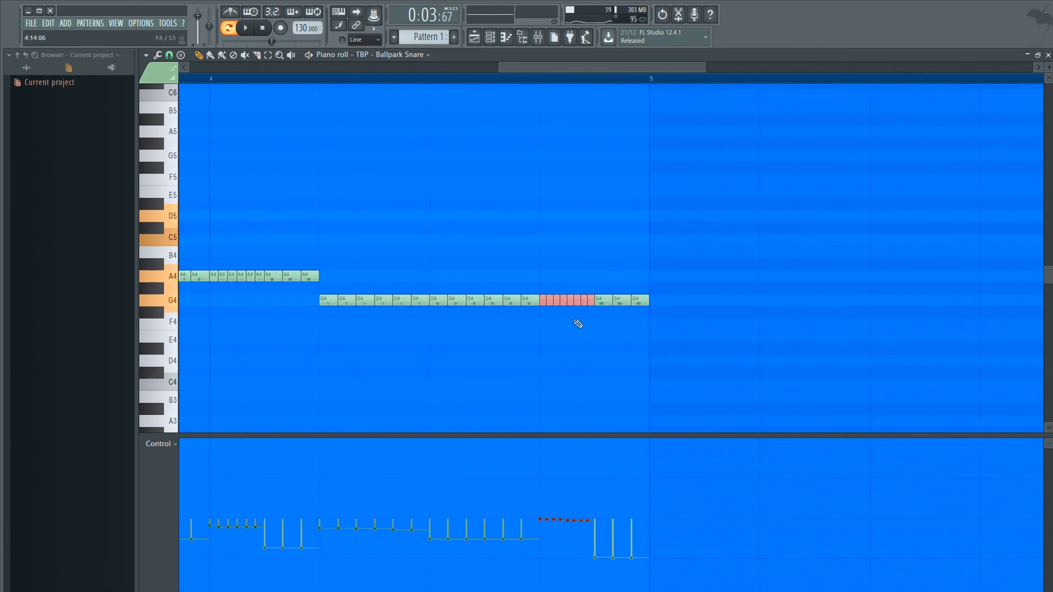
pyautogui.keyDown('ctrl'); pyautogui.click(580, 400); pyautogui.keyUp('ctrl')
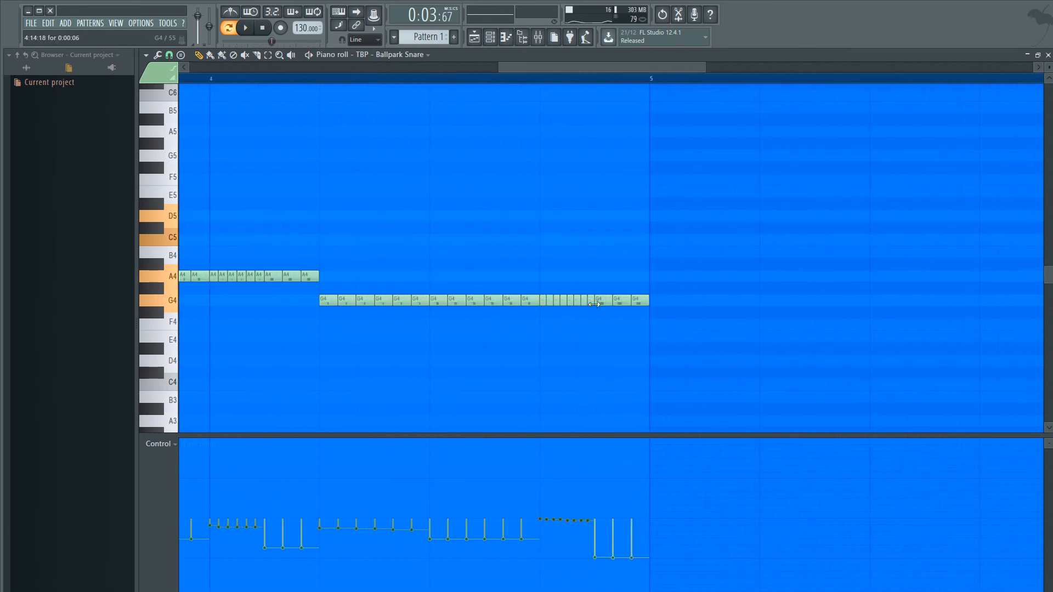
pyautogui.moveTo(592, 303)
pyautogui.mouseDown()
pyautogui.moveTo(547, 308)
pyautogui.moveTo(656, 310)
pyautogui.mouseUp()
pyautogui.scroll(-4, 656, 308)
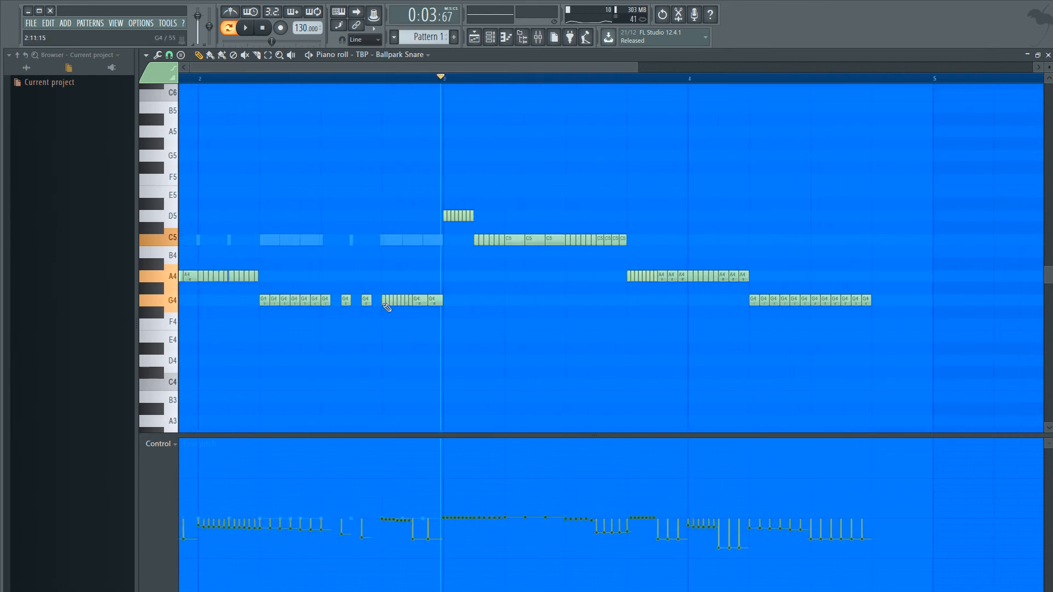
# - Copy the three long C5 notes from bar 3 onto G4 to fill the gap at the end of bar 4
pyautogui.scroll(3, 729, 253)
pyautogui.scroll(2, 729, 254)
pyautogui.moveTo(724, 256); pyautogui.dragTo(639, 239)
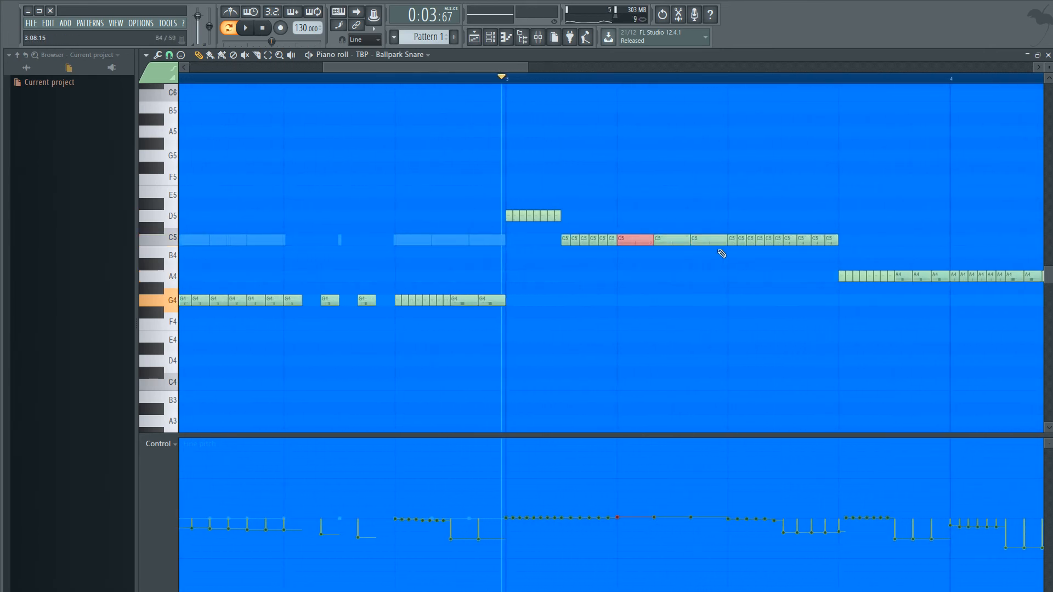
pyautogui.moveTo(722, 253); pyautogui.dragTo(668, 236)
pyautogui.scroll(-3, 668, 236)
pyautogui.scroll(5, 842, 256)
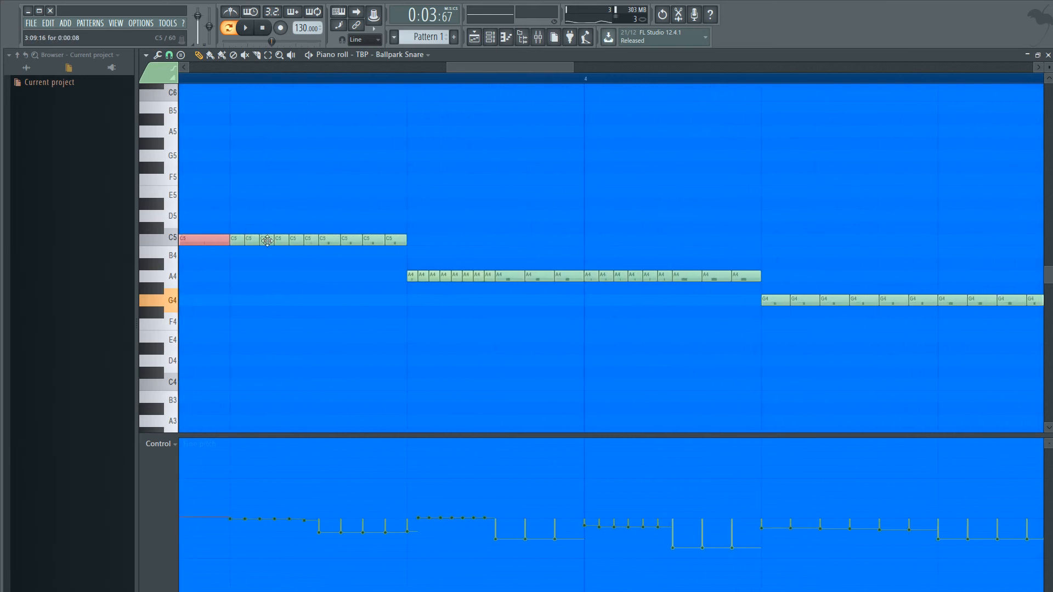
pyautogui.scroll(-3, 269, 244)
pyautogui.scroll(-2, 286, 258)
pyautogui.moveTo(242, 257)
pyautogui.mouseDown()
pyautogui.moveTo(241, 245)
pyautogui.moveTo(201, 229)
pyautogui.moveTo(556, 284)
pyautogui.moveTo(565, 300)
pyautogui.mouseUp()
pyautogui.keyDown('ctrl'); pyautogui.click(550, 358); pyautogui.keyUp('ctrl')
# - Audition the pattern and try lowering the fine pitch of the first of the three long closing G4 notes
pyautogui.press('space')
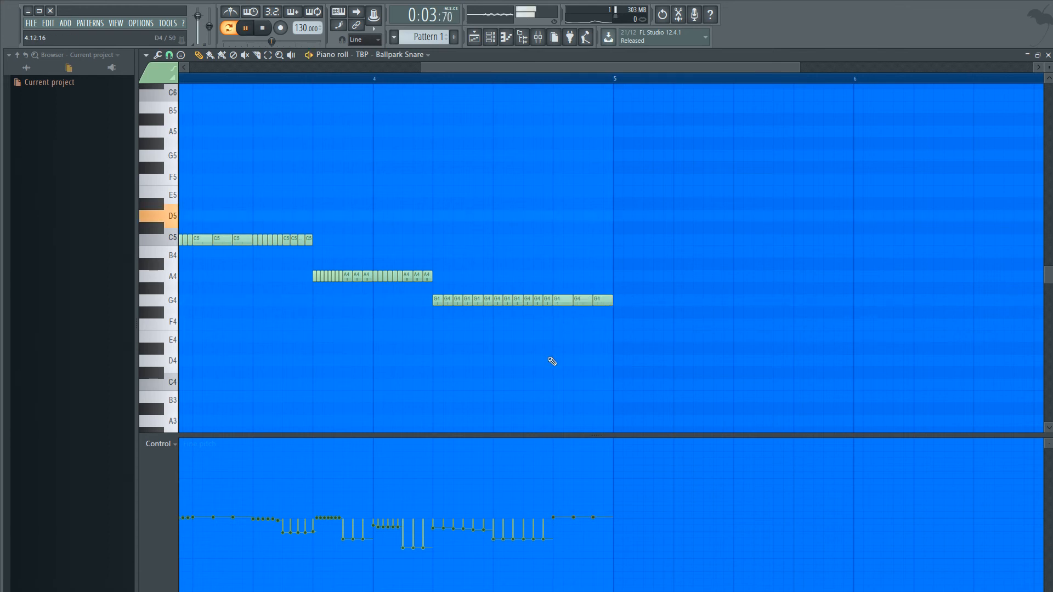
pyautogui.scroll(-2, 554, 378)
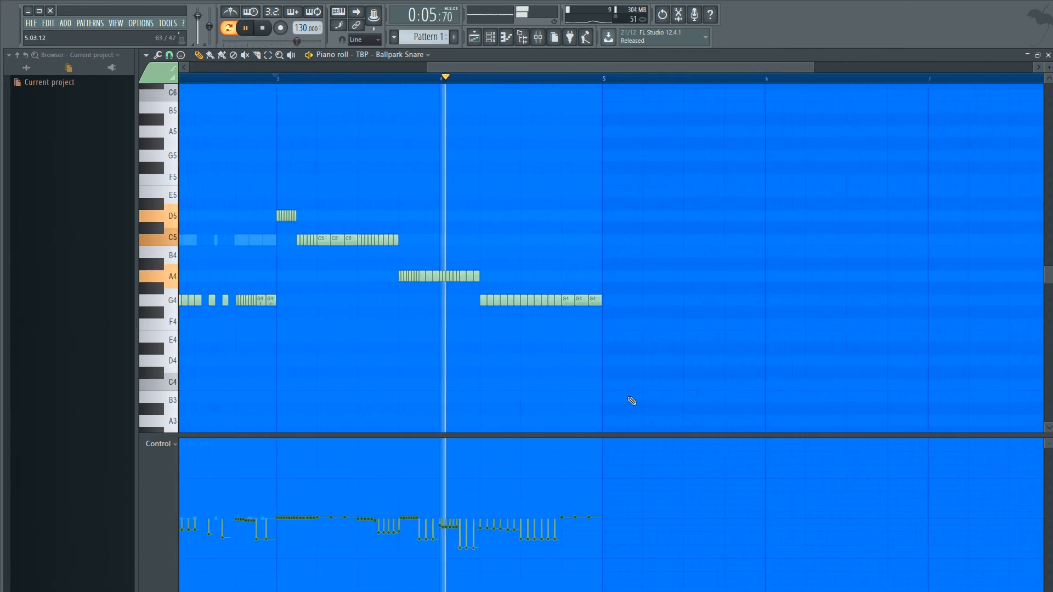
pyautogui.scroll(2, 631, 401)
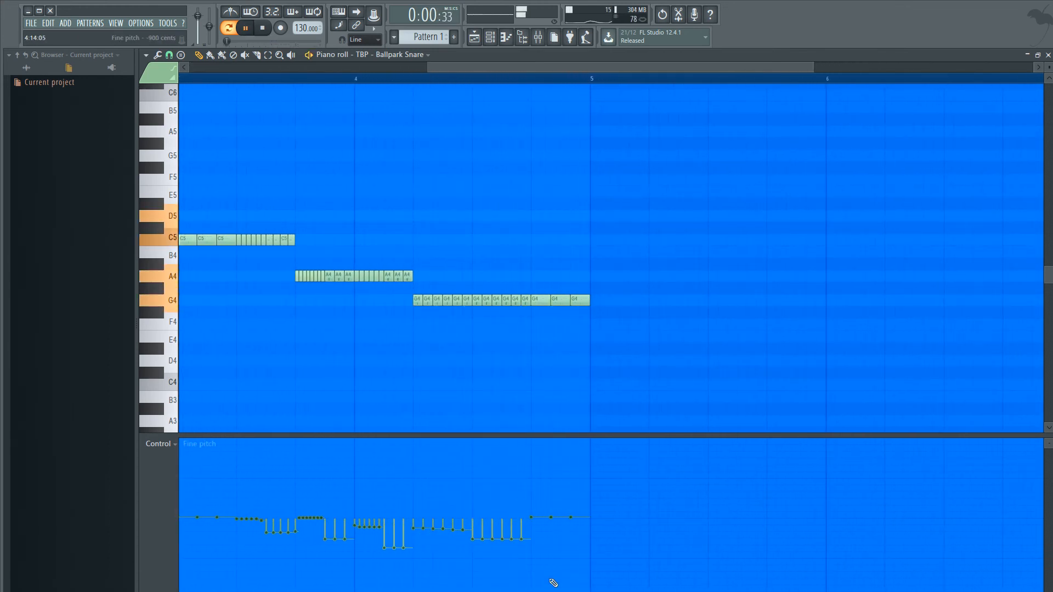
pyautogui.press('space')
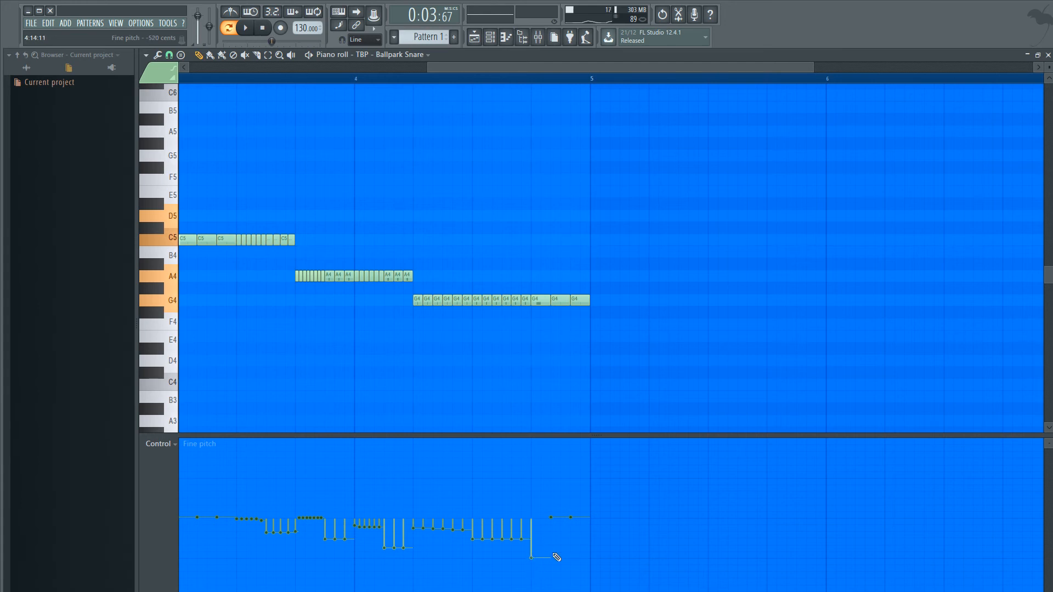
pyautogui.click(532, 518)
# - Select the three long closing G4 notes in bar 4 and lower their fine pitch to an even level of about -620 cents
pyautogui.moveTo(592, 326); pyautogui.dragTo(532, 302)
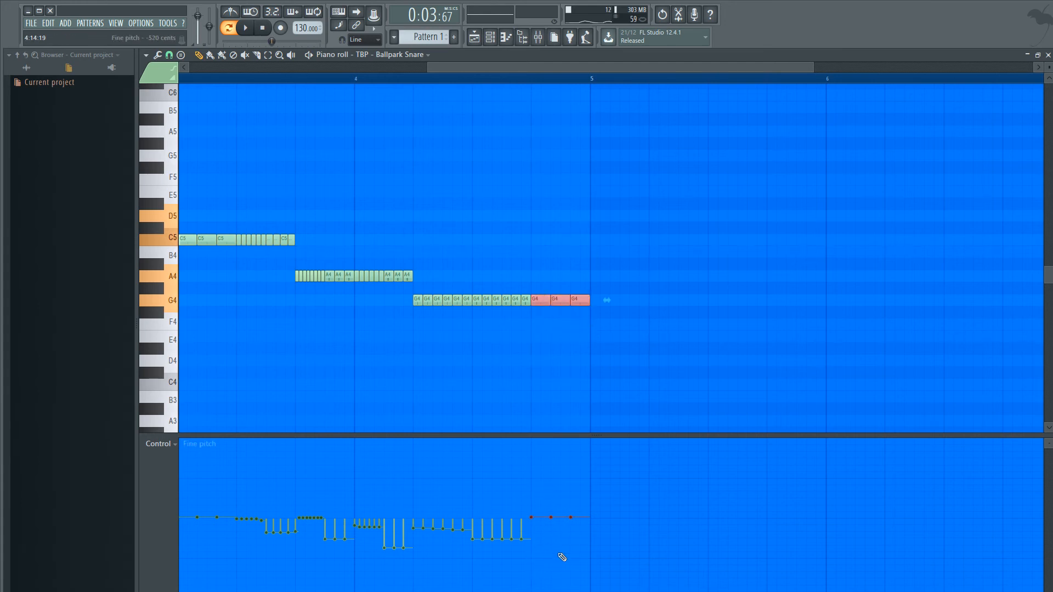
pyautogui.click(531, 556)
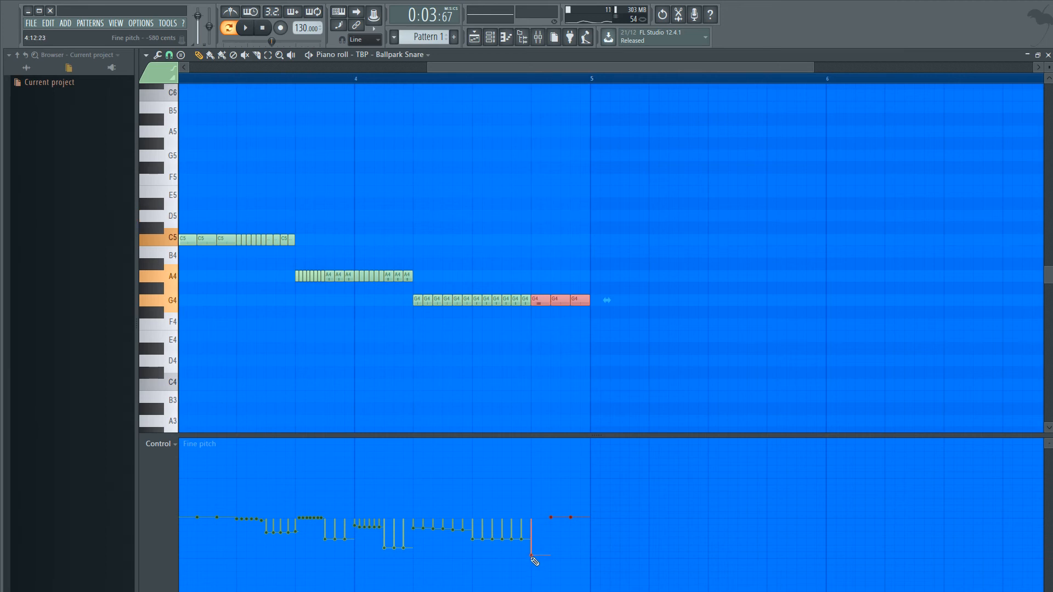
pyautogui.click(571, 558)
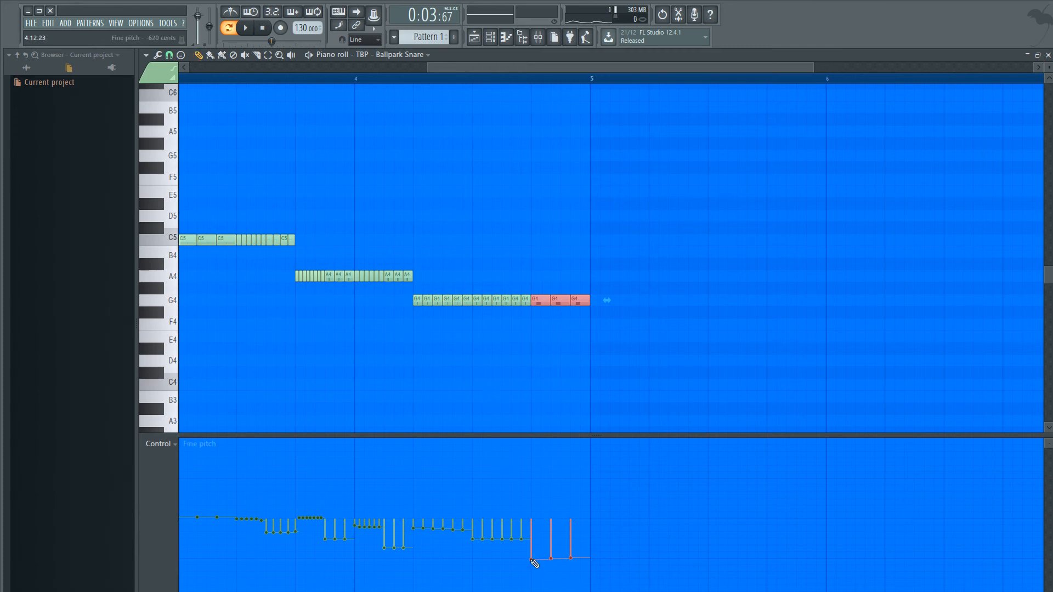
pyautogui.moveTo(534, 562); pyautogui.dragTo(611, 568)
pyautogui.keyDown('ctrl'); pyautogui.click(596, 401); pyautogui.keyUp('ctrl')
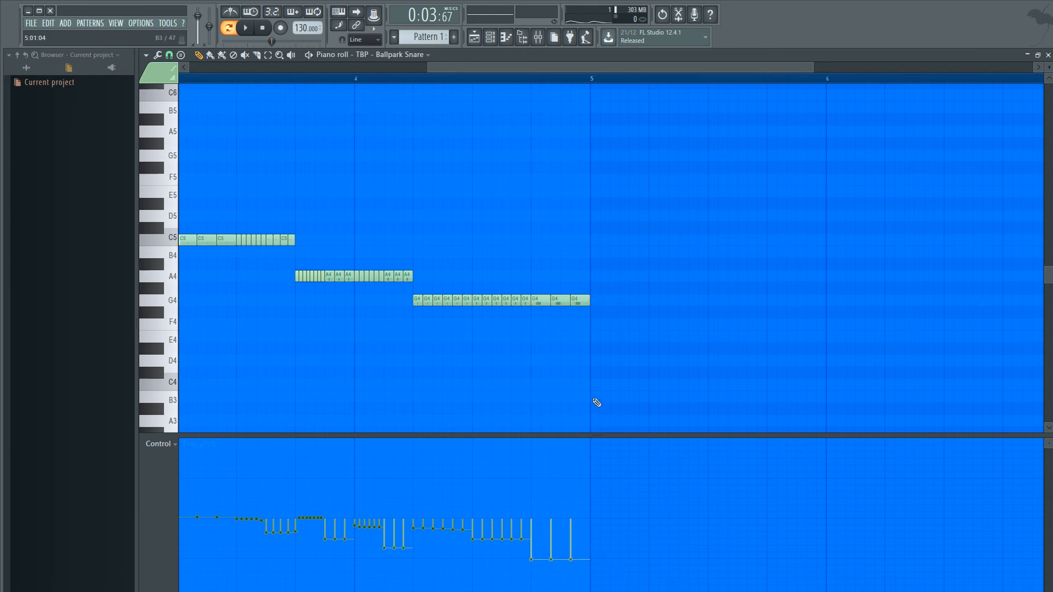
pyautogui.keyDown('ctrl'); pyautogui.rightClick(597, 401); pyautogui.keyUp('ctrl')
# - Audition the pattern from bar 3 through the G4 notes that close bar 4
pyautogui.press('space')
pyautogui.scroll(-3, 630, 408)
pyautogui.scroll(3, 646, 404)
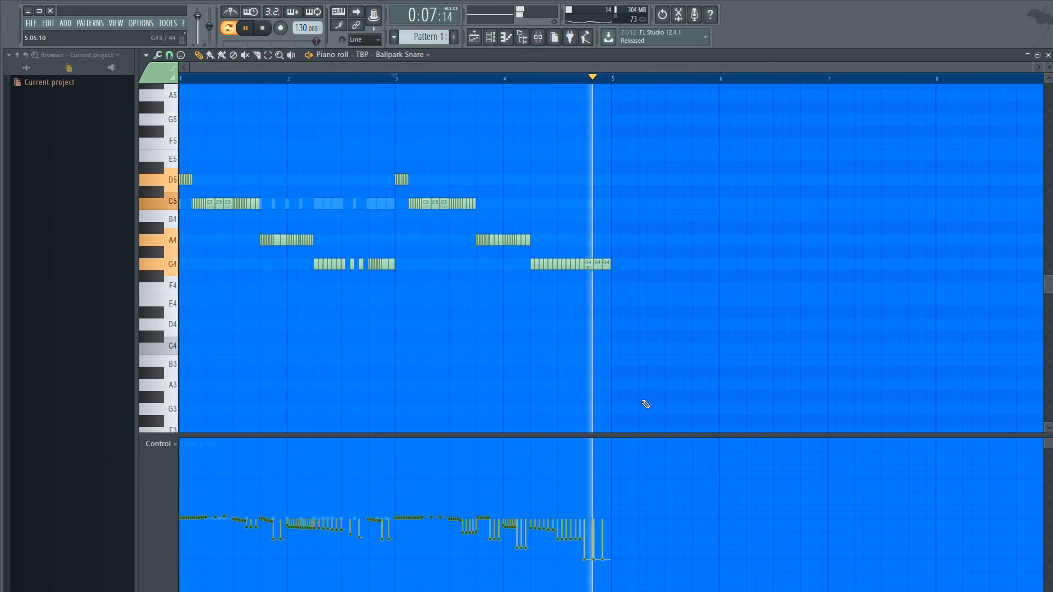
pyautogui.press('space')
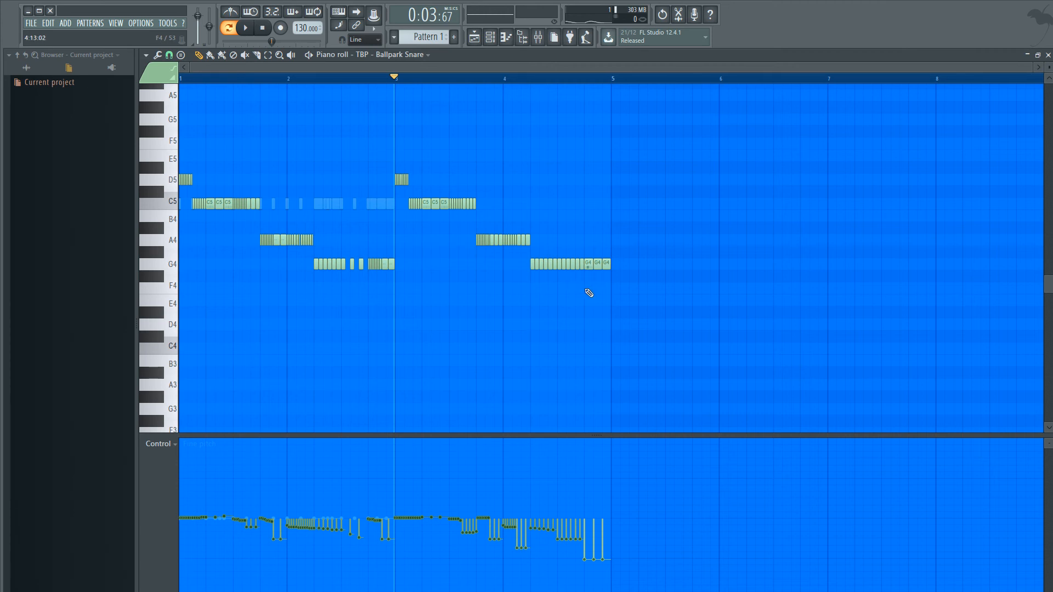
pyautogui.keyDown('ctrl'); pyautogui.scroll(3, 577, 302); pyautogui.keyUp('ctrl')
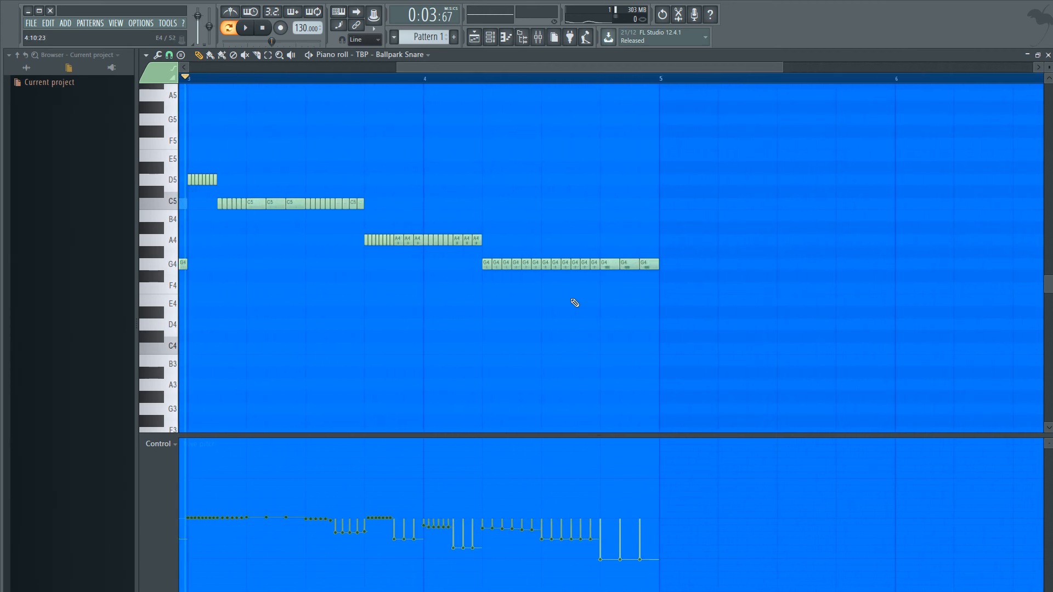
pyautogui.press('space')
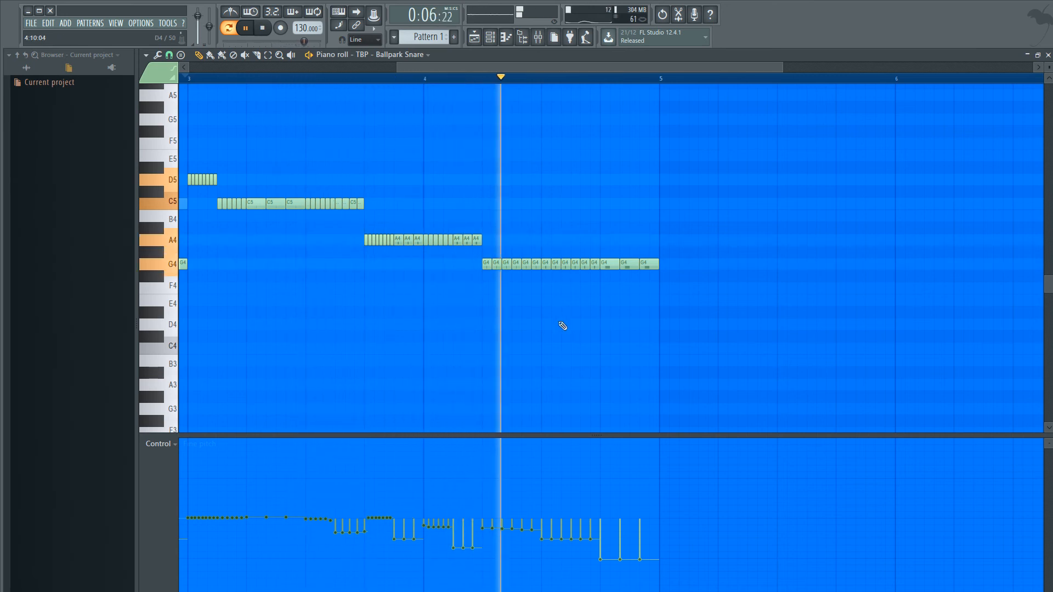
pyautogui.press('space')
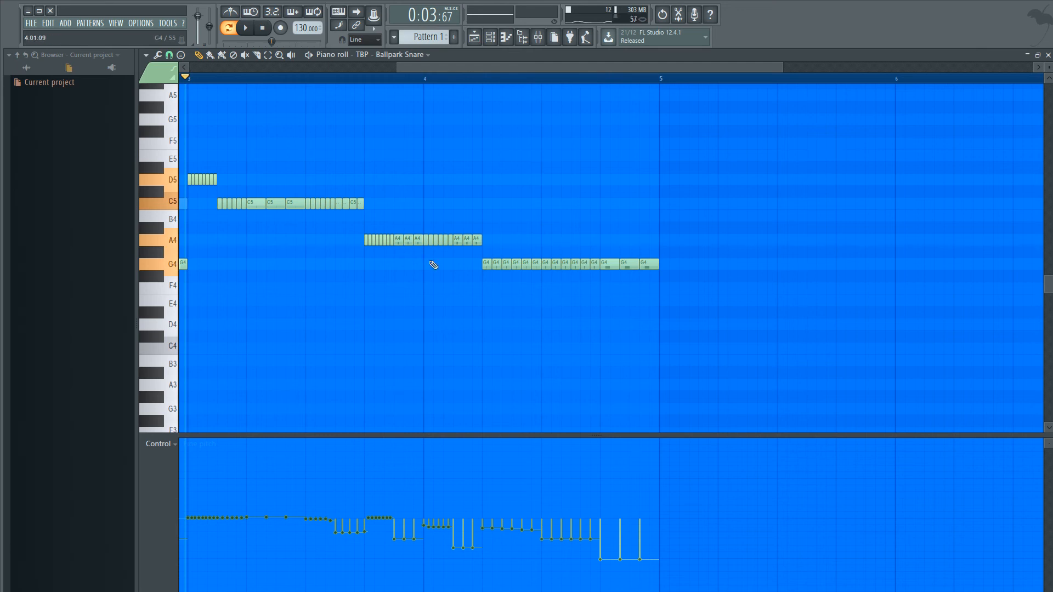
# - Delete the six G4 notes before the three long closing ones in bar 4 and fill the gap with one long G4 note
pyautogui.rightClick(546, 264)
pyautogui.rightClick(556, 264)
pyautogui.rightClick(565, 264)
pyautogui.rightClick(576, 264)
pyautogui.rightClick(585, 263)
pyautogui.rightClick(595, 263)
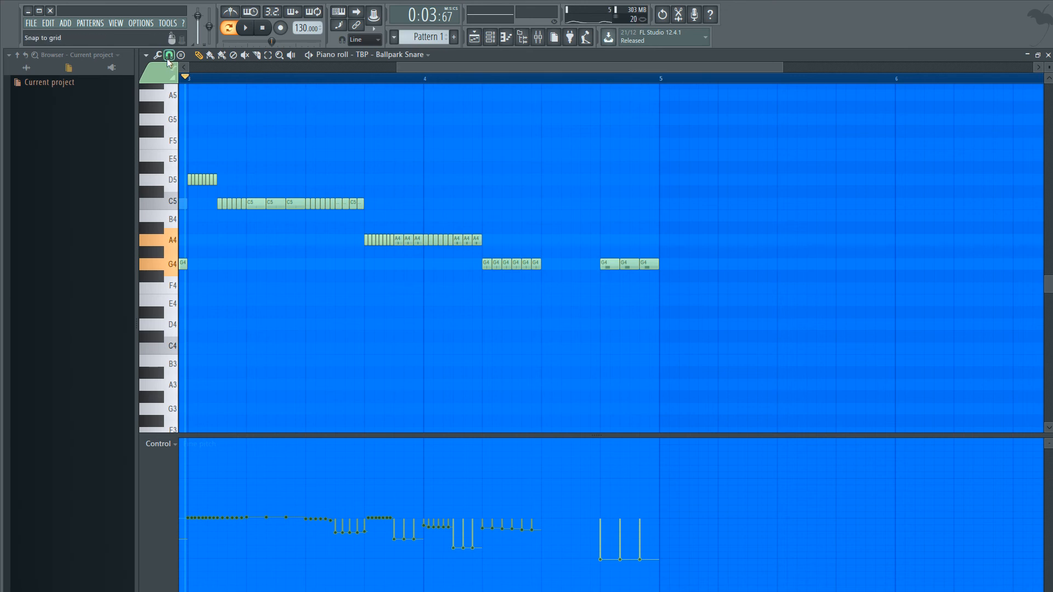
pyautogui.click(546, 265)
pyautogui.moveTo(551, 265); pyautogui.dragTo(600, 266)
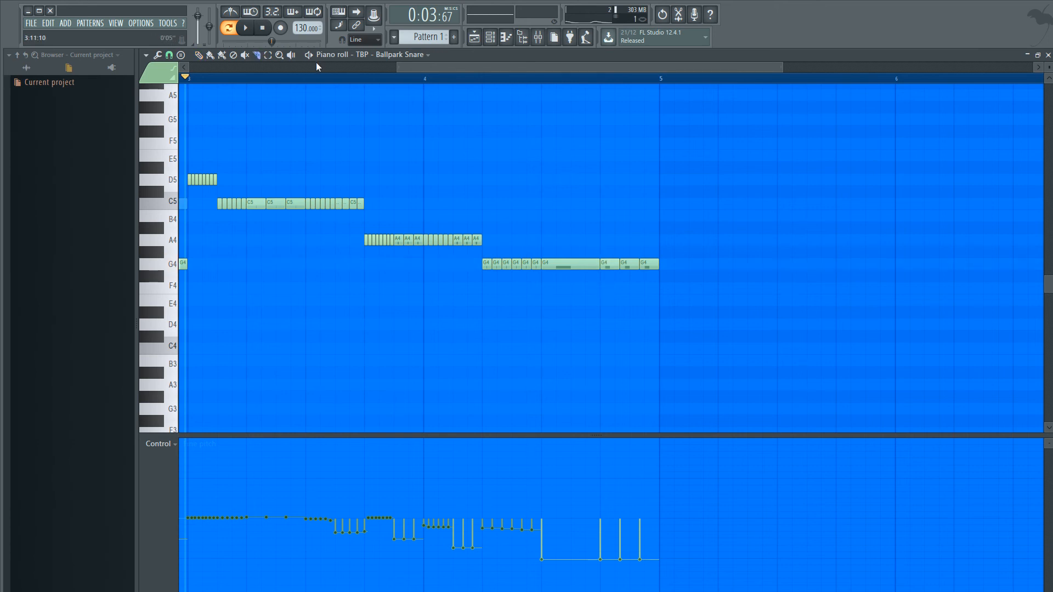
# - Select the long G4 note in bar 4 and chop it into four equal notes
pyautogui.click(199, 55)
pyautogui.moveTo(571, 248); pyautogui.dragTo(572, 259)
pyautogui.keyDown('ctrl'); pyautogui.click(585, 222); pyautogui.keyUp('ctrl')
pyautogui.moveTo(573, 219); pyautogui.dragTo(570, 308)
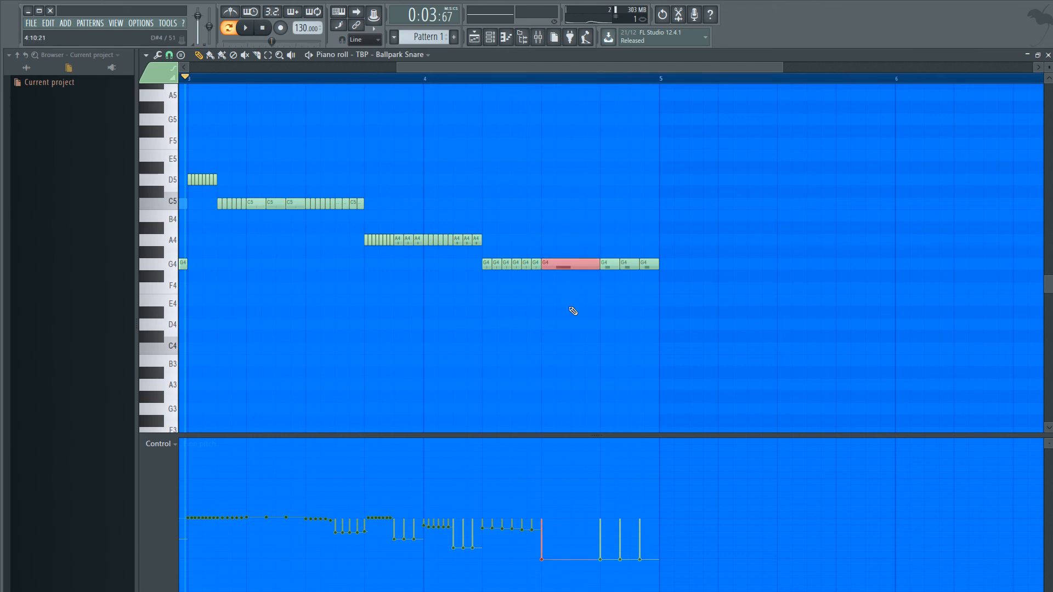
pyautogui.hotkey('ctrl', 'u')
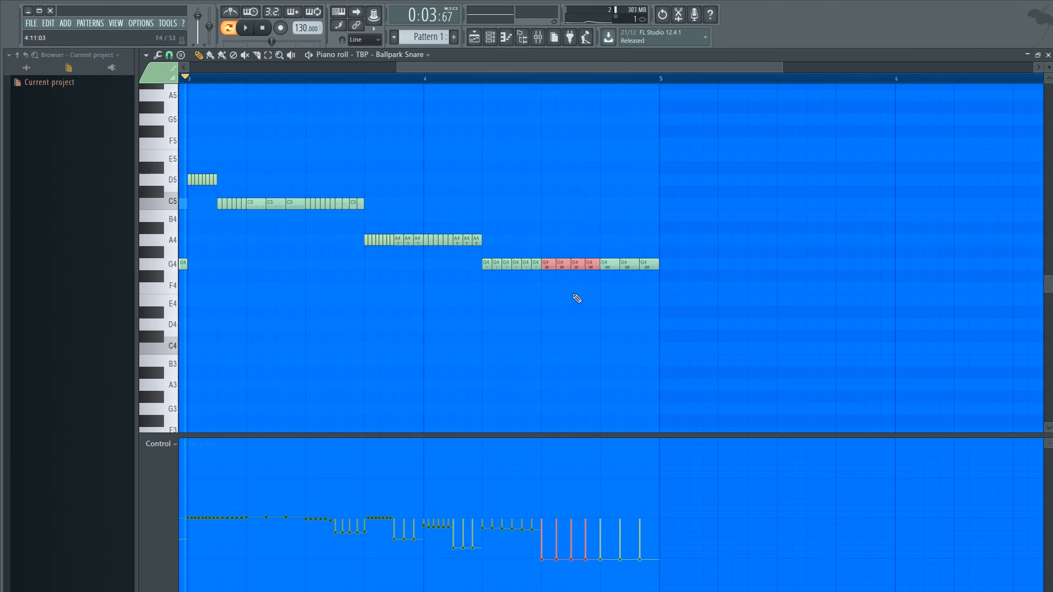
# - Lower the fine pitch of the four chopped G4 notes to an even level of about -390 cents and audition them
pyautogui.press('space')
pyautogui.keyDown('ctrl'); pyautogui.click(590, 331); pyautogui.keyUp('ctrl')
pyautogui.moveTo(544, 545); pyautogui.dragTo(593, 547)
pyautogui.press('space')
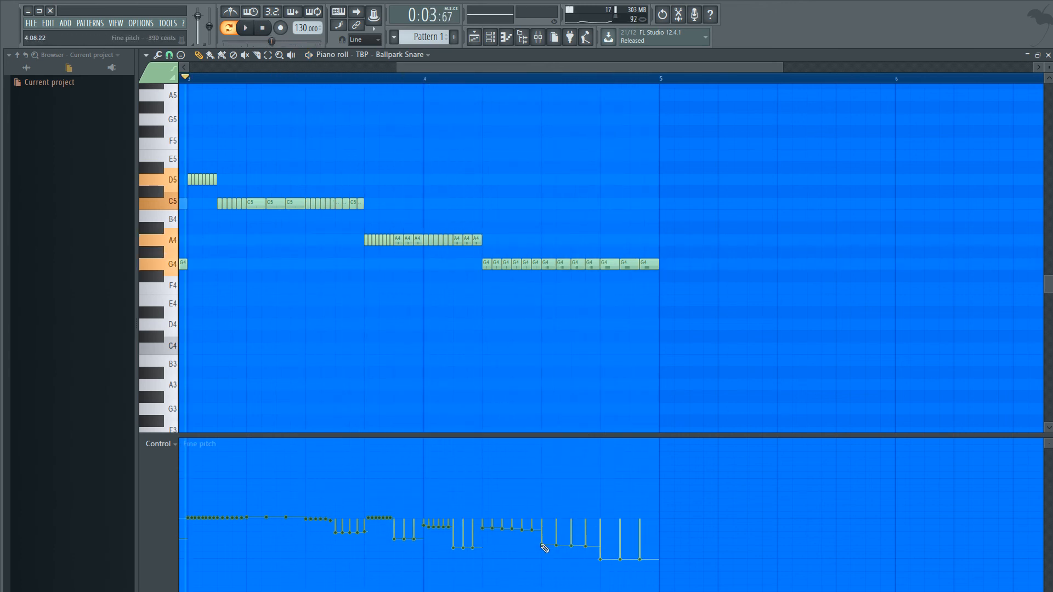
# - Copy the four chopped G4 notes from bar 4 to A4 in bar 3 and delete the three long C5 notes above them
pyautogui.scroll(1, 472, 384)
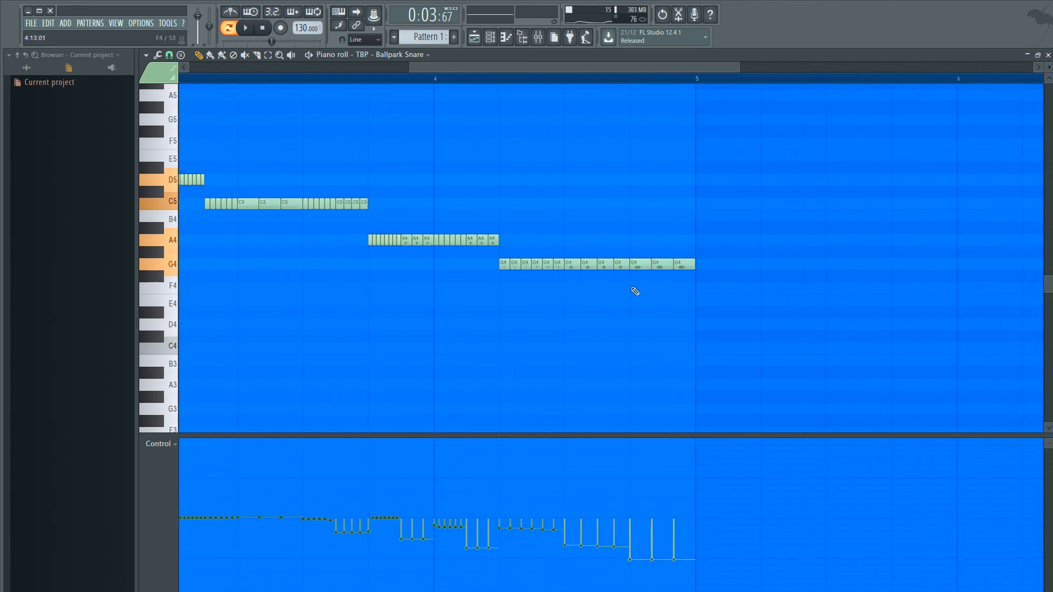
pyautogui.scroll(1, 635, 291)
pyautogui.moveTo(636, 283); pyautogui.dragTo(522, 254)
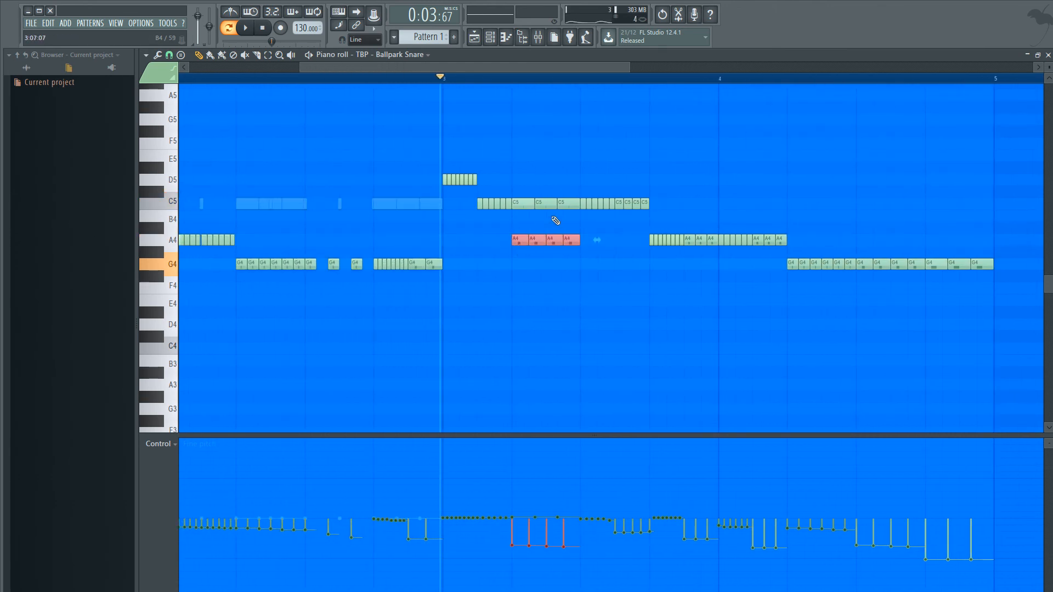
pyautogui.rightClick(565, 204)
pyautogui.rightClick(546, 204)
pyautogui.rightClick(524, 204)
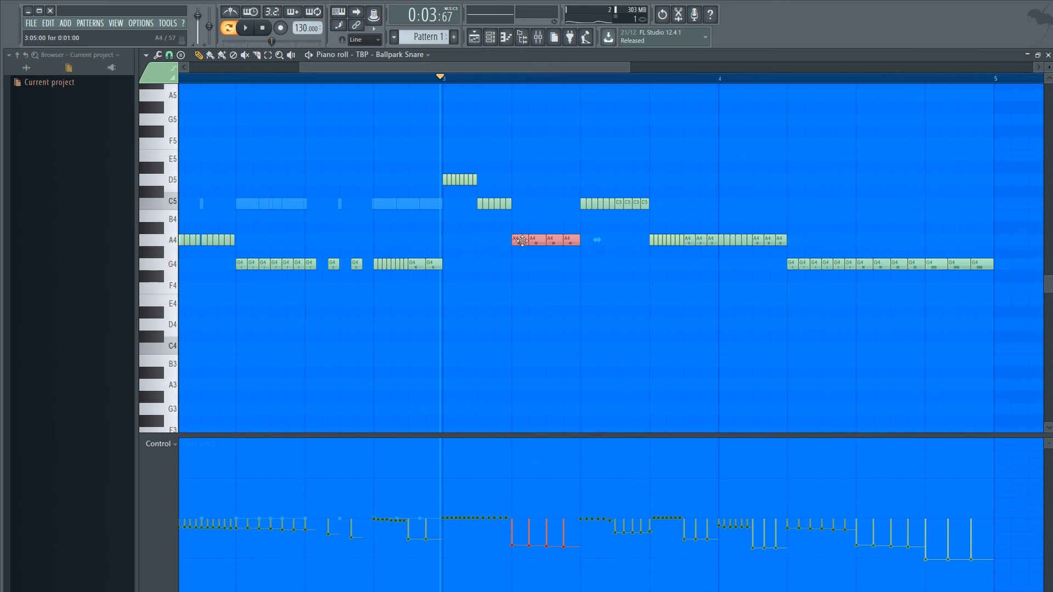
# - Audition bar 3 with the four copied A4 notes in place
pyautogui.press('space')
pyautogui.scroll(-5, 573, 331)
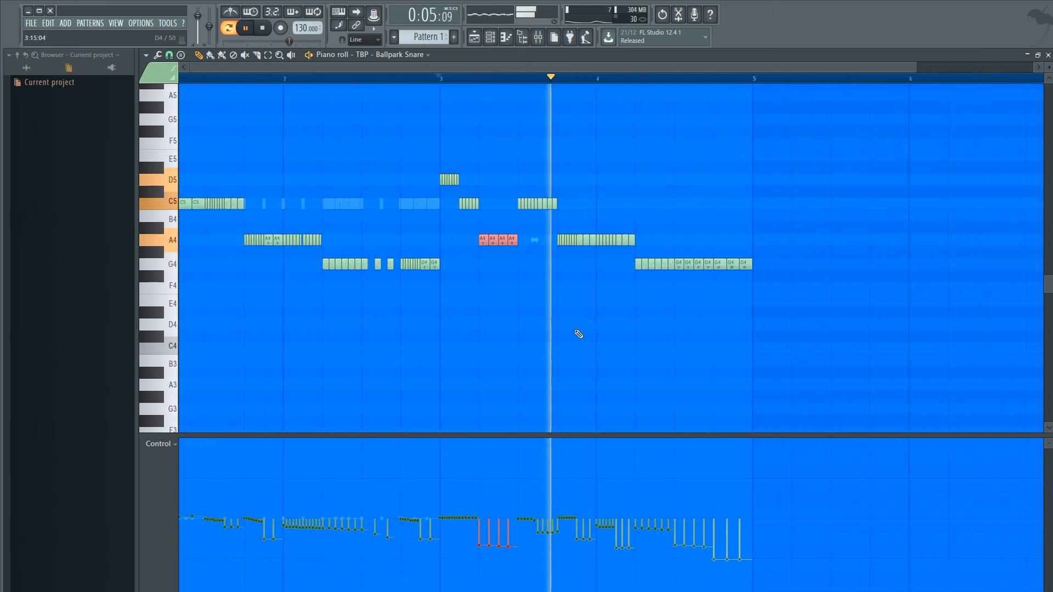
pyautogui.scroll(6, 516, 259)
pyautogui.press('space')
# - Delete the A4 notes in the last beat of bar 3 and fill it with a copy of the four selected A4 notes
pyautogui.rightClick(590, 238)
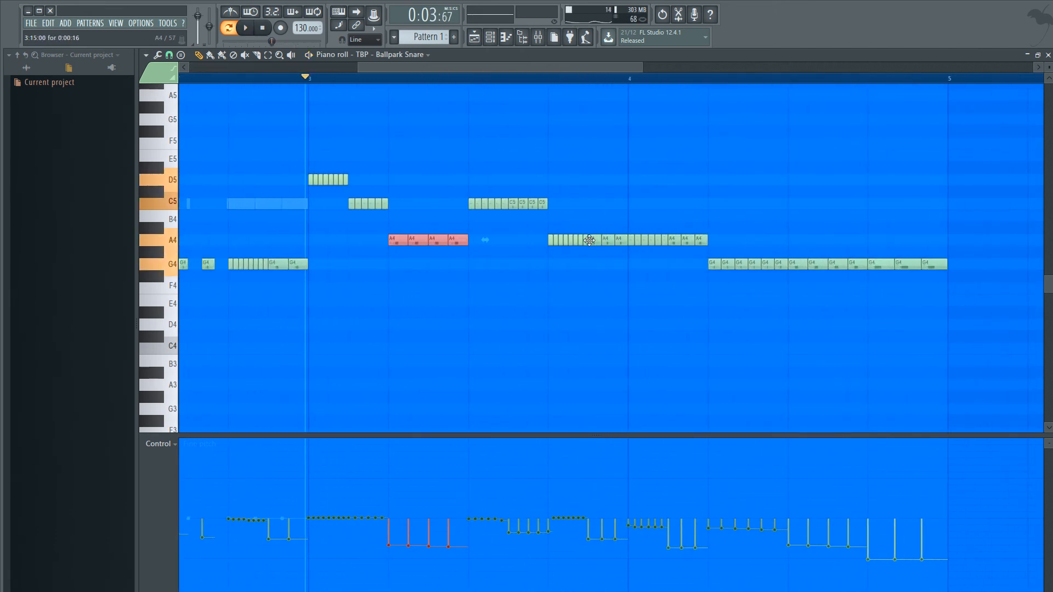
pyautogui.rightClick(573, 240)
pyautogui.rightClick(559, 242)
pyautogui.rightClick(610, 242)
pyautogui.rightClick(620, 241)
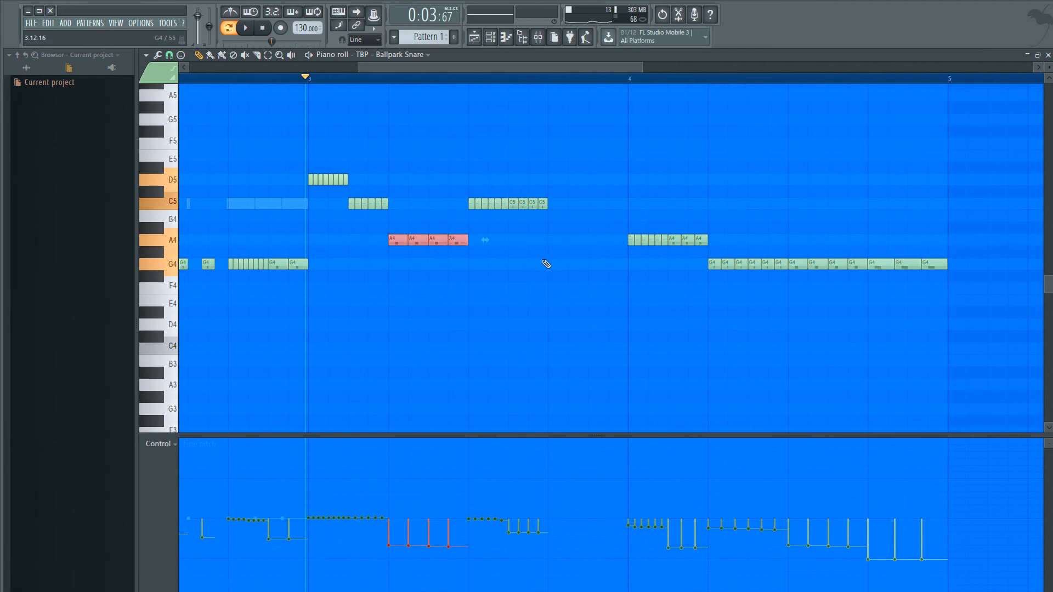
pyautogui.moveTo(504, 257)
pyautogui.mouseDown()
pyautogui.moveTo(416, 223)
pyautogui.moveTo(389, 235)
pyautogui.moveTo(553, 244)
pyautogui.mouseUp()
# - Deselect the copied notes and audition the pattern from bar 3 into bar 4
pyautogui.press('space')
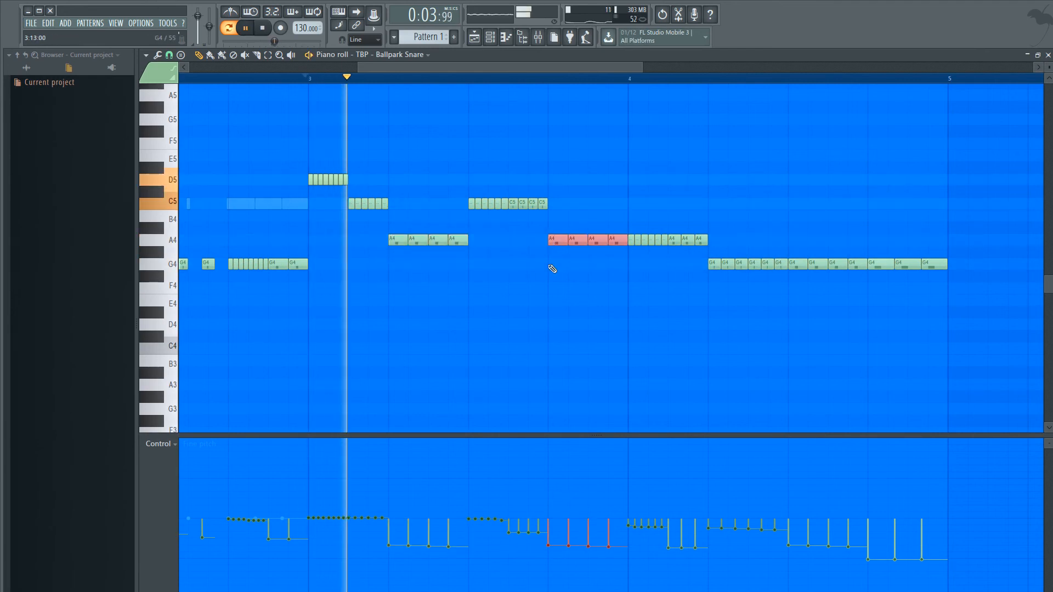
pyautogui.keyDown('ctrl'); pyautogui.click(582, 326); pyautogui.keyUp('ctrl')
pyautogui.scroll(-3, 620, 330)
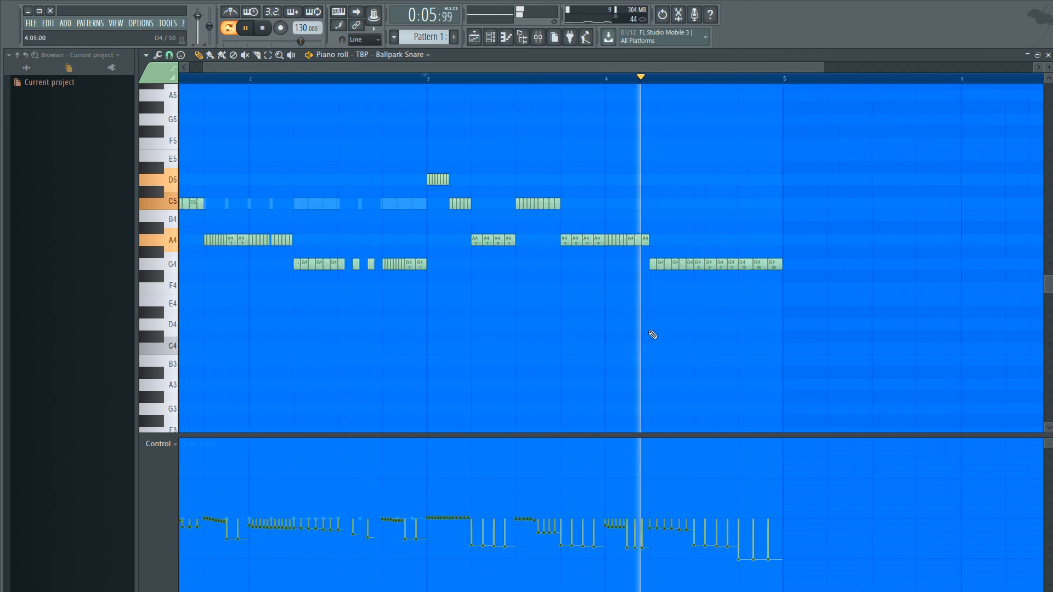
pyautogui.scroll(3, 685, 343)
pyautogui.scroll(-2, 730, 341)
pyautogui.press('space')
pyautogui.scroll(1, 730, 341)
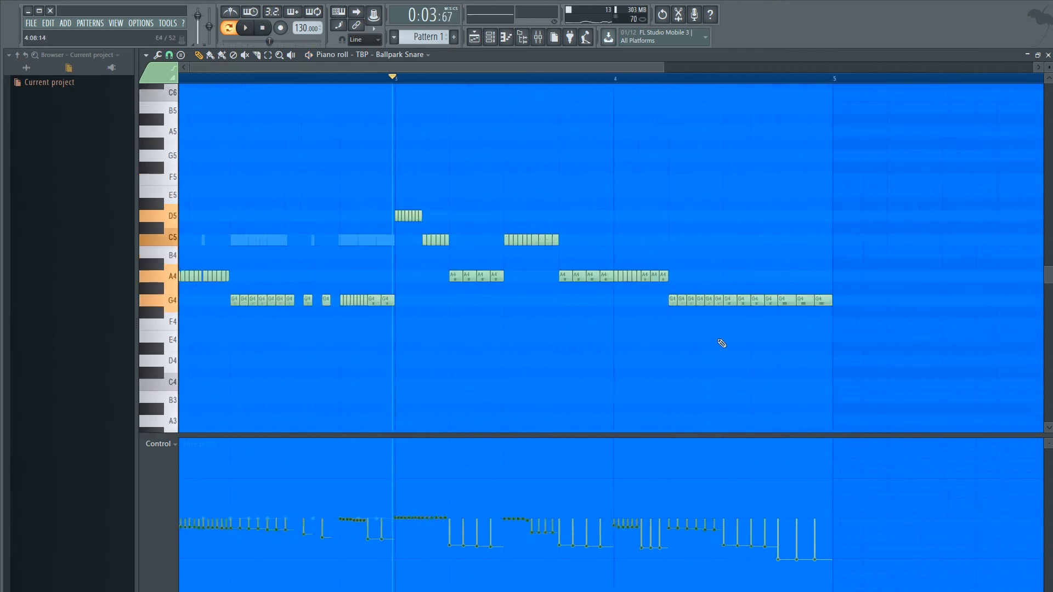
pyautogui.scroll(-4, 751, 344)
pyautogui.scroll(3, 727, 341)
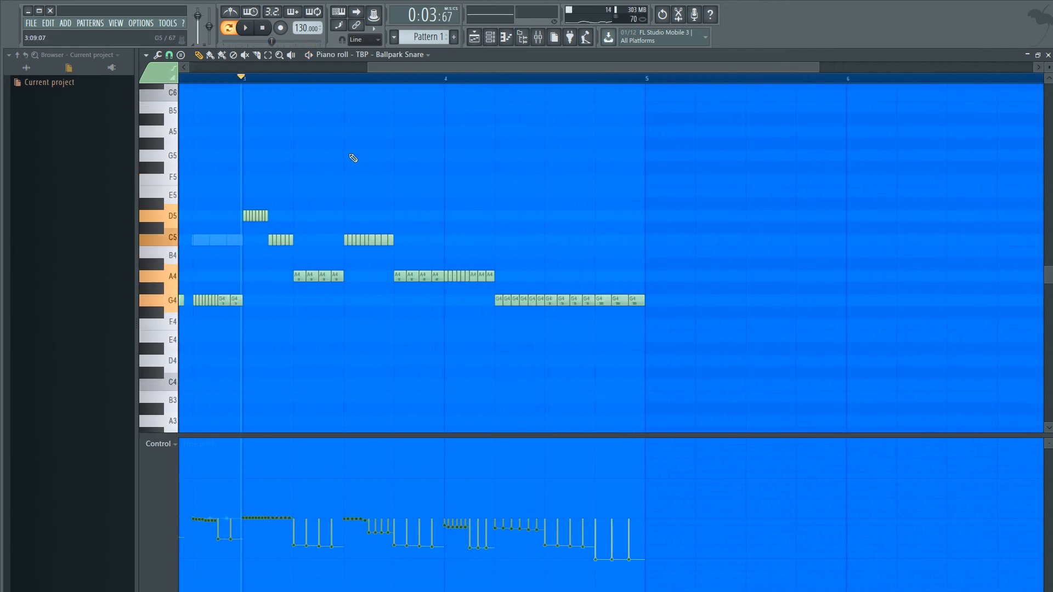
pyautogui.moveTo(416, 70); pyautogui.dragTo(398, 72)
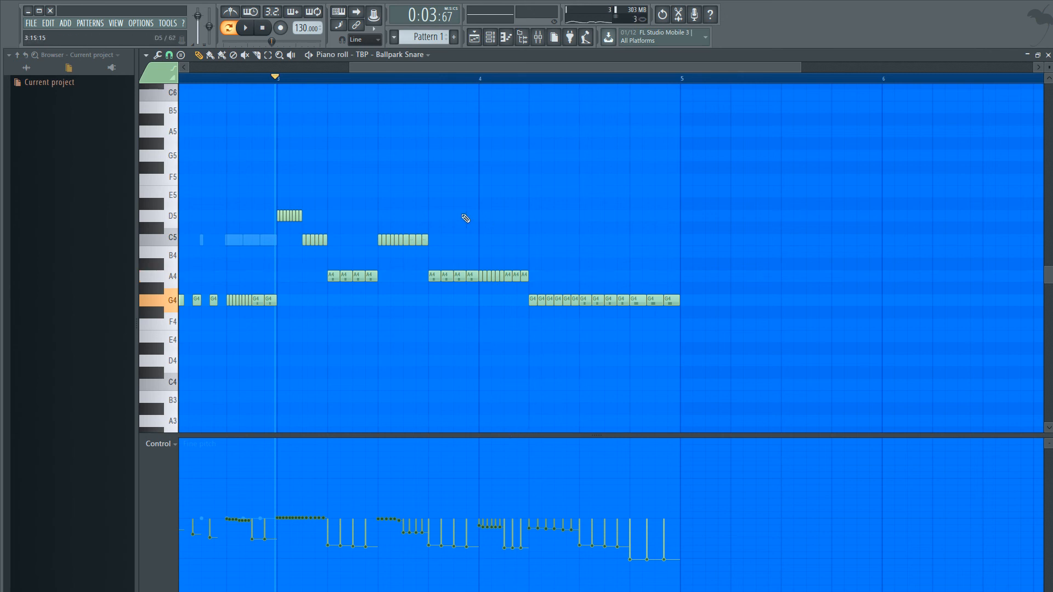
pyautogui.moveTo(478, 68); pyautogui.dragTo(461, 69)
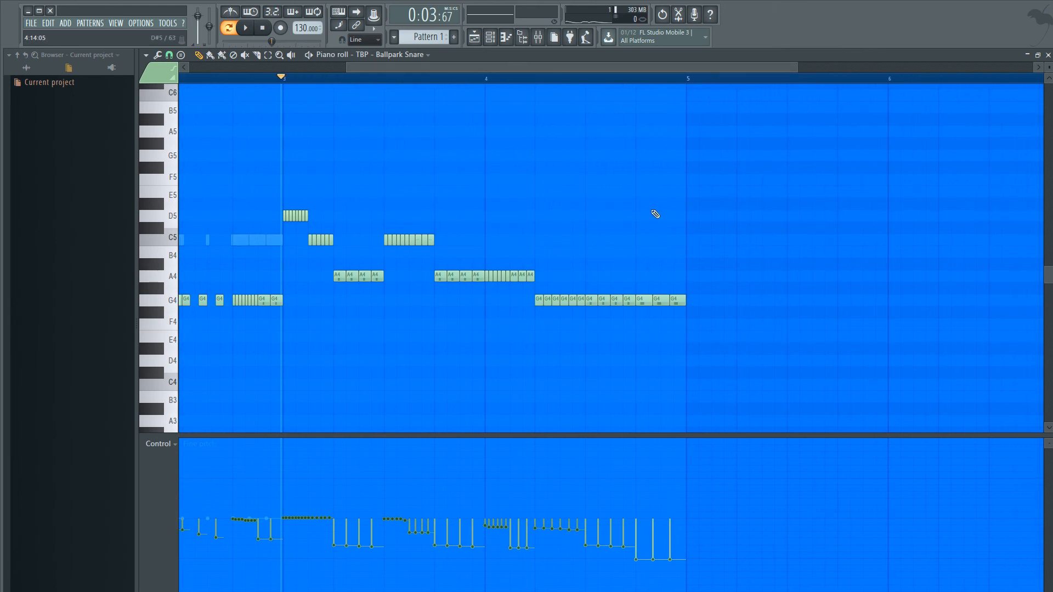
# - Show note velocity in the control lane and lower the velocity of the first six C5 notes in the third beat of bar 3
pyautogui.scroll(4, 325, 366)
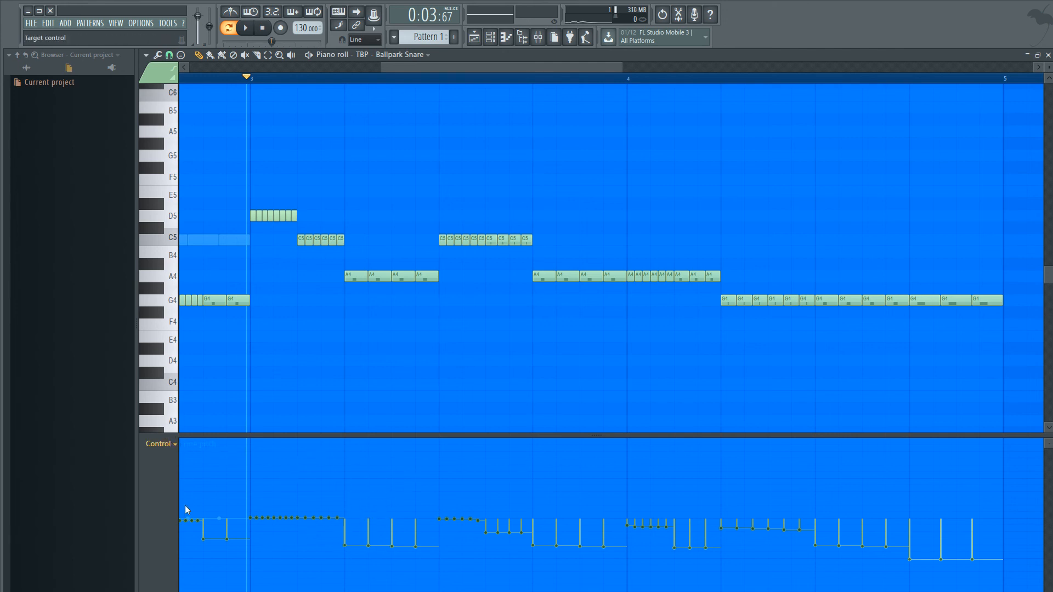
pyautogui.click(192, 476)
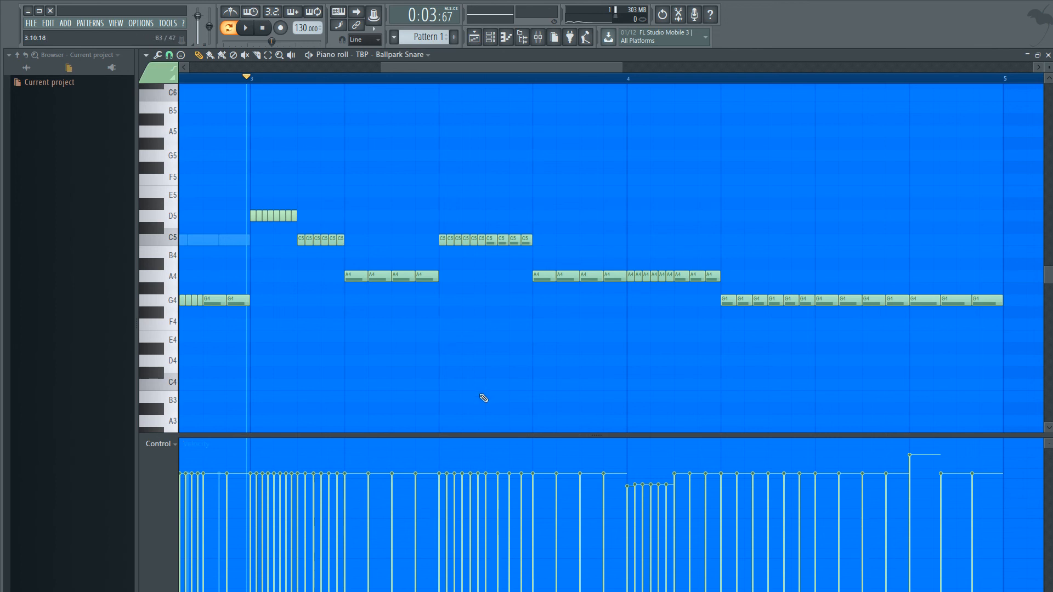
pyautogui.moveTo(441, 544)
pyautogui.mouseDown()
pyautogui.moveTo(437, 555)
pyautogui.moveTo(499, 569)
pyautogui.moveTo(499, 477)
pyautogui.mouseUp()
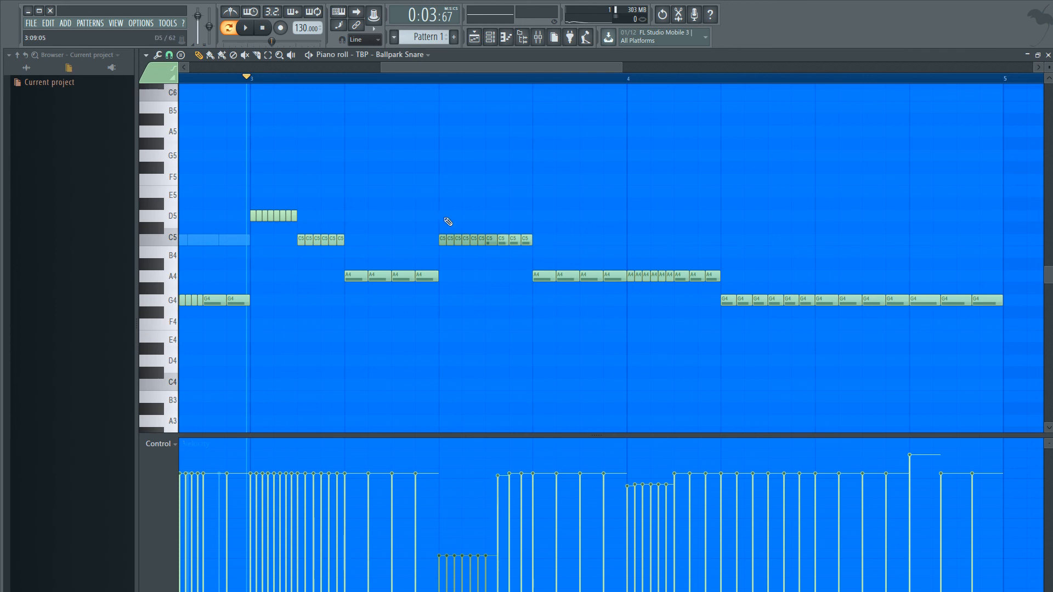
pyautogui.click(487, 481)
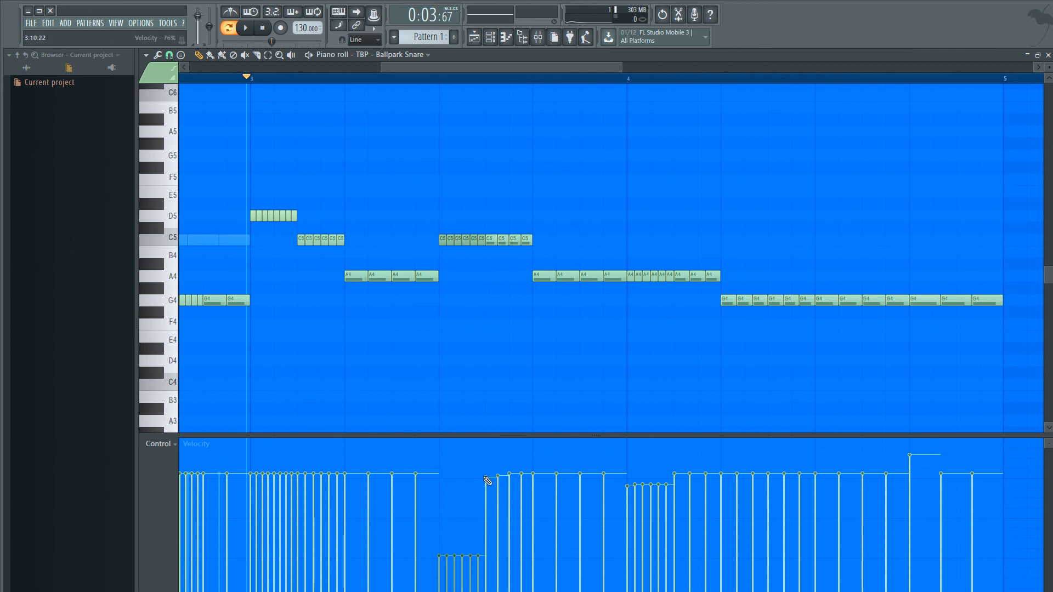
# - Audition the quieter C5 notes, then raise all six to an even velocity slightly below the preceding A4 notes
pyautogui.press('space')
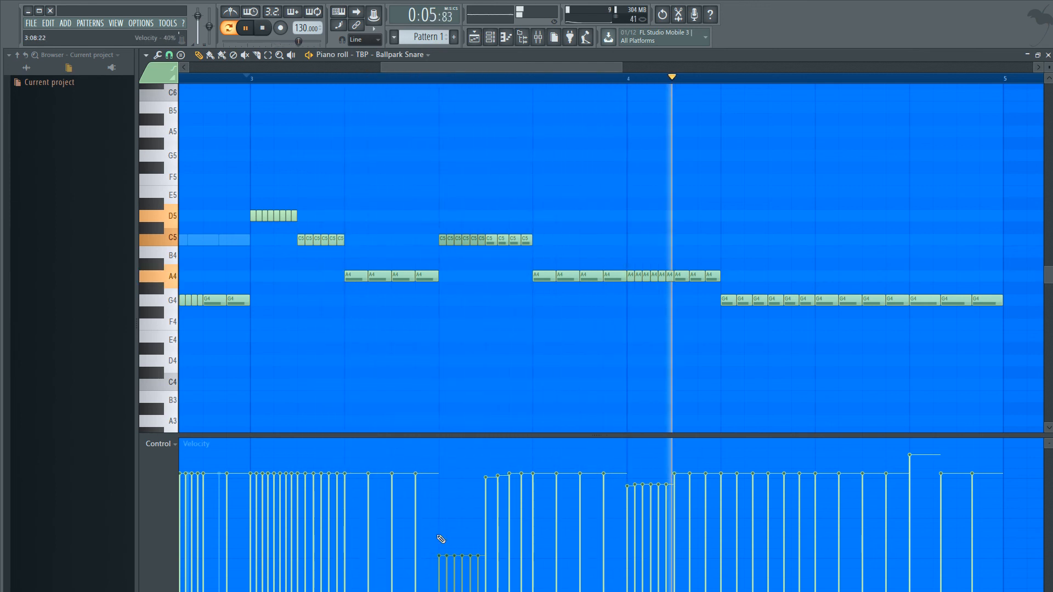
pyautogui.press('space')
pyautogui.scroll(-5, 469, 463)
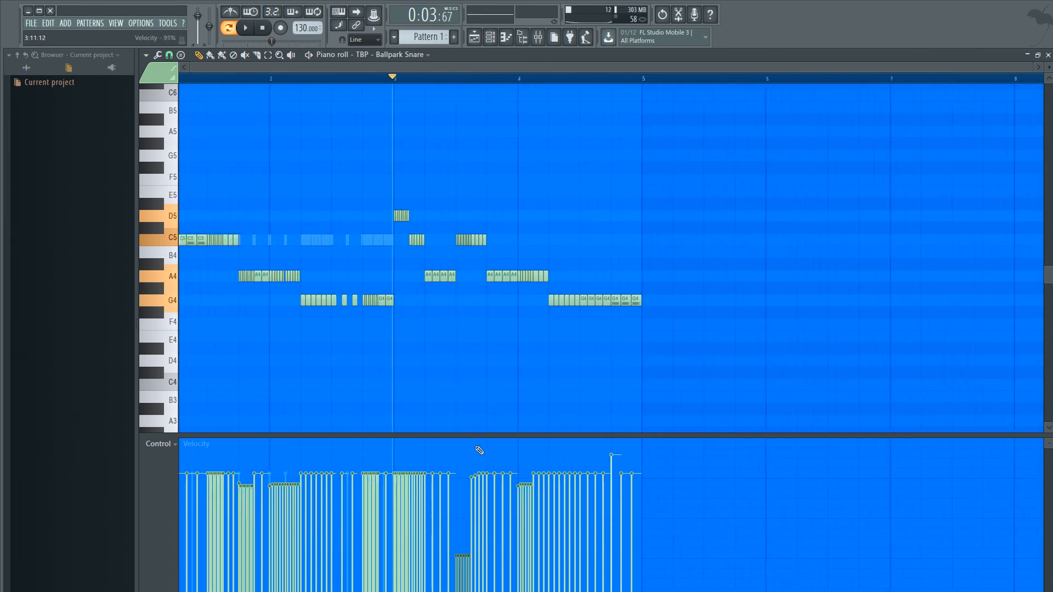
pyautogui.scroll(7, 455, 488)
pyautogui.moveTo(451, 479); pyautogui.dragTo(517, 483)
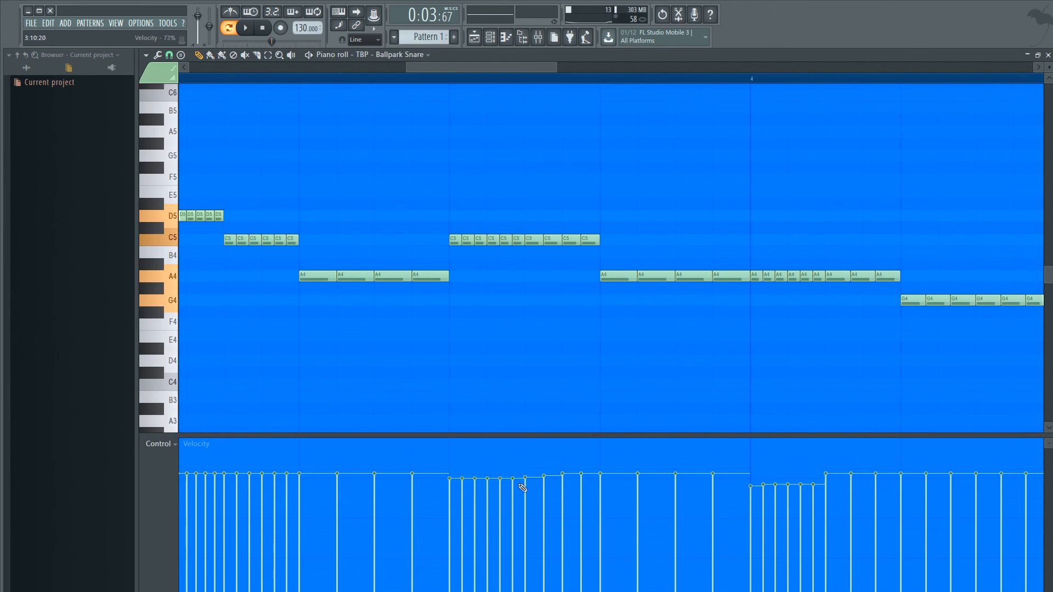
# - Draw a rising velocity ramp from about 67% to 76% across the last A4 and following G4 notes in bar 4; lower the accented G4 to about 80%
pyautogui.scroll(-6, 616, 419)
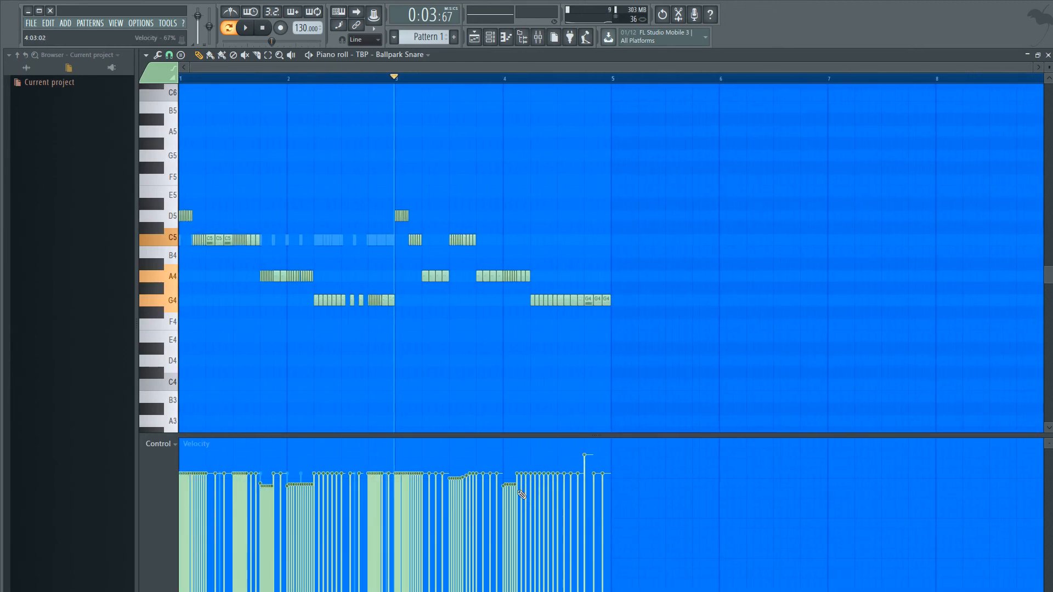
pyautogui.moveTo(518, 494); pyautogui.dragTo(565, 482)
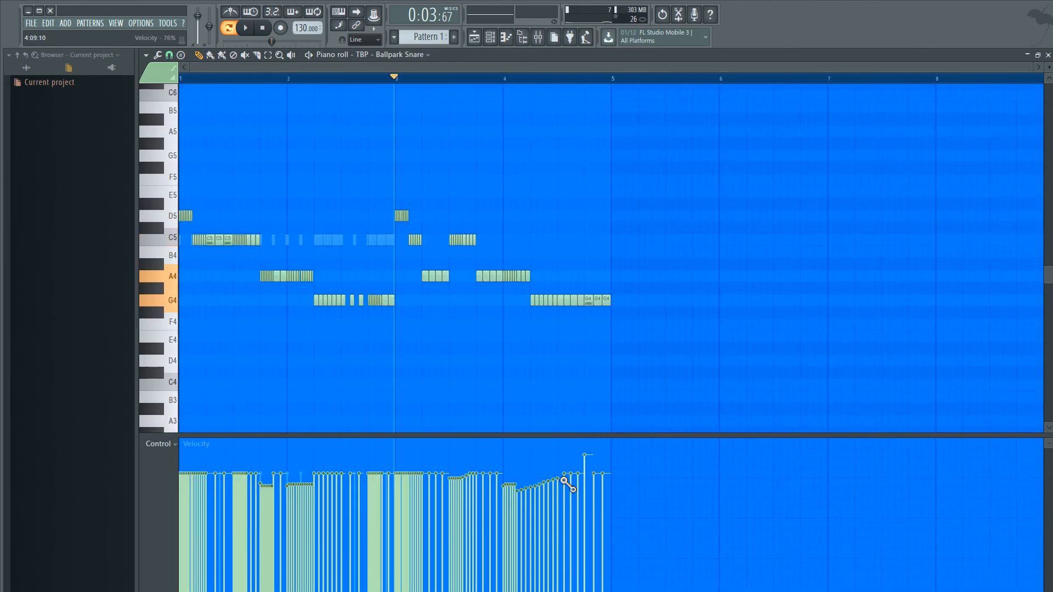
pyautogui.scroll(3, 604, 417)
# - Play back the pattern to check the new velocities in bars 3 and 4
pyautogui.press('space')
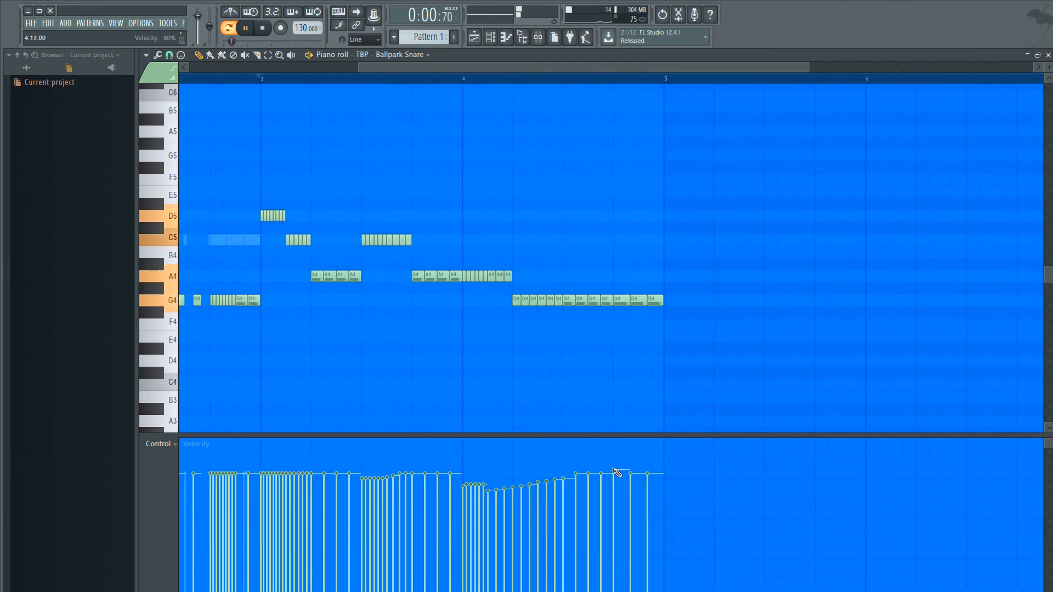
pyautogui.scroll(-3, 574, 400)
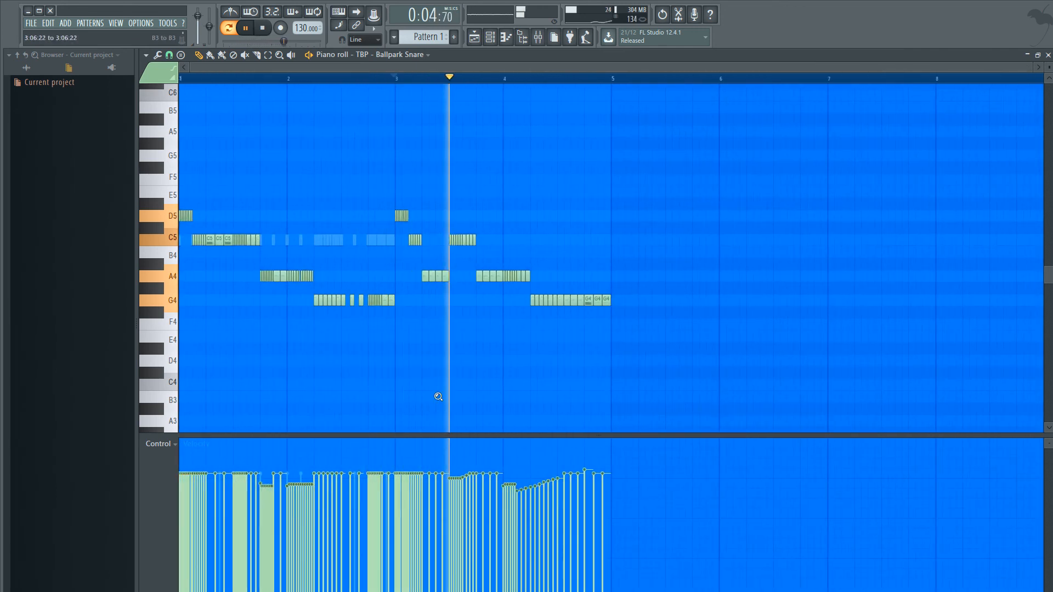
pyautogui.scroll(2, 680, 384)
pyautogui.scroll(-1, 737, 390)
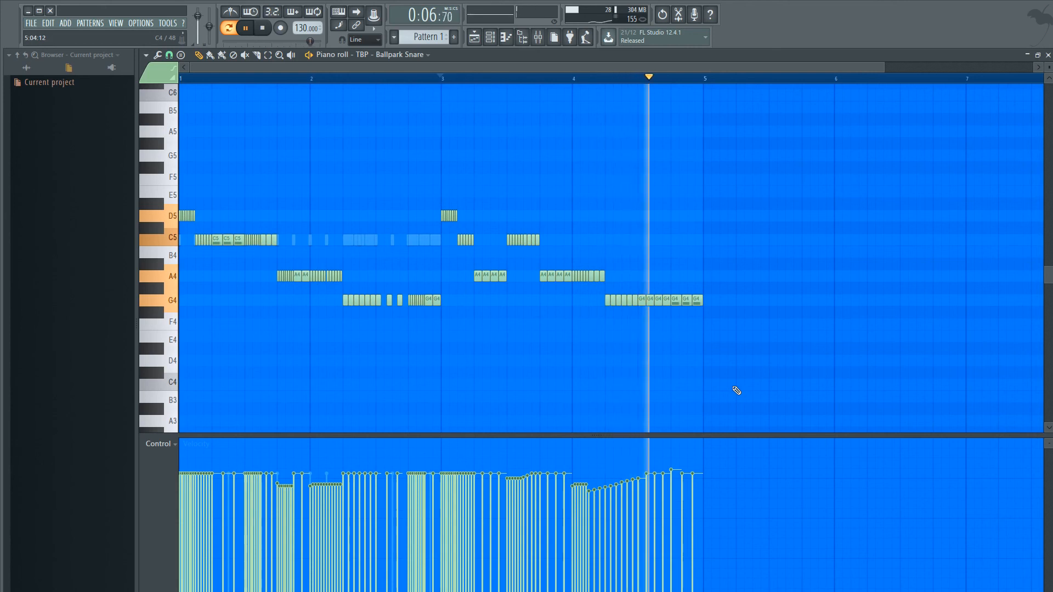
pyautogui.press('space')
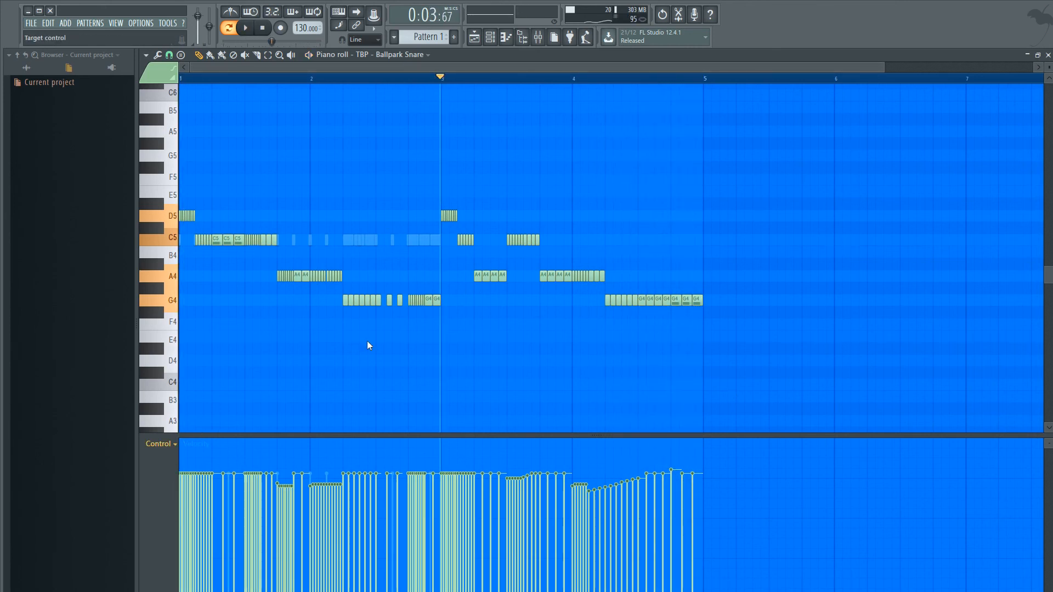
pyautogui.scroll(-1, 449, 396)
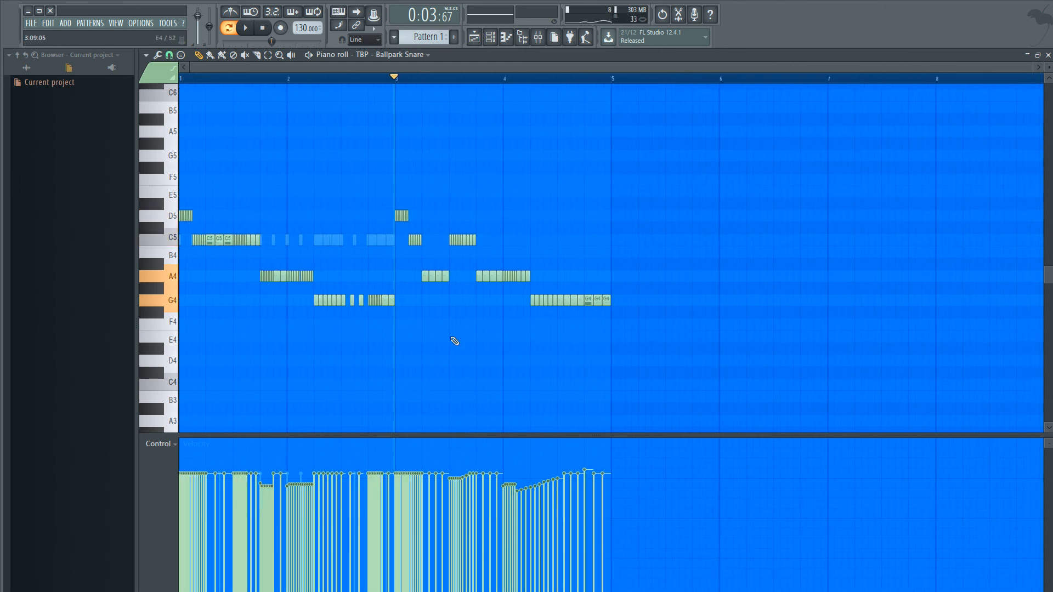
pyautogui.scroll(4, 757, 317)
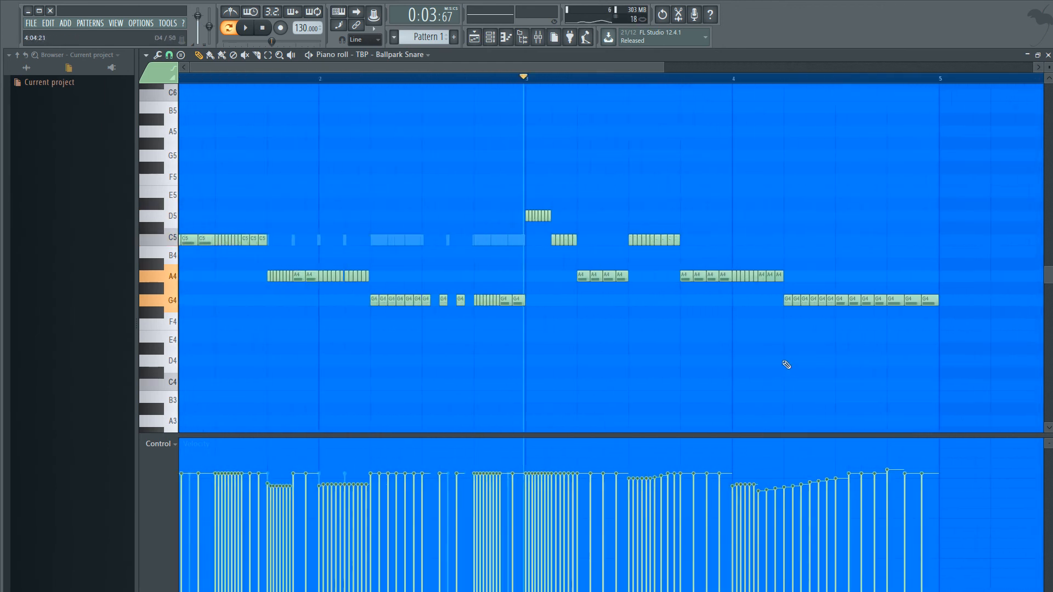
pyautogui.scroll(-4, 823, 359)
pyautogui.scroll(4, 644, 357)
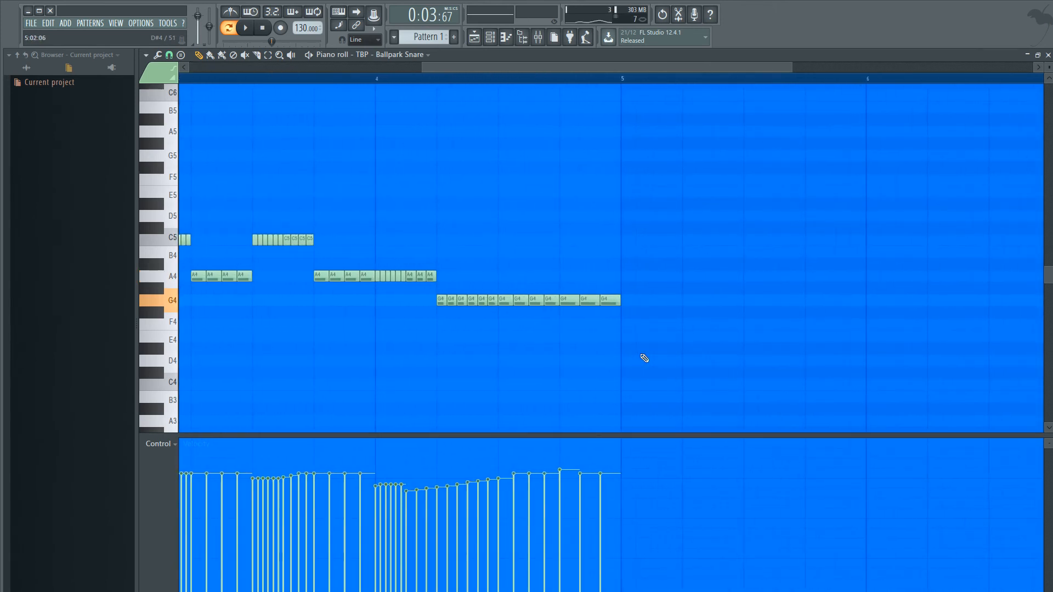
pyautogui.moveTo(529, 67); pyautogui.dragTo(433, 67)
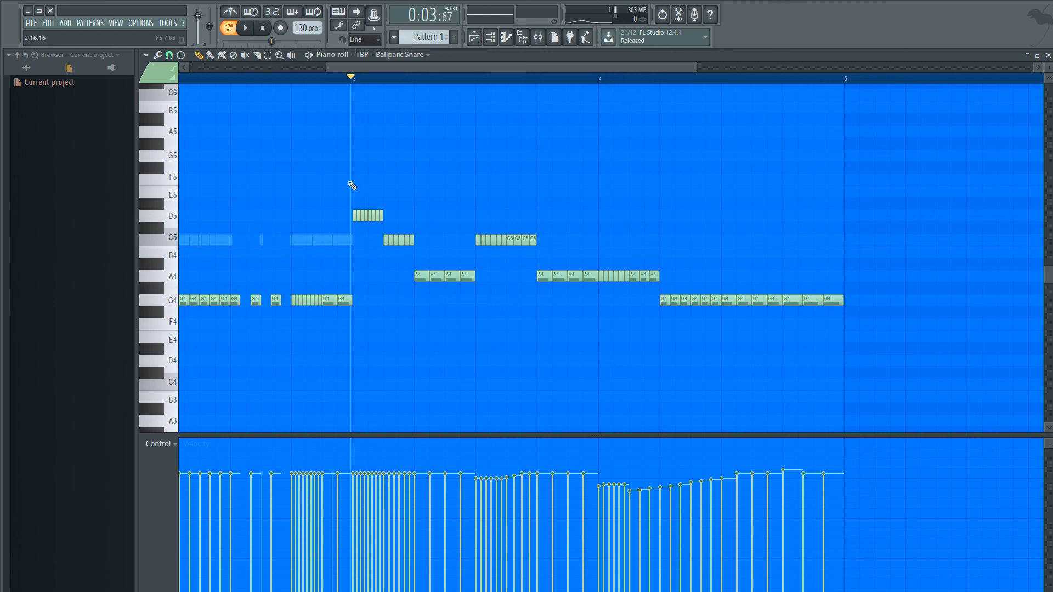
pyautogui.scroll(2, 656, 232)
pyautogui.scroll(-4, 652, 232)
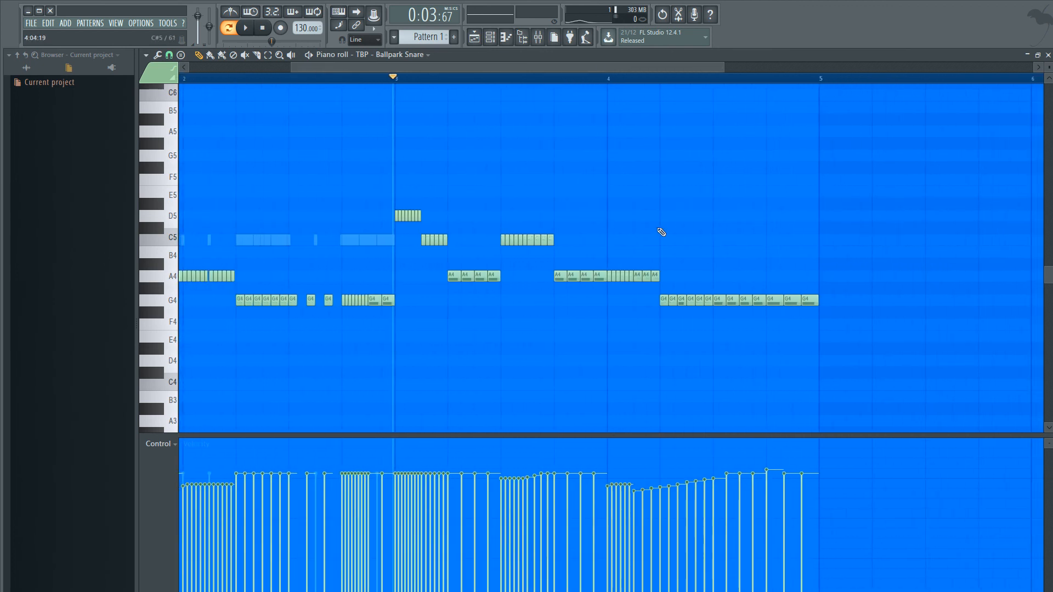